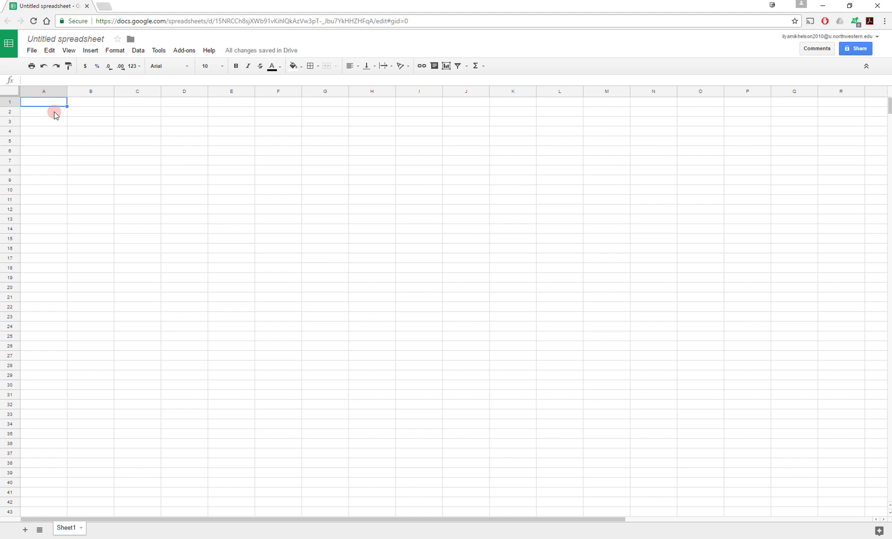
# - Enter Project Name and Task 1 through Task 6 down column A from A2
pyautogui.click(54, 111)
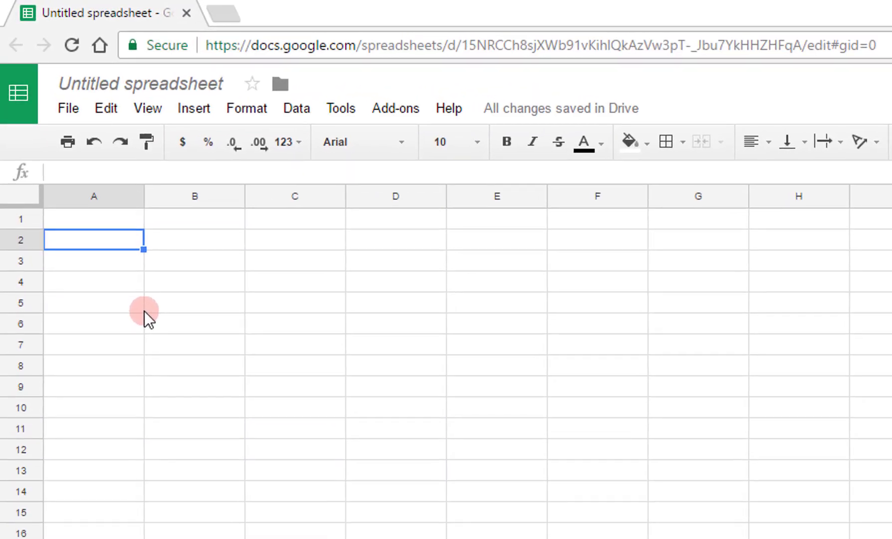
pyautogui.write('Project Name')
pyautogui.press('Return')
pyautogui.write('Task 1')
pyautogui.press('Return')
pyautogui.write('Task 2')
pyautogui.press('Return')
pyautogui.write('Task 3')
pyautogui.press('Return')
pyautogui.write('Task 4')
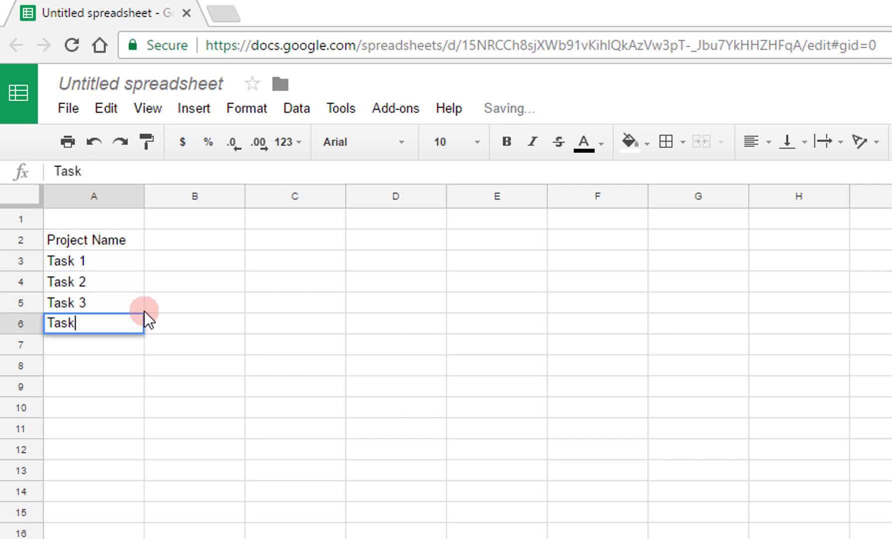
pyautogui.press('Return')
pyautogui.write('Task 5')
pyautogui.press('Return')
pyautogui.write('Task 6')
pyautogui.press('Return')
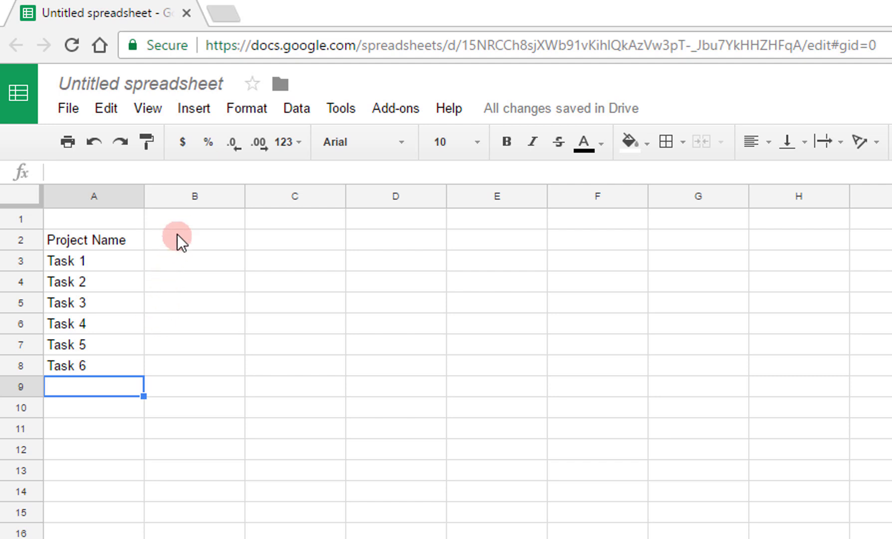
# - Add the headers Start Date in B1 and End Date in C1
pyautogui.click(190, 219)
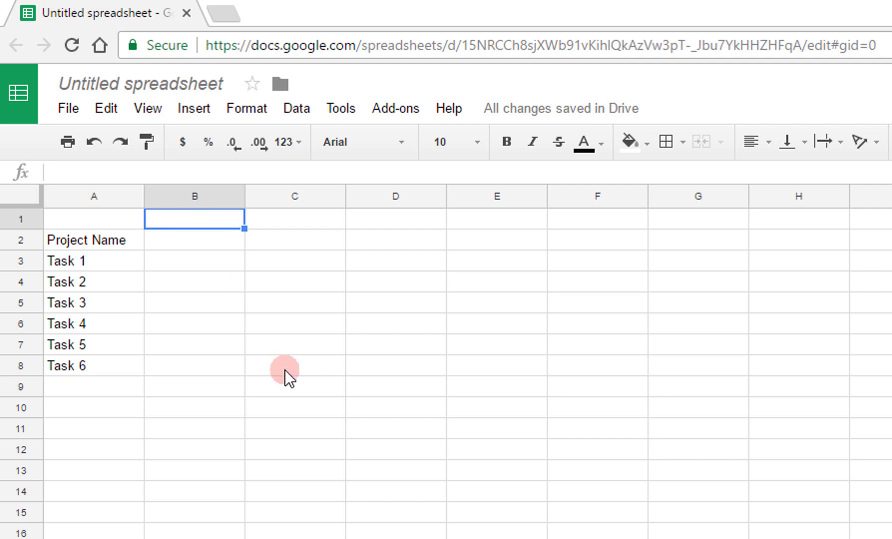
pyautogui.write('Start Date')
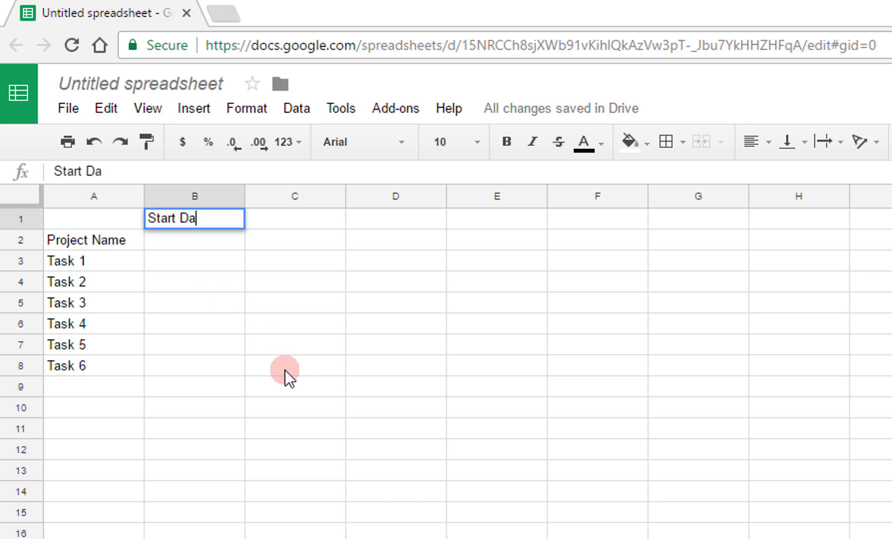
pyautogui.press('Tab')
pyautogui.write('TE')
pyautogui.press('BackSpace')
pyautogui.press('BackSpace')
pyautogui.write('End')
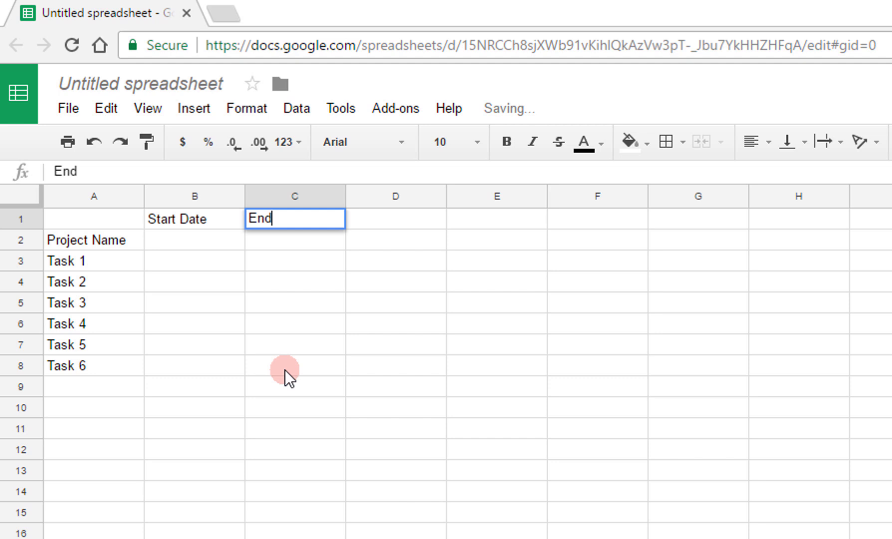
pyautogui.write(' Date')
pyautogui.press('Return')
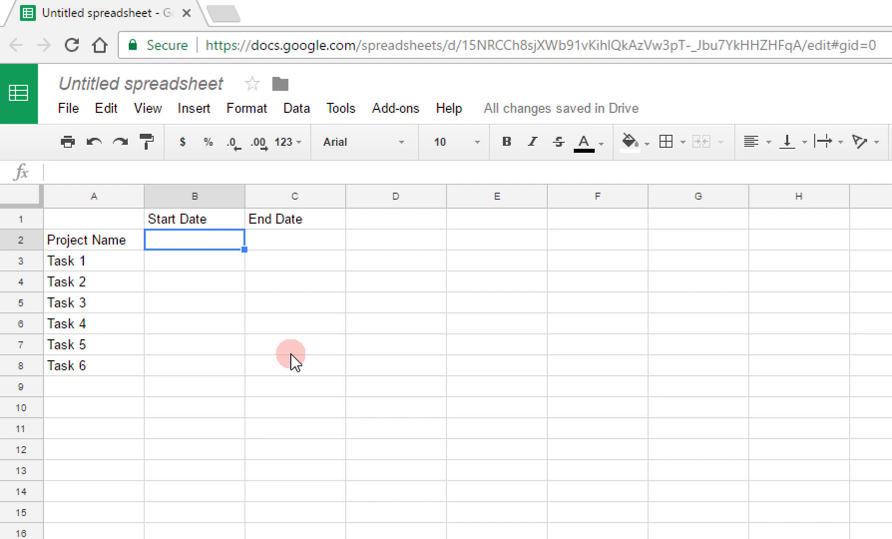
# - Set the project start date in B2 to 01-01-2017, checking it in the date picker
pyautogui.write('01-01-2017')
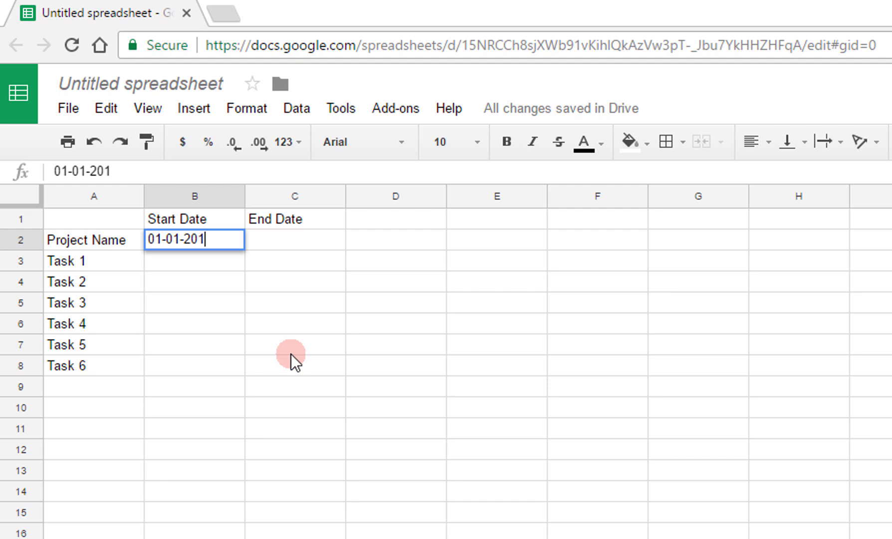
pyautogui.press('Return')
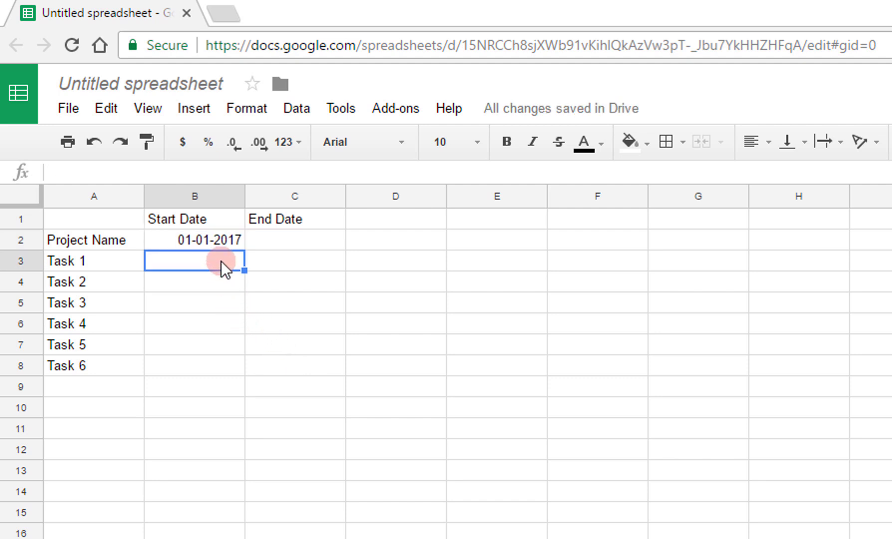
pyautogui.click(213, 242)
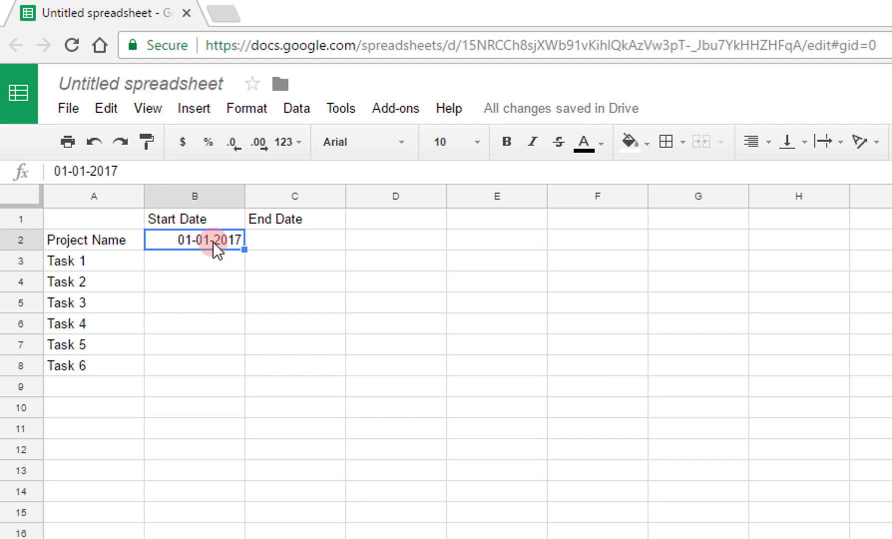
pyautogui.doubleClick(213, 242)
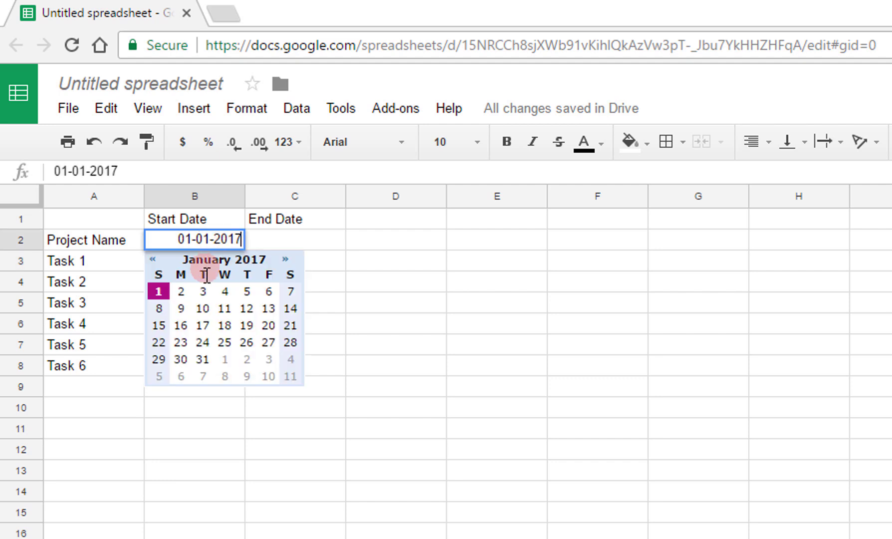
pyautogui.click(181, 291)
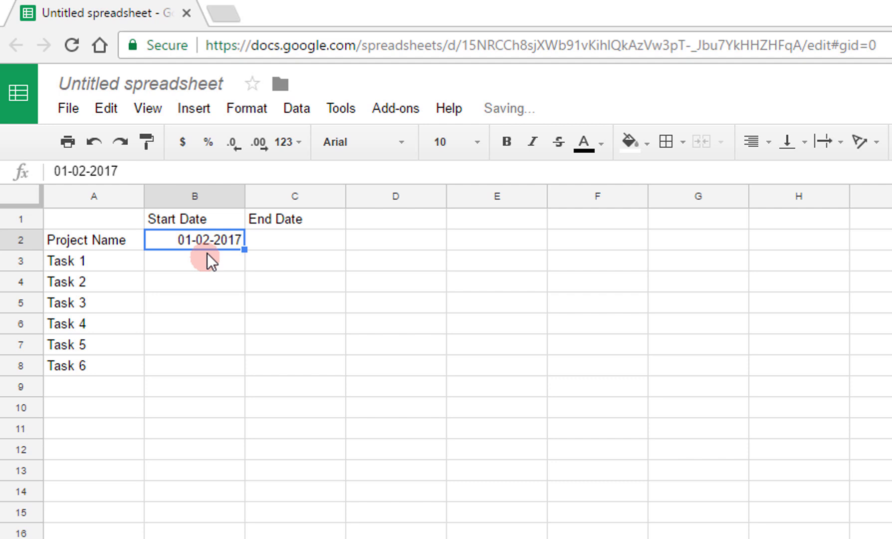
pyautogui.doubleClick(212, 239)
pyautogui.click(162, 291)
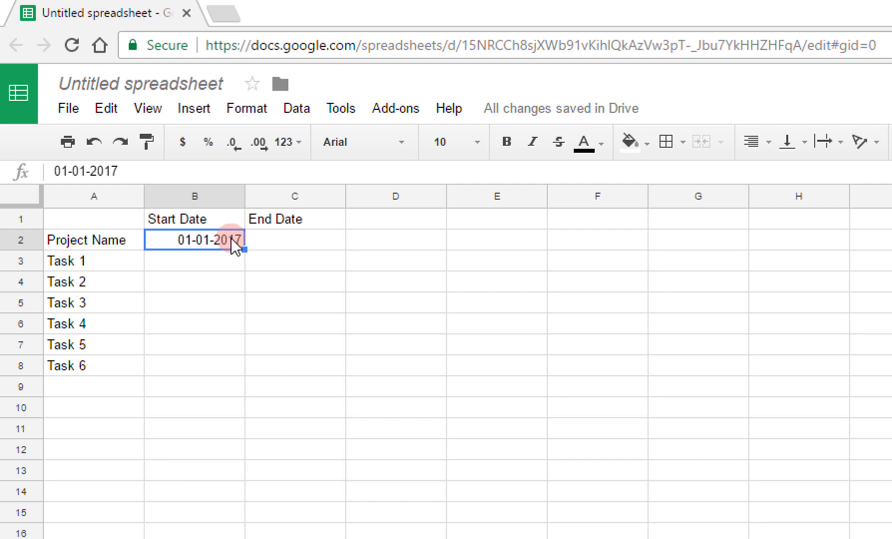
# - Enter 06-01-2017 as the project end date in C2
pyautogui.click(280, 246)
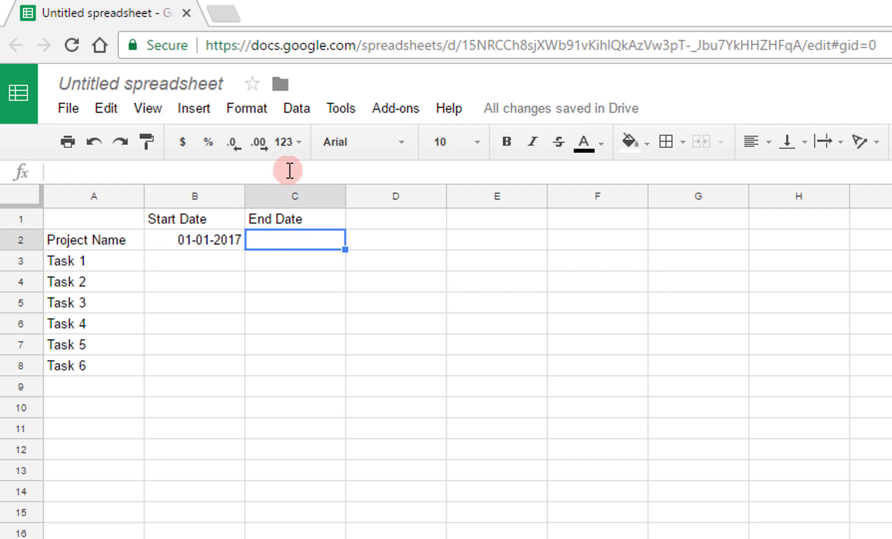
pyautogui.write('06')
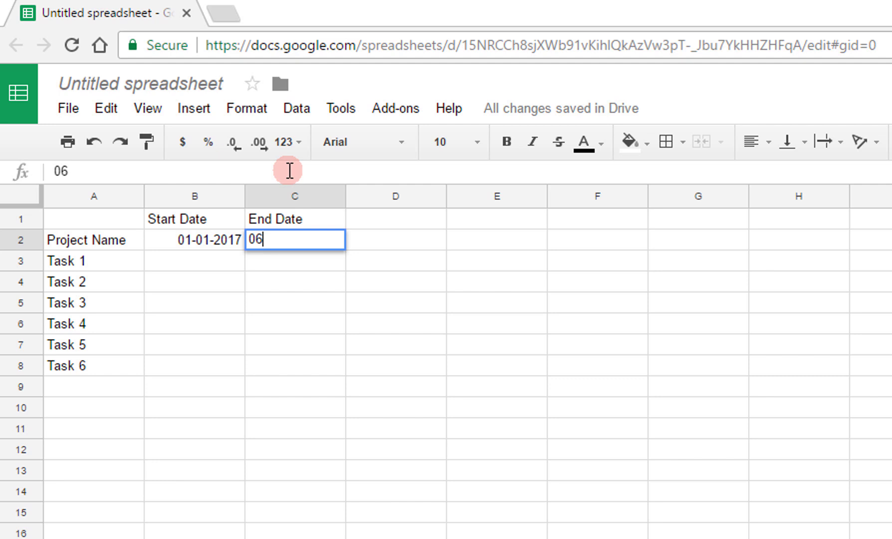
pyautogui.write('-01-2017')
pyautogui.click(240, 248)
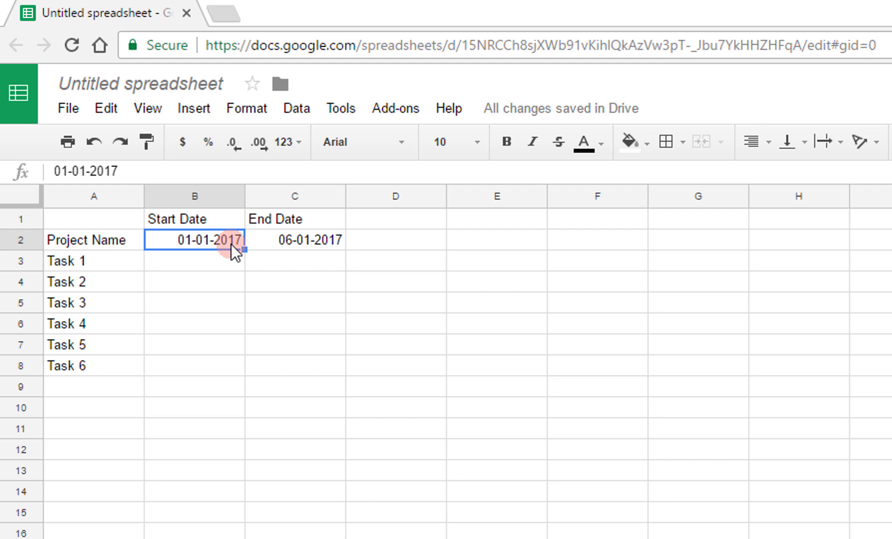
# - Fill B2:C2 down to row 8 so task dates increment day by day
pyautogui.moveTo(233, 244)
pyautogui.mouseDown()
pyautogui.moveTo(348, 247)
pyautogui.moveTo(351, 371)
pyautogui.mouseUp()
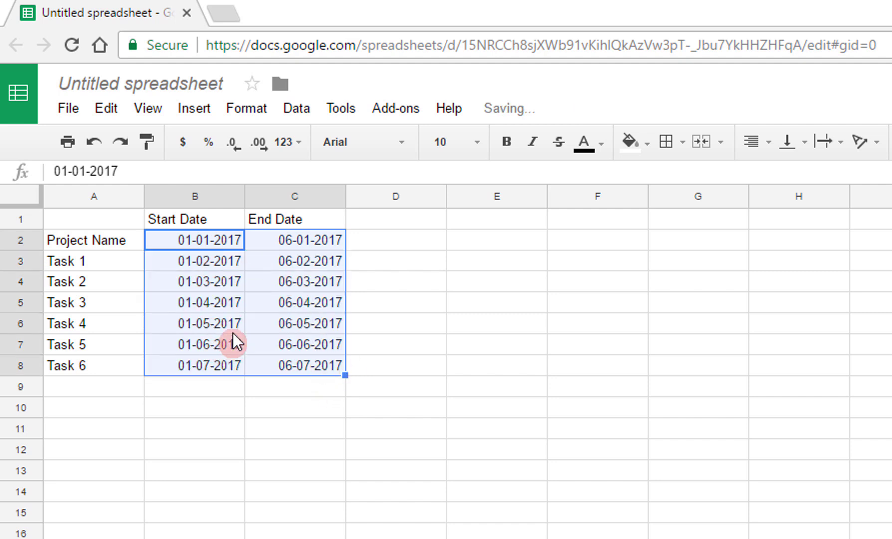
pyautogui.click(200, 261)
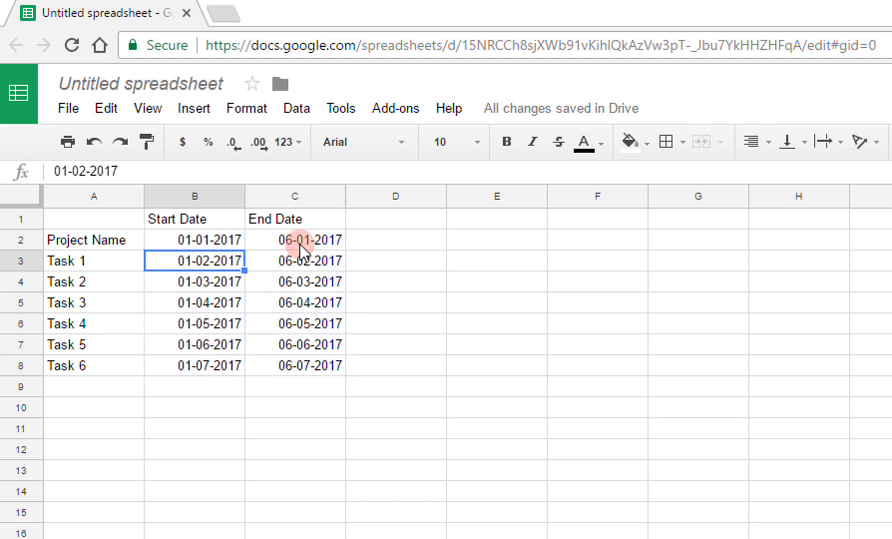
pyautogui.click(203, 241)
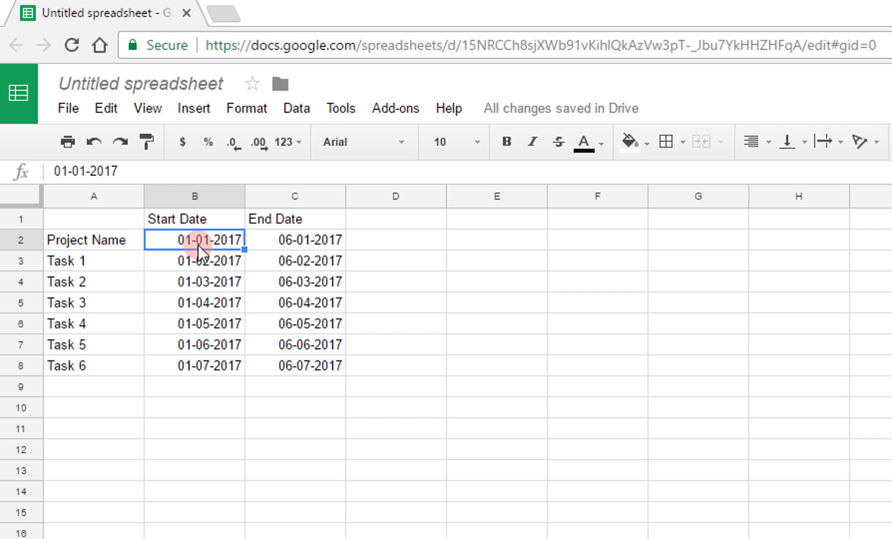
# - Pick Task 1 (Jan 1–Jan 5) and Task 2 (Jan 5–Jan 17) dates from the calendars
pyautogui.click(206, 261)
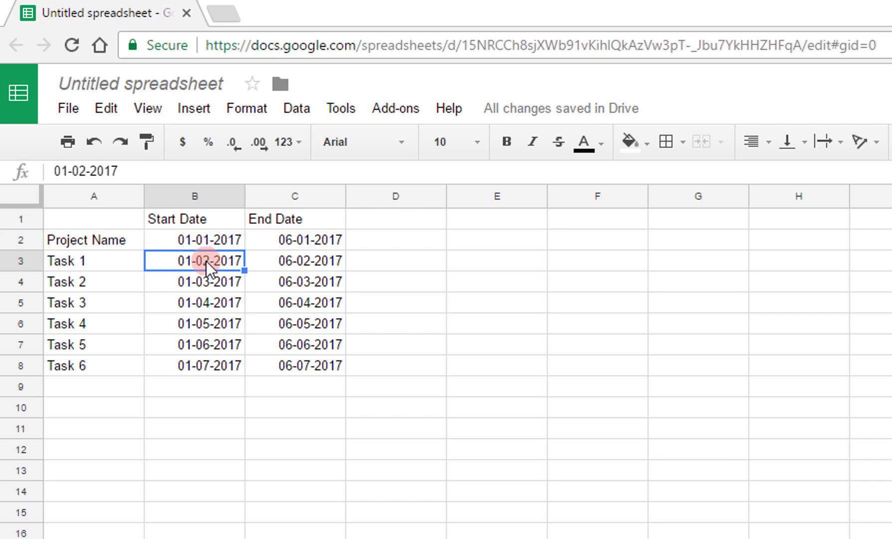
pyautogui.doubleClick(206, 261)
pyautogui.click(159, 312)
pyautogui.doubleClick(324, 259)
pyautogui.click(253, 280)
pyautogui.click(348, 311)
pyautogui.doubleClick(232, 282)
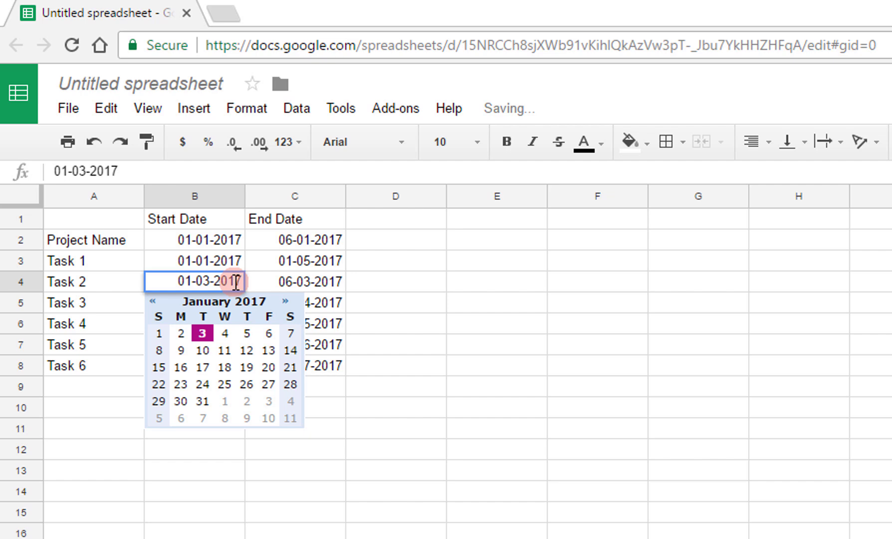
pyautogui.click(247, 333)
pyautogui.doubleClick(297, 281)
pyautogui.click(254, 300)
pyautogui.click(303, 367)
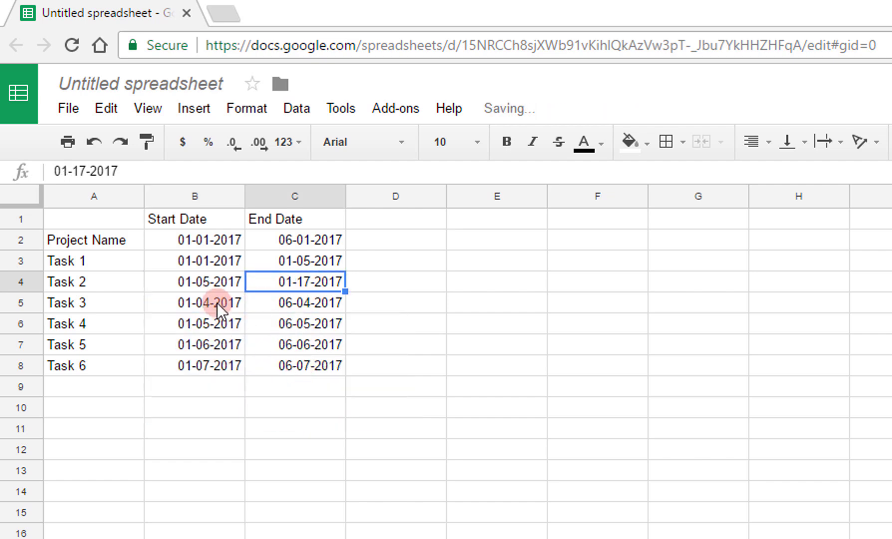
pyautogui.doubleClick(193, 303)
# - Set Task 3 to Jan 10–Feb 20 and Task 4 to Feb 21–Apr 10
pyautogui.click(202, 371)
pyautogui.doubleClick(295, 303)
pyautogui.click(254, 322)
pyautogui.click(253, 322)
pyautogui.click(253, 322)
pyautogui.click(254, 322)
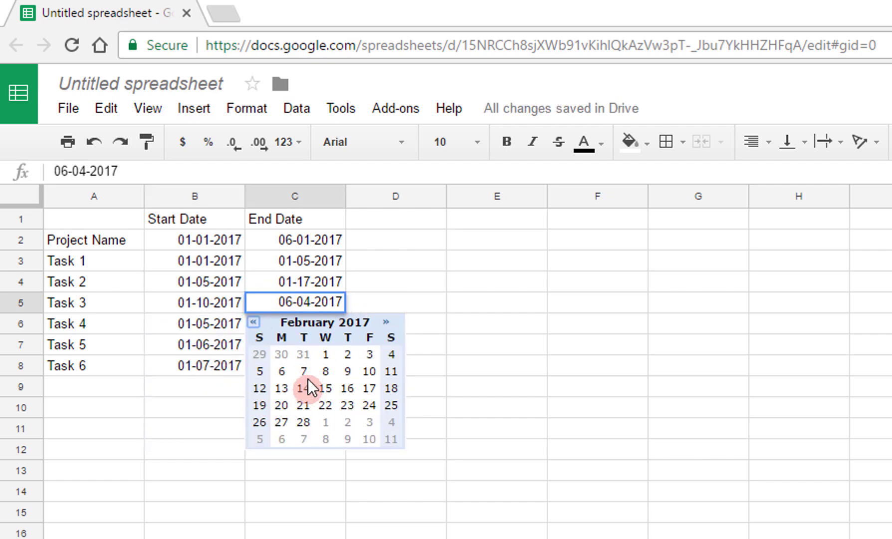
pyautogui.click(281, 406)
pyautogui.doubleClick(213, 322)
pyautogui.click(285, 343)
pyautogui.click(196, 425)
pyautogui.doubleClick(295, 325)
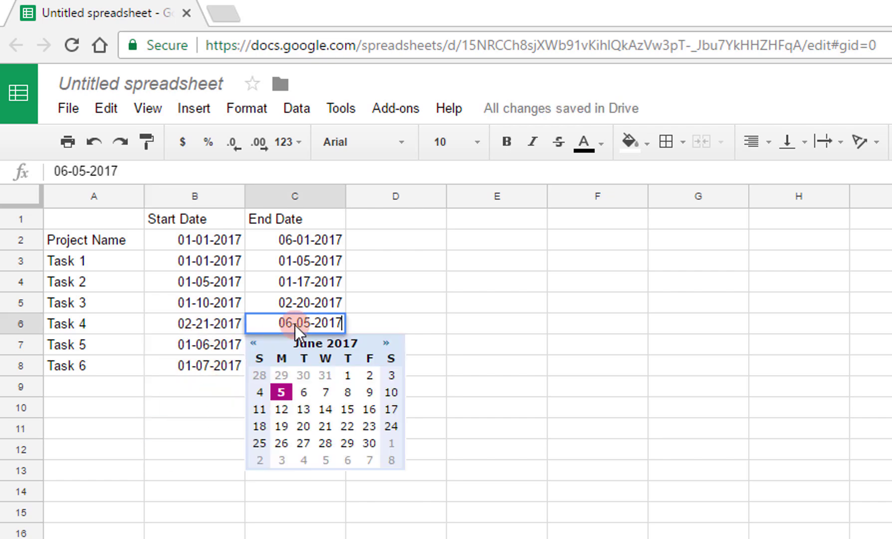
pyautogui.click(253, 342)
pyautogui.click(253, 343)
pyautogui.click(281, 410)
# - Set Task 5 to Mar 26–May 12 and Task 6 to May 1–Jun 1
pyautogui.doubleClick(217, 344)
pyautogui.click(284, 364)
pyautogui.click(284, 364)
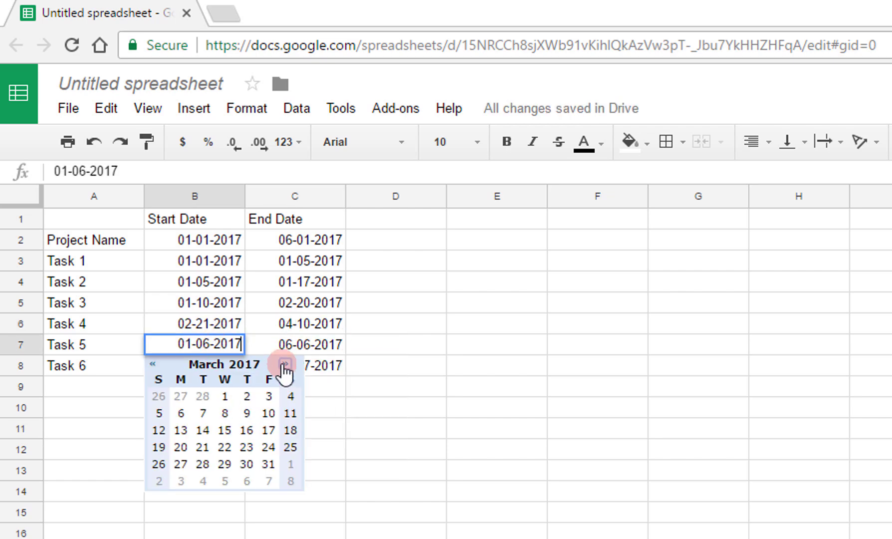
pyautogui.click(160, 463)
pyautogui.click(313, 348)
pyautogui.doubleClick(313, 347)
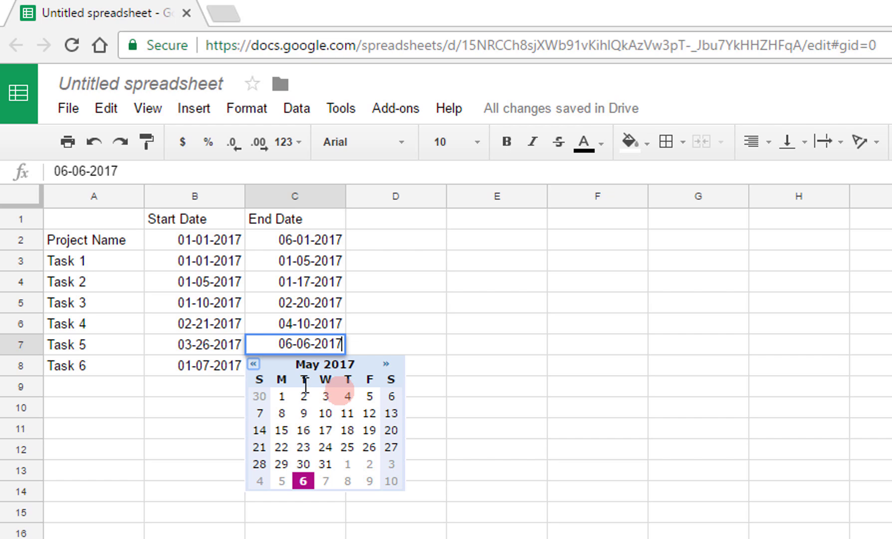
pyautogui.click(368, 418)
pyautogui.doubleClick(221, 367)
pyautogui.click(285, 384)
pyautogui.click(284, 385)
pyautogui.click(284, 385)
pyautogui.click(285, 385)
pyautogui.click(183, 420)
pyautogui.doubleClick(311, 371)
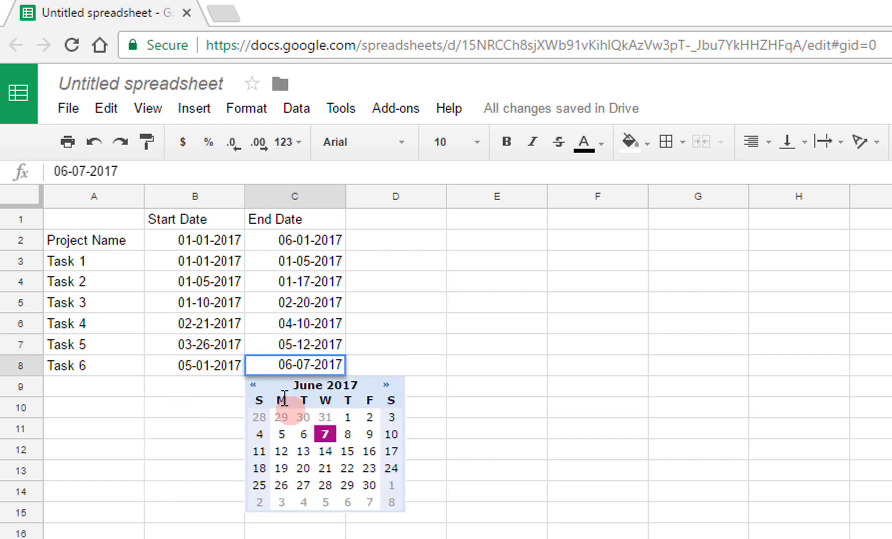
pyautogui.click(350, 420)
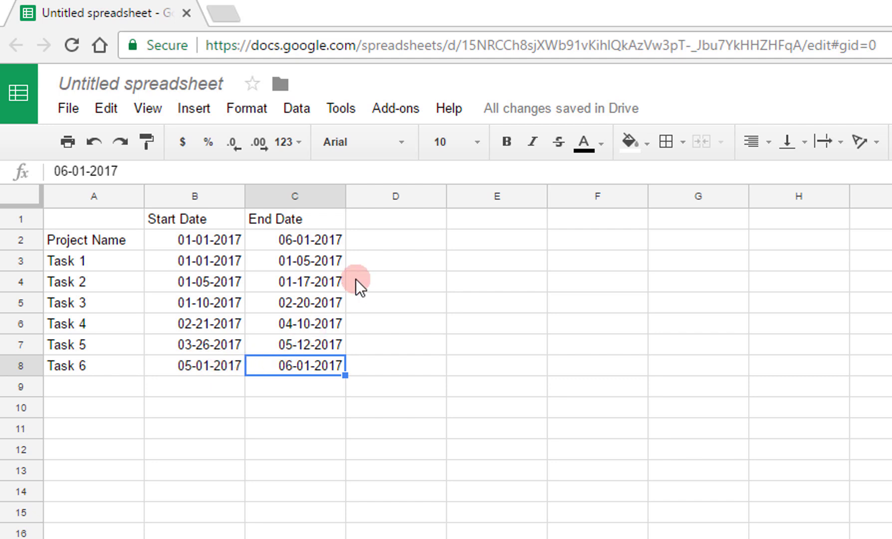
# - Add the headers Timeline in D1 and Status in E1
pyautogui.click(411, 223)
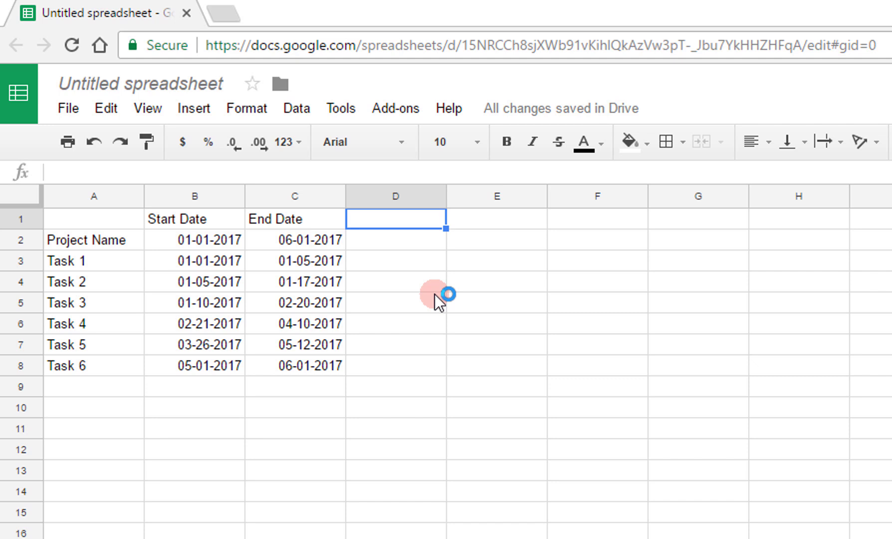
pyautogui.write('Timeline')
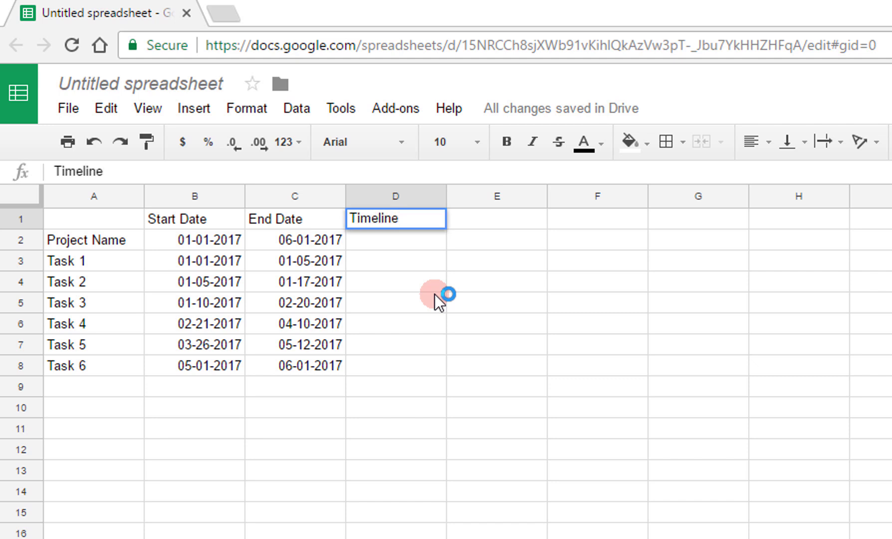
pyautogui.press('Tab')
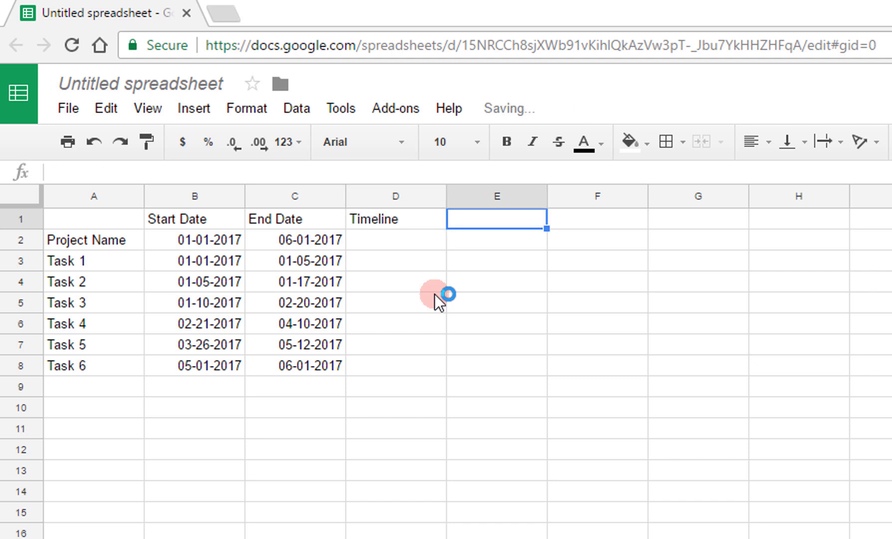
pyautogui.write('Status')
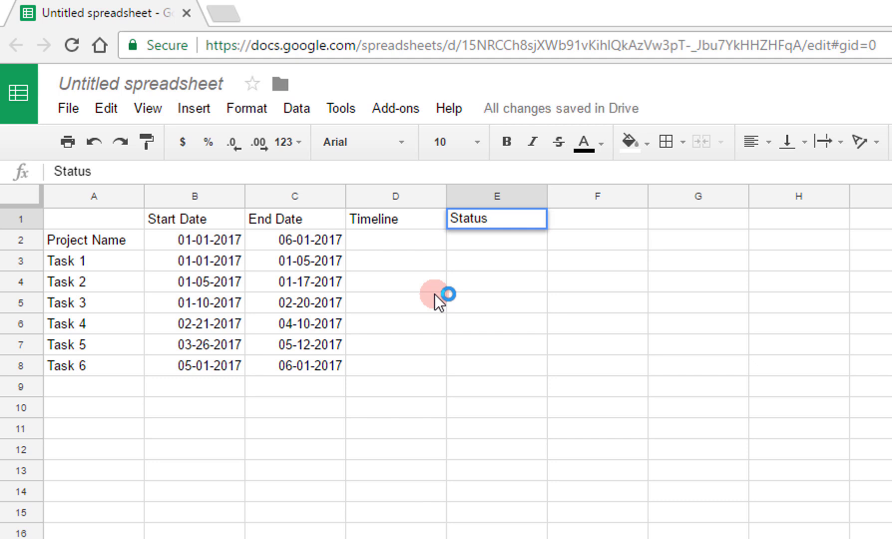
pyautogui.click(573, 225)
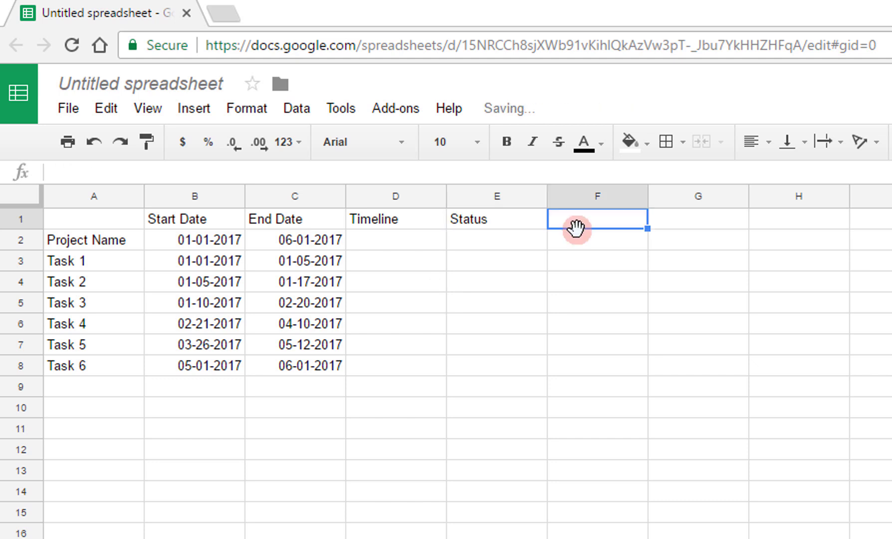
# - Bold the header row B1:E1 and the project and task names in A2:A8
pyautogui.moveTo(205, 223); pyautogui.dragTo(469, 225)
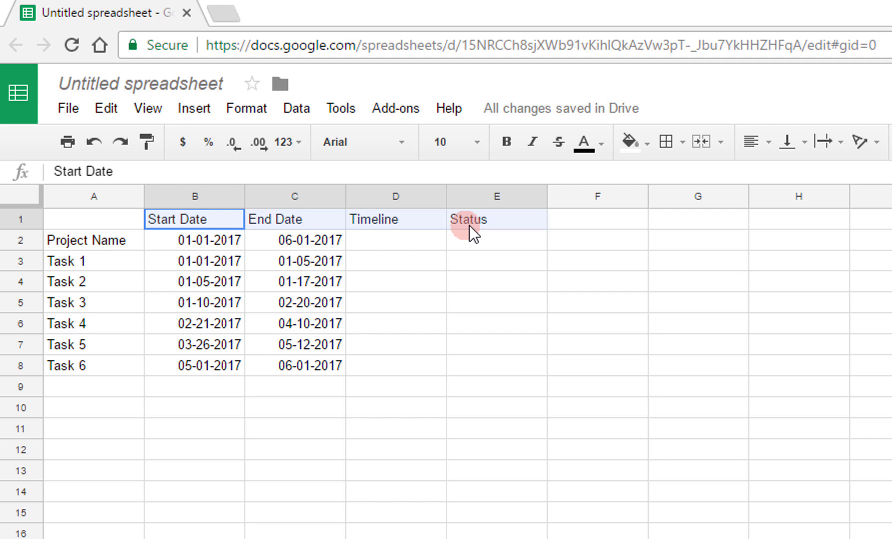
pyautogui.click(507, 142)
pyautogui.moveTo(113, 241); pyautogui.dragTo(112, 369)
pyautogui.click(506, 142)
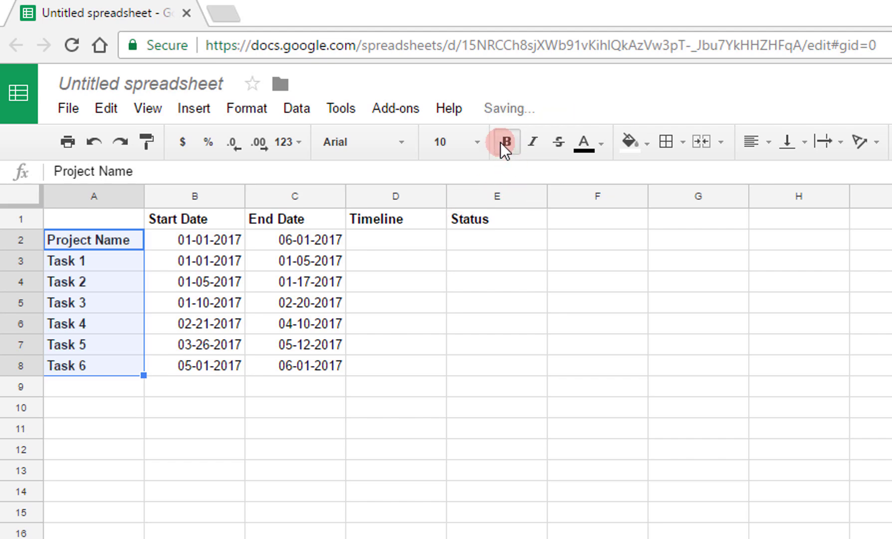
pyautogui.click(494, 238)
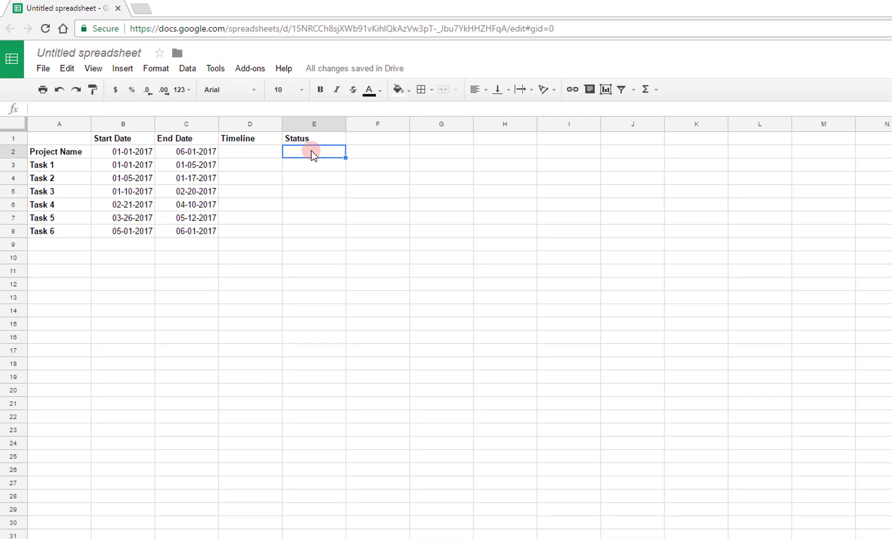
# - Give E2 a data-validation list of items: Complete, Active, Upcoming
pyautogui.rightClick(312, 151)
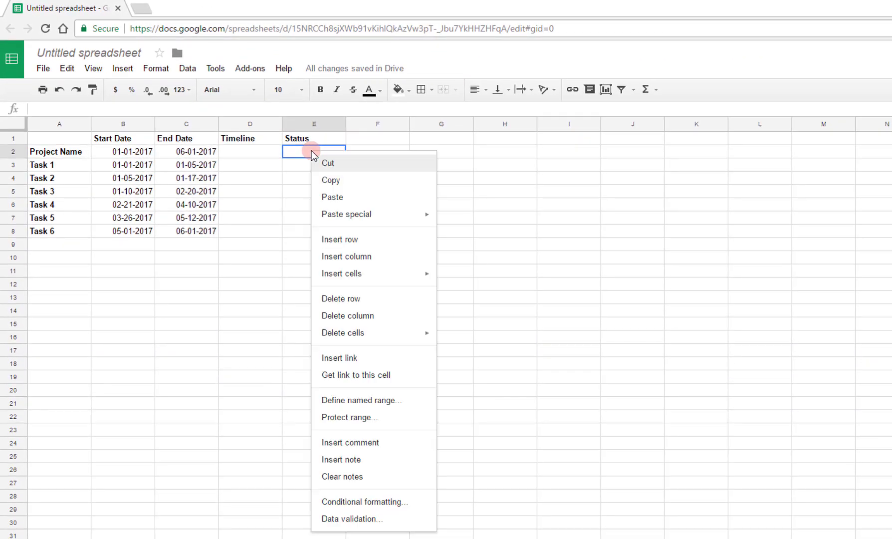
pyautogui.click(368, 519)
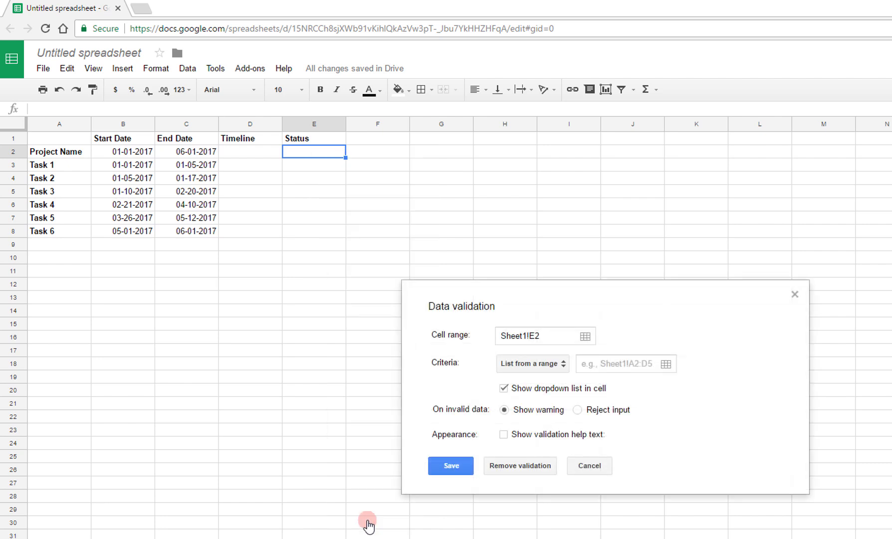
pyautogui.click(562, 364)
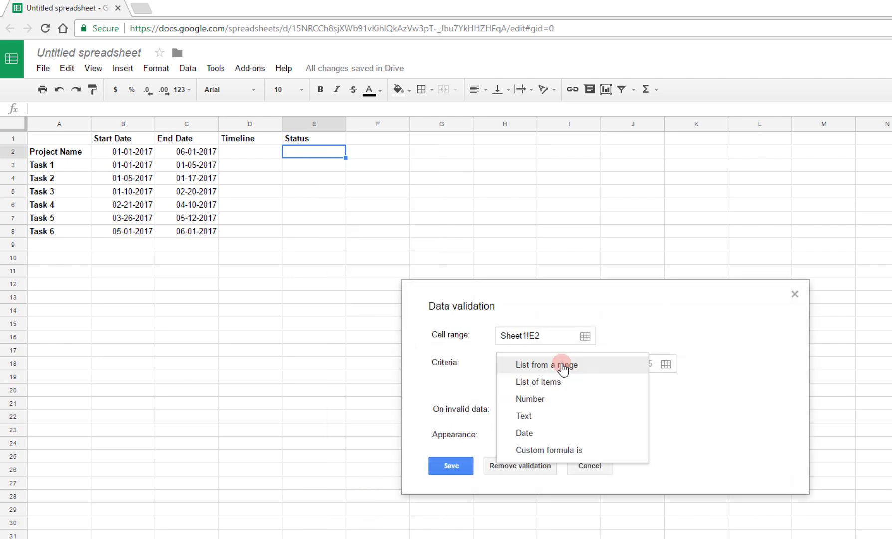
pyautogui.click(561, 382)
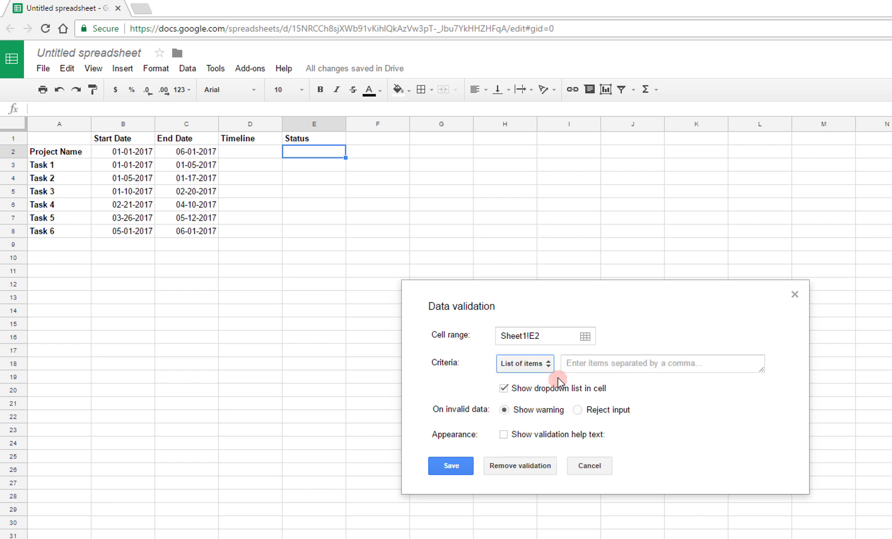
pyautogui.click(566, 364)
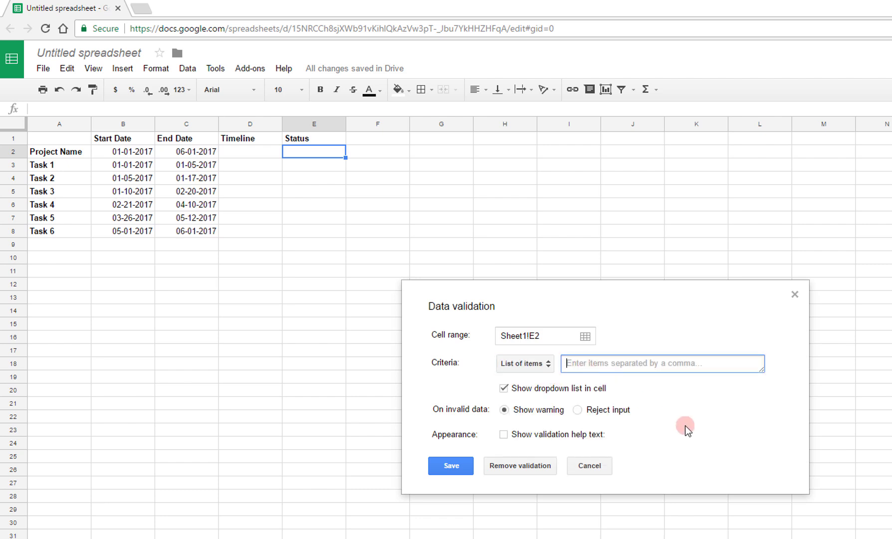
pyautogui.write('Compo')
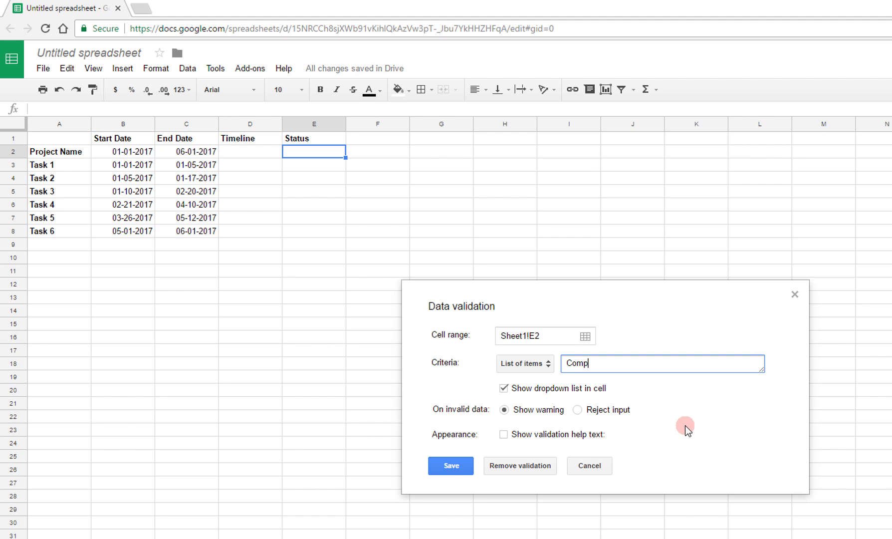
pyautogui.write('lete,Active,Upcoming')
pyautogui.click(456, 467)
pyautogui.click(340, 151)
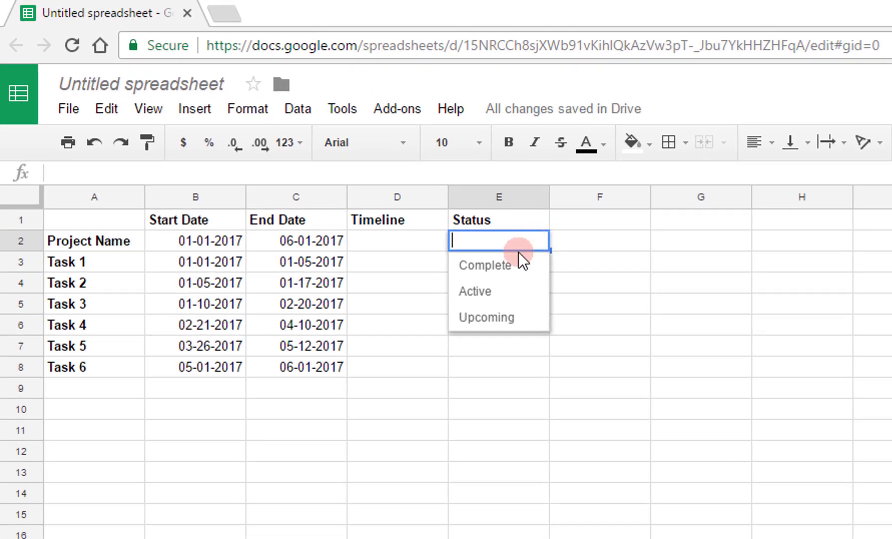
# - Choose Complete in E2 and fill that dropdown down to E8
pyautogui.click(515, 265)
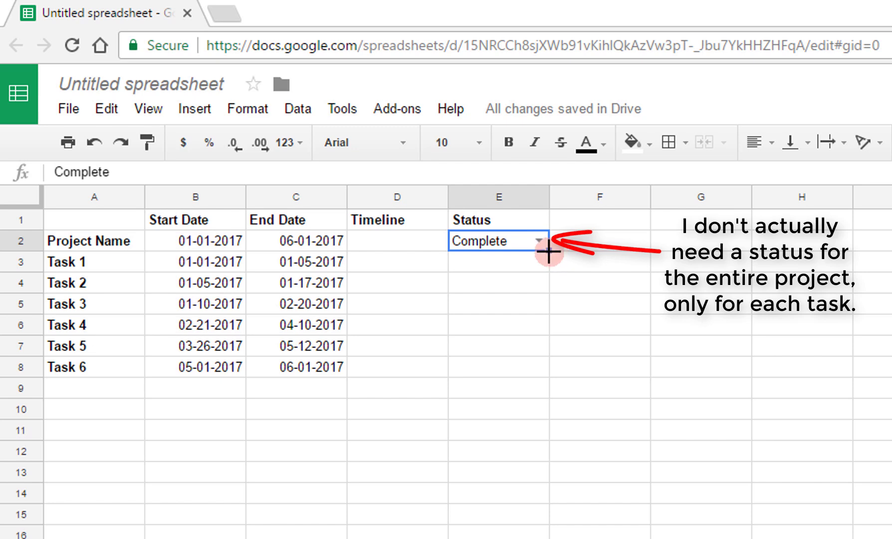
pyautogui.moveTo(546, 251); pyautogui.dragTo(551, 371)
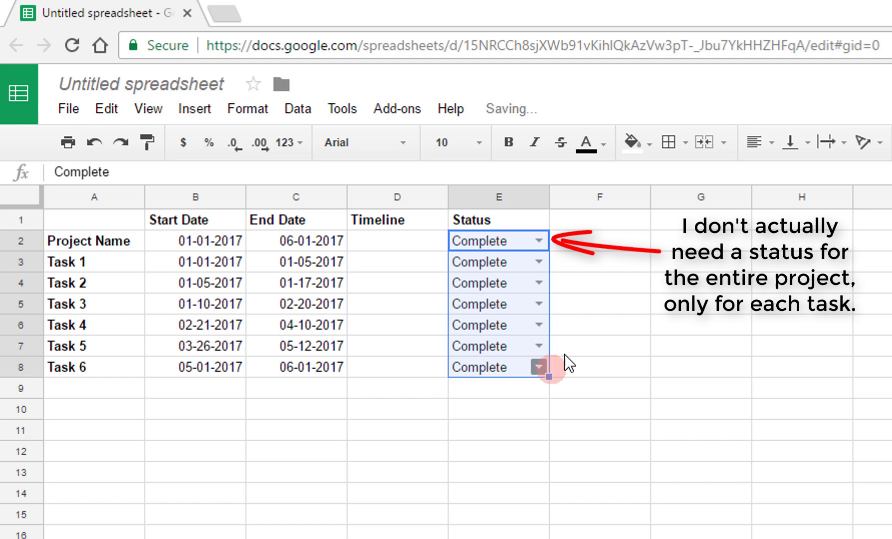
pyautogui.click(577, 330)
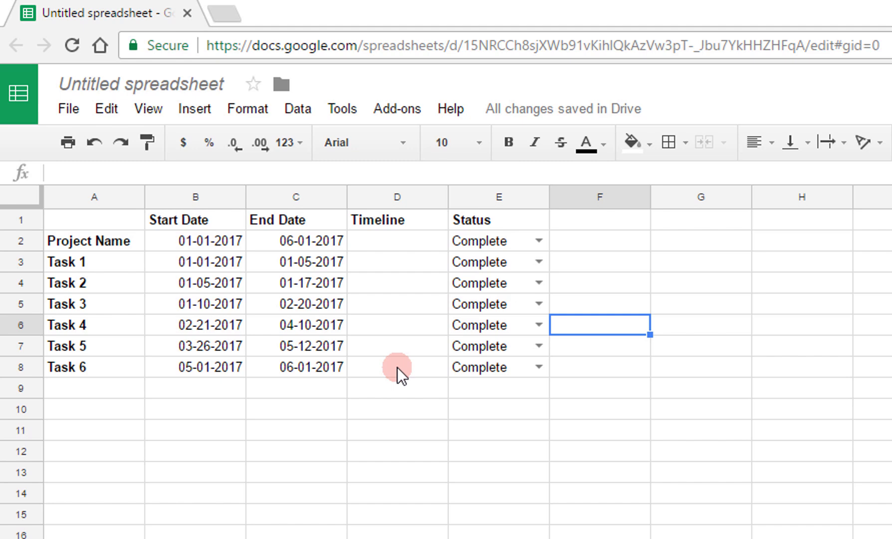
pyautogui.click(384, 282)
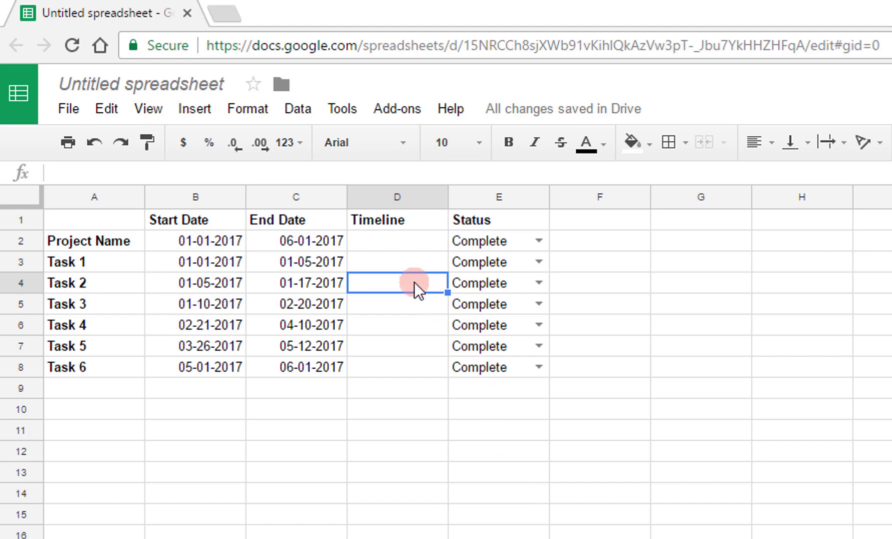
# - Start D4's formula as =SPARKLINE({},{}) with the cursor in the first braces
pyautogui.click(300, 173)
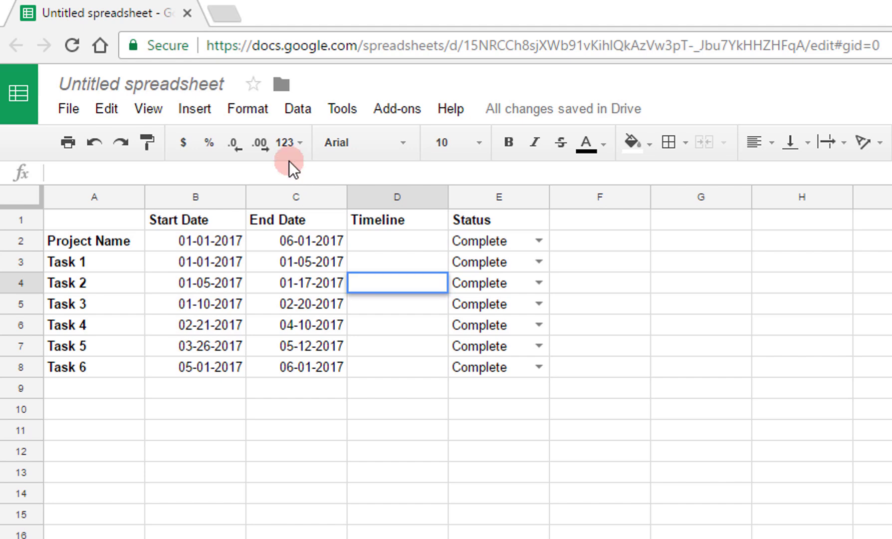
pyautogui.write('=SP')
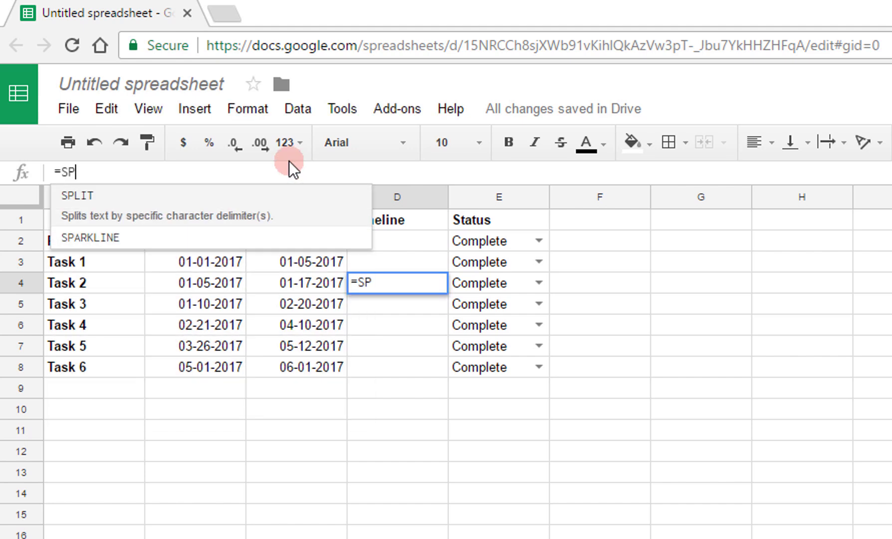
pyautogui.write('ARKLINE')
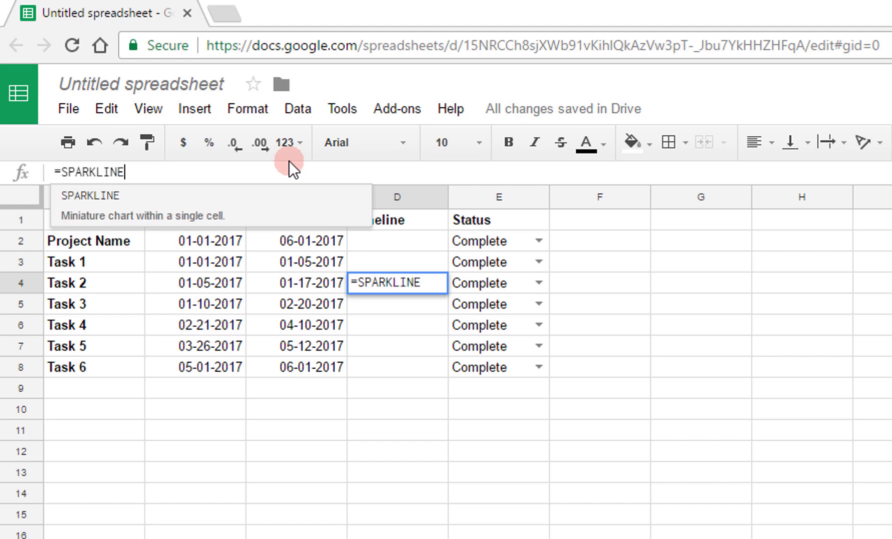
pyautogui.write('(')
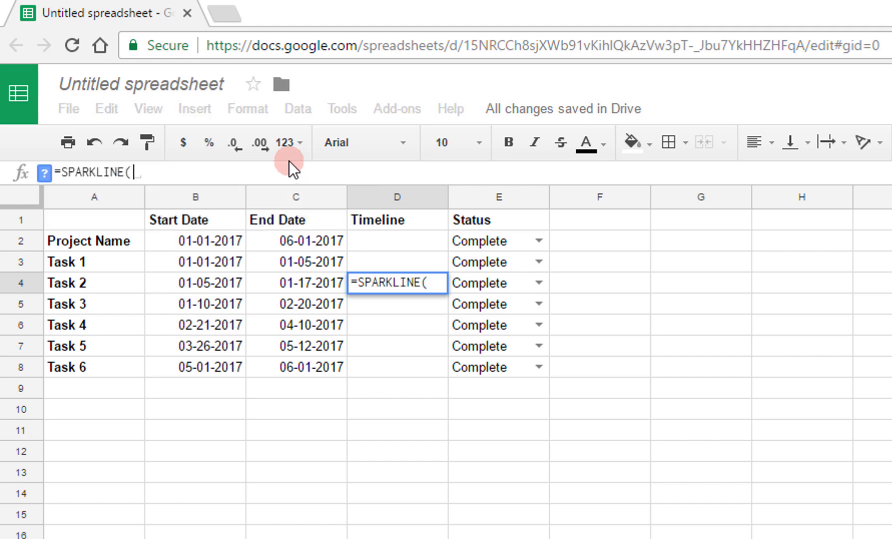
pyautogui.write(')')
pyautogui.press('Left')
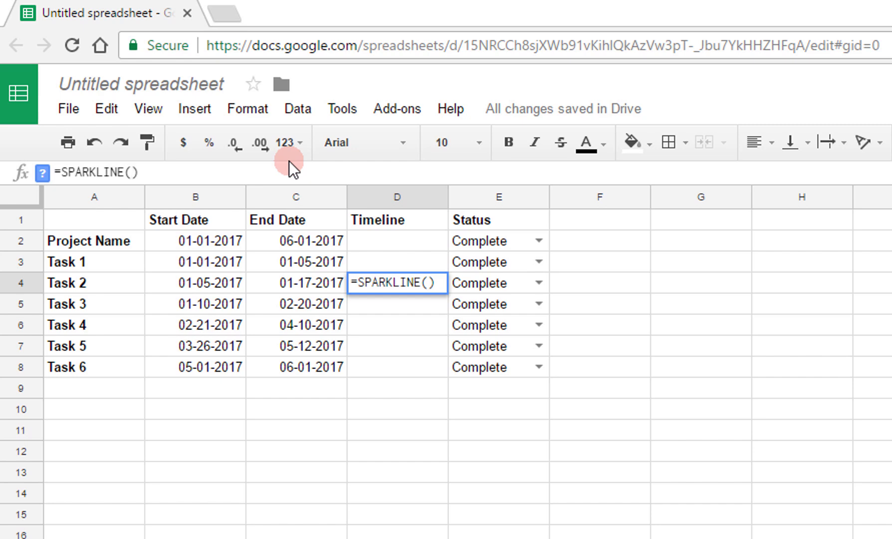
pyautogui.write('{}')
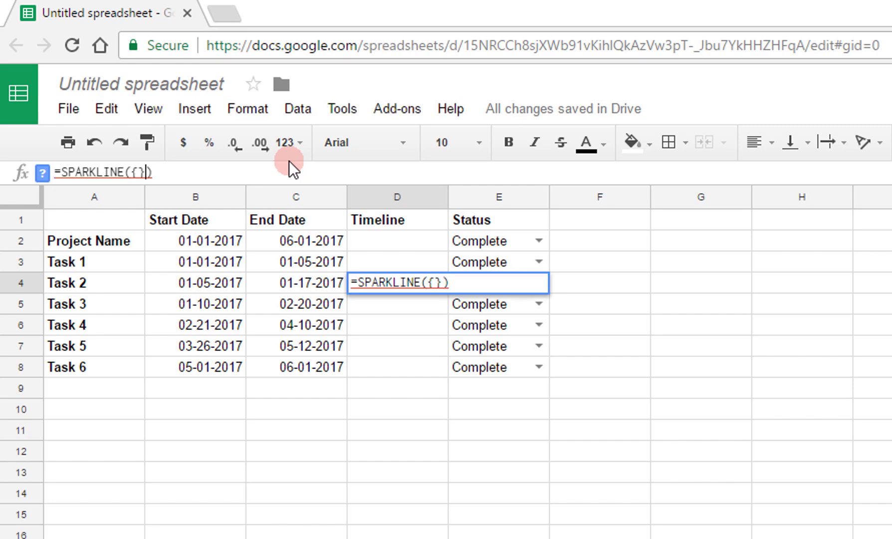
pyautogui.write(',{}')
pyautogui.press('Left')
pyautogui.press('Left')
pyautogui.press('Left')
pyautogui.press('Left')
# - Fill the sparkline data array with int(B4)-int($B$2),int(C4)-int(B4)
pyautogui.write('int')
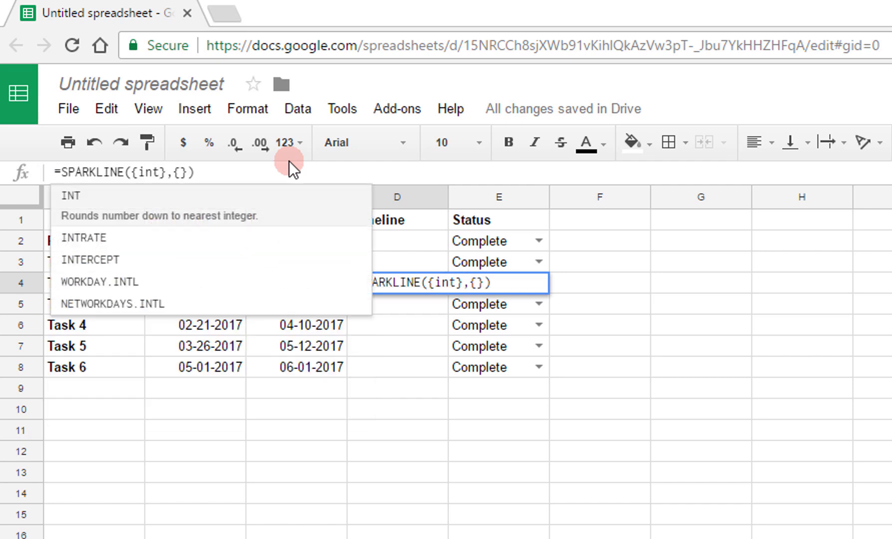
pyautogui.write('(')
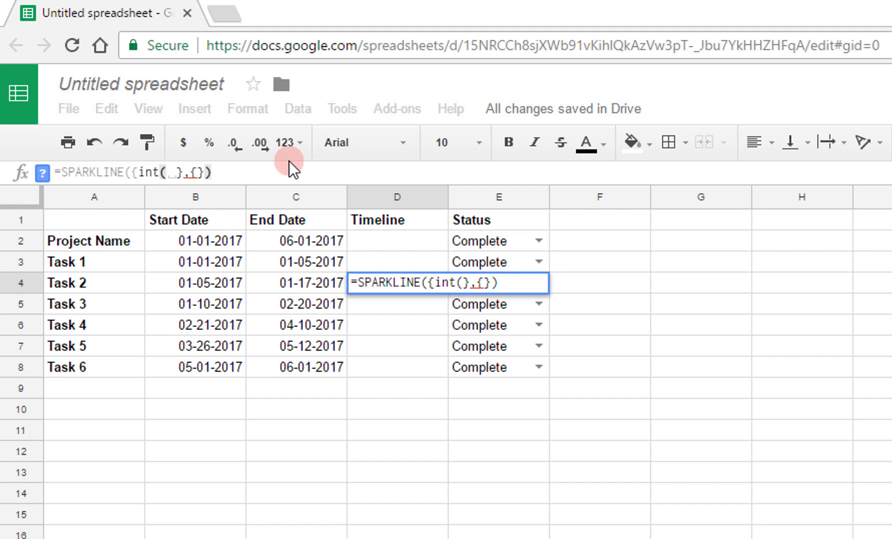
pyautogui.write('B4')
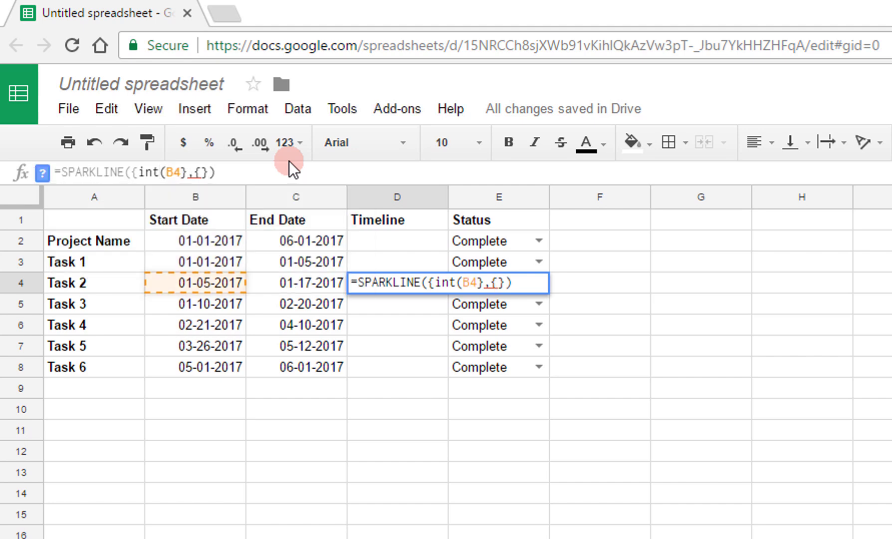
pyautogui.write(')')
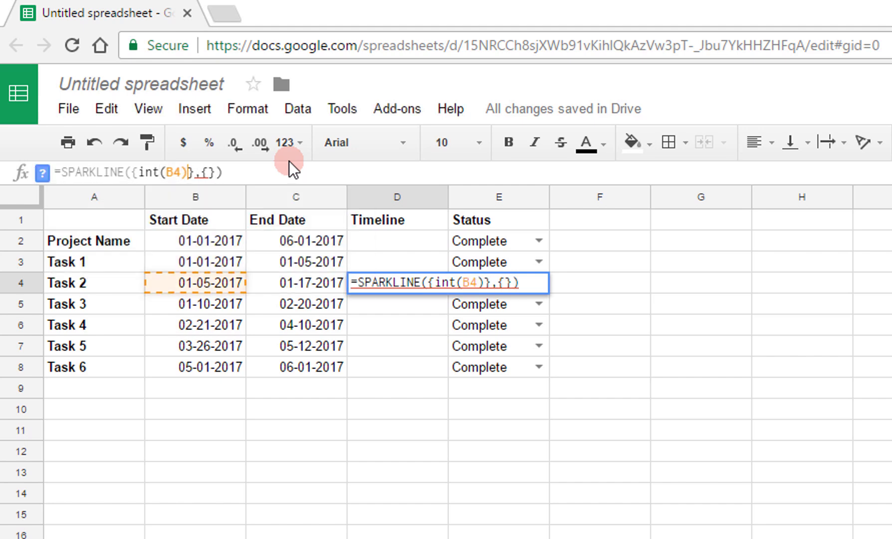
pyautogui.write('-int')
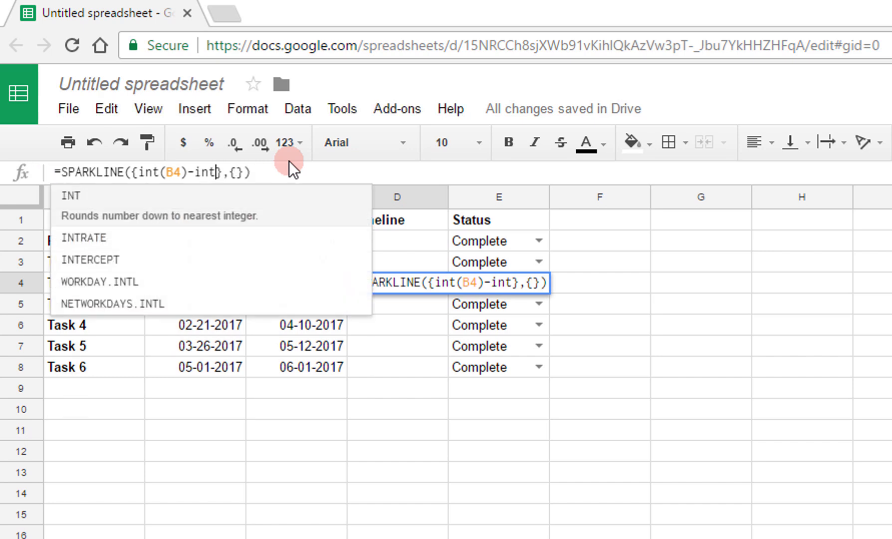
pyautogui.write('(')
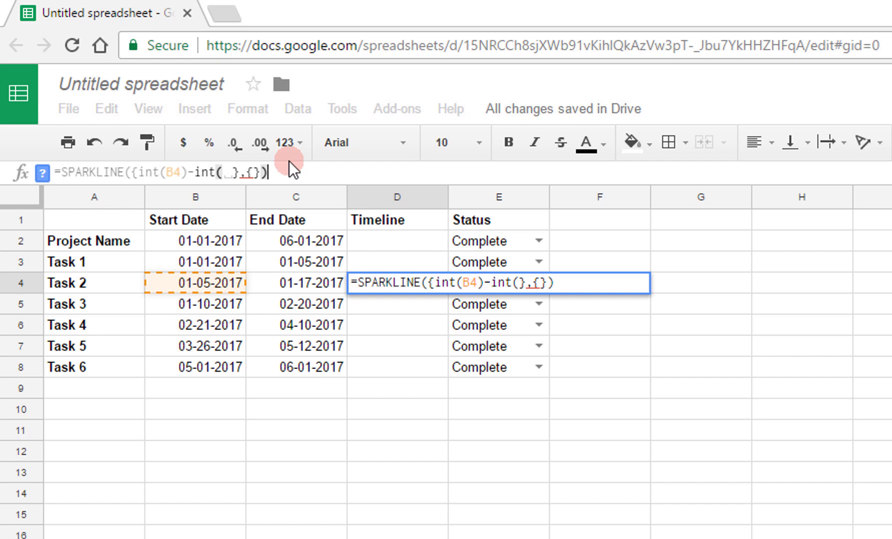
pyautogui.write('$')
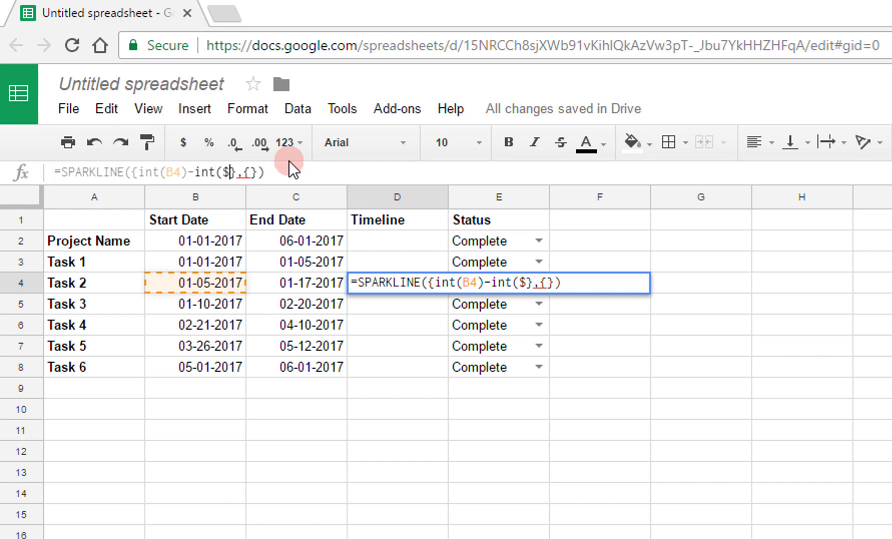
pyautogui.write('B$')
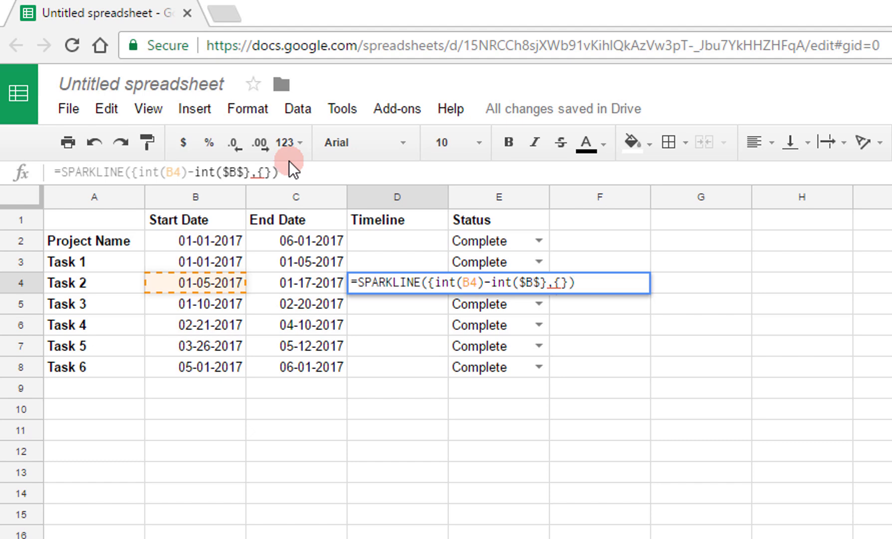
pyautogui.write('2')
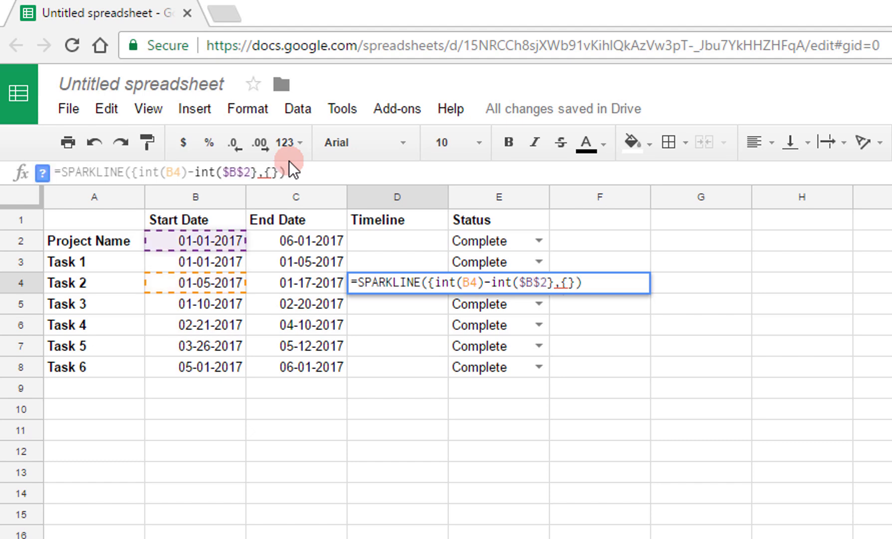
pyautogui.write(')')
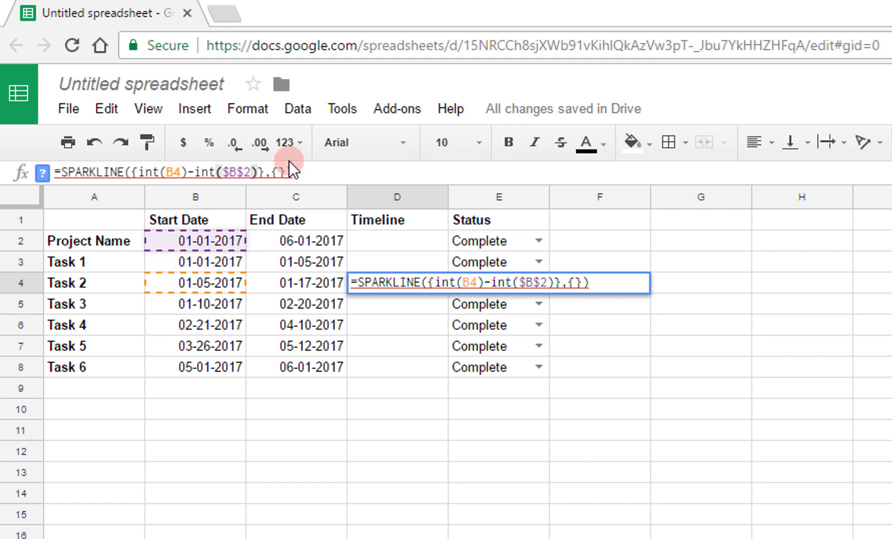
pyautogui.write(',')
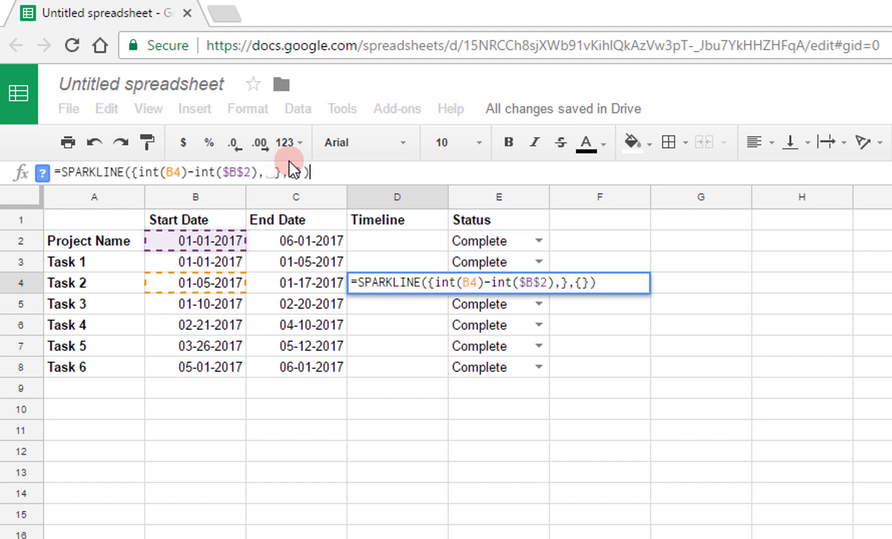
pyautogui.write('int(C4)')
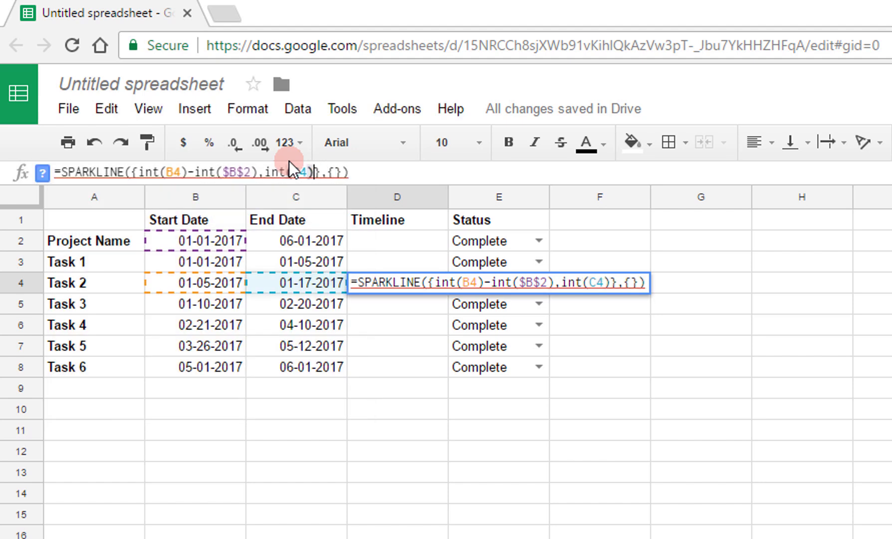
pyautogui.write('-int(B')
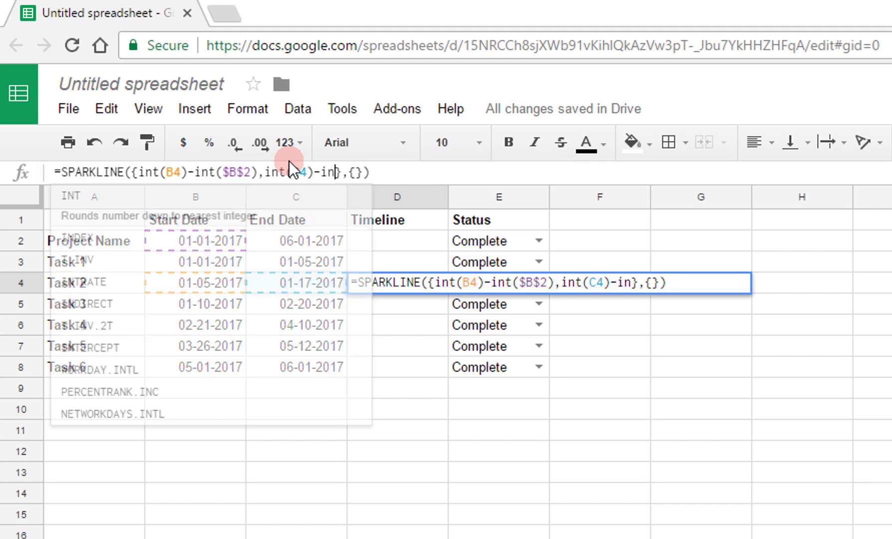
pyautogui.write('4)')
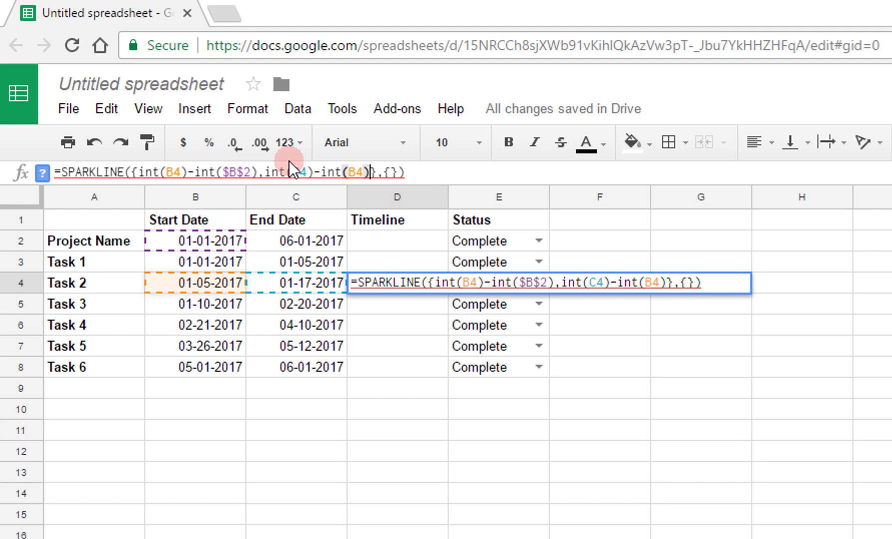
pyautogui.write('}')
pyautogui.press('Right')
pyautogui.press('Right')
# - Finish D4's sparkline with options charttype bar, color1 white, color2 green
pyautogui.write('"charttype"')
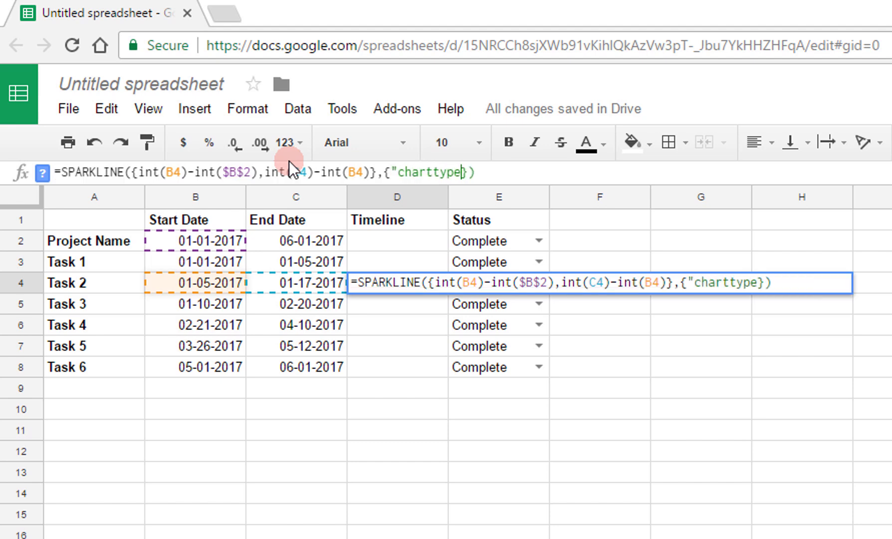
pyautogui.write(',"bar')
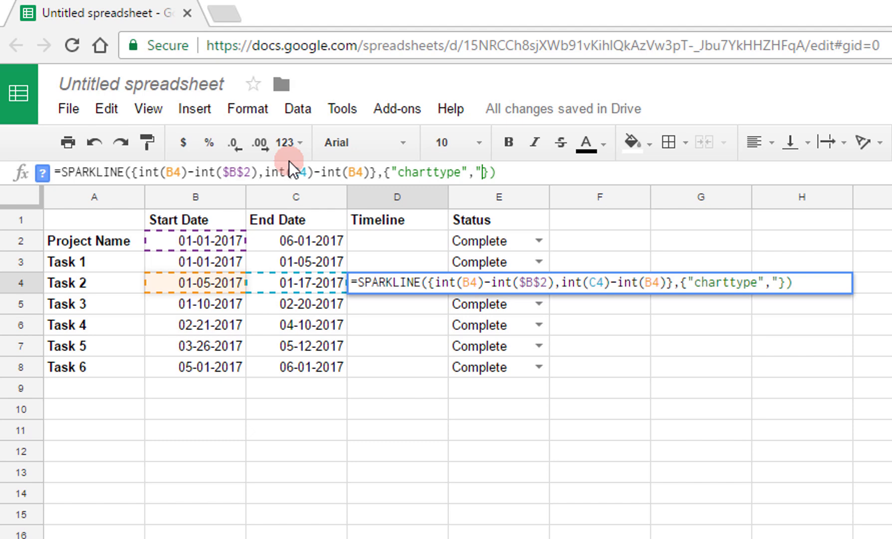
pyautogui.write('"')
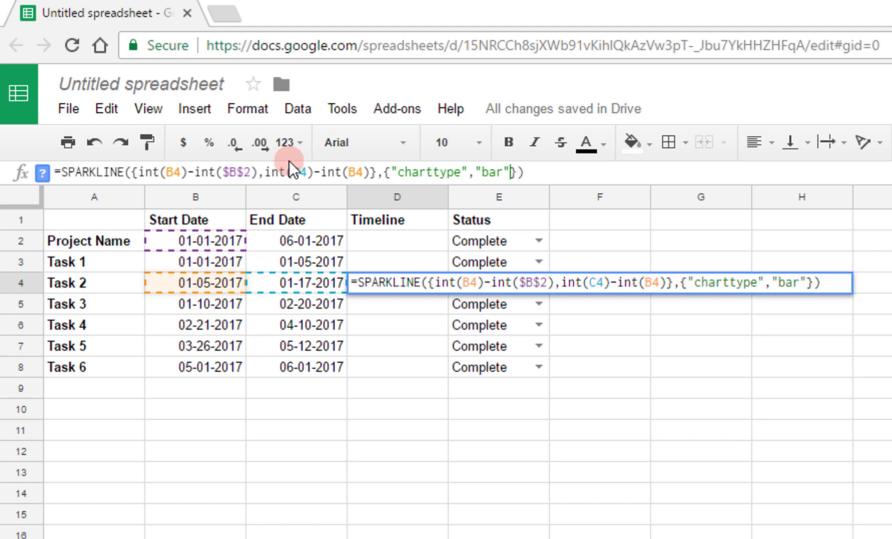
pyautogui.write(';"c')
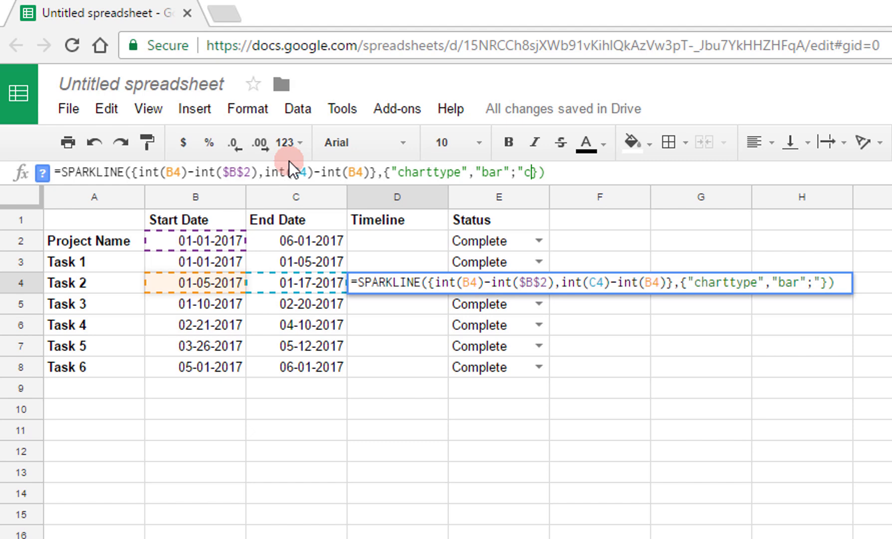
pyautogui.write('olor1')
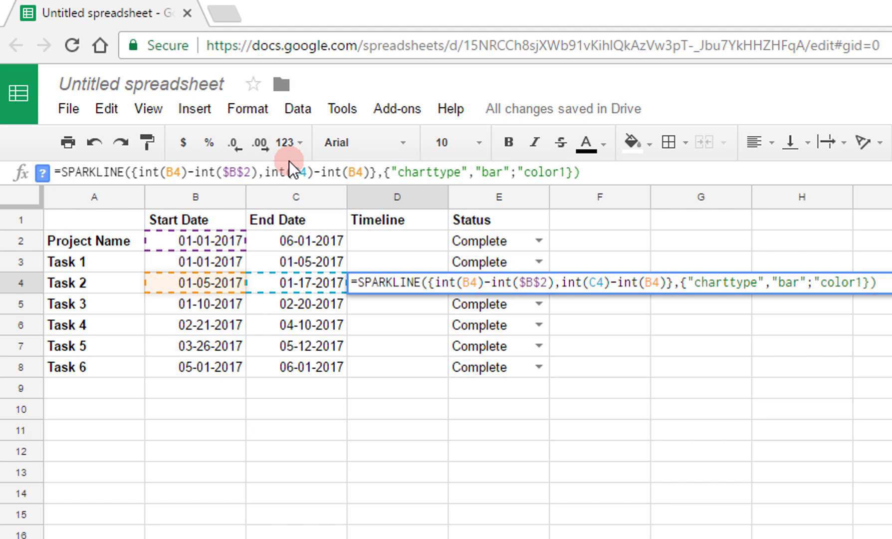
pyautogui.write('","white')
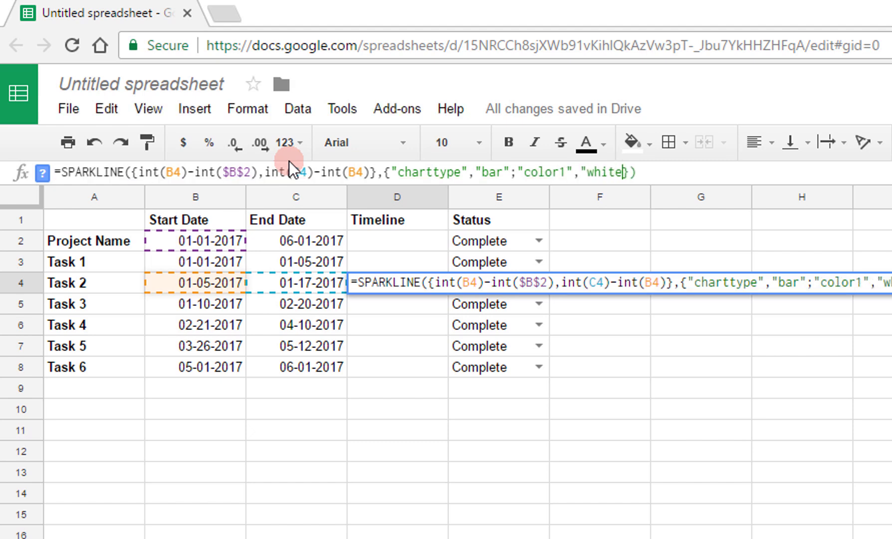
pyautogui.write('"')
pyautogui.write('; ')
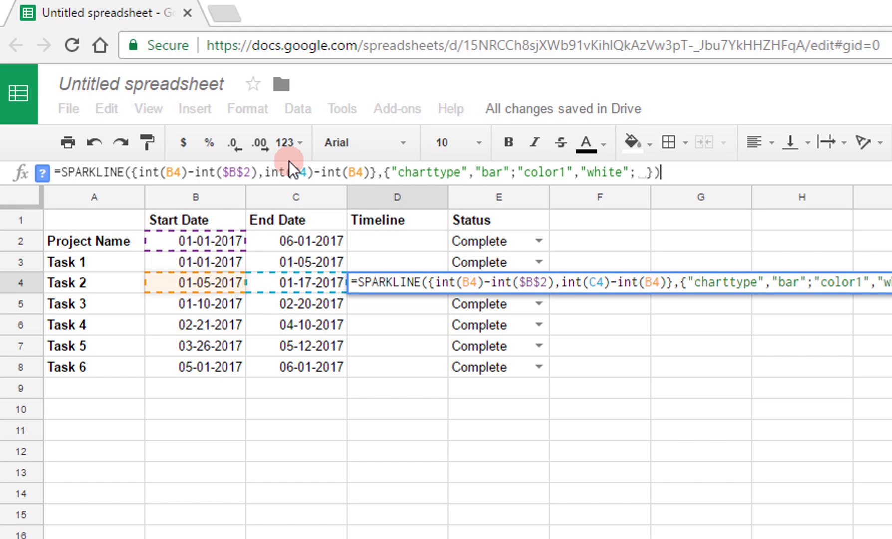
pyautogui.write('"color2"')
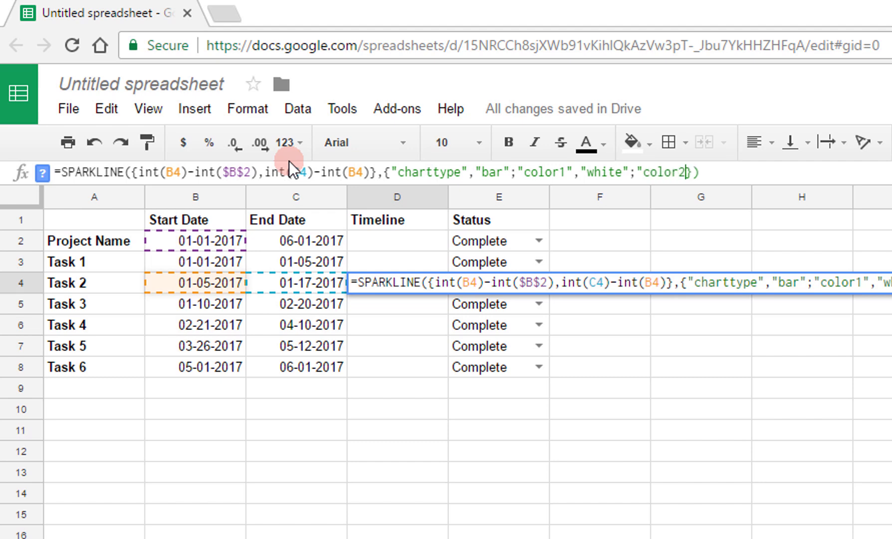
pyautogui.write(',')
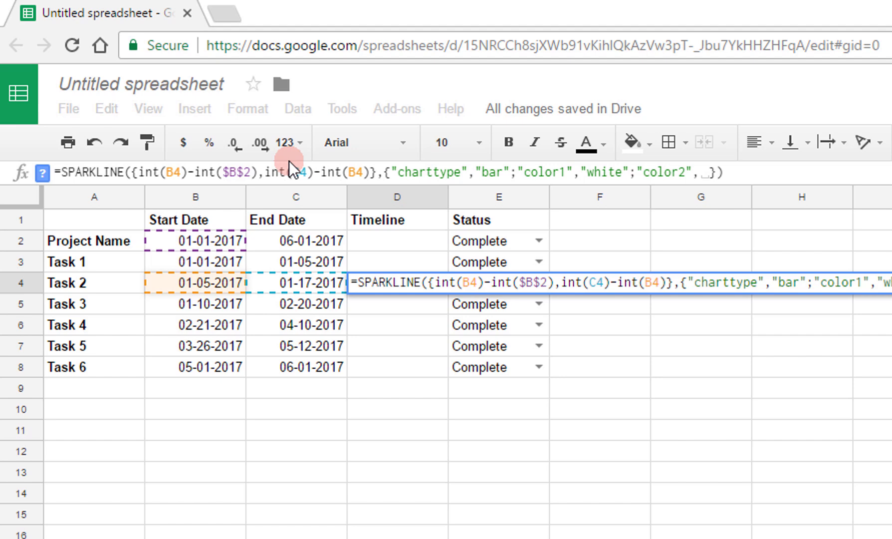
pyautogui.press('BackSpace')
pyautogui.write('"green"')
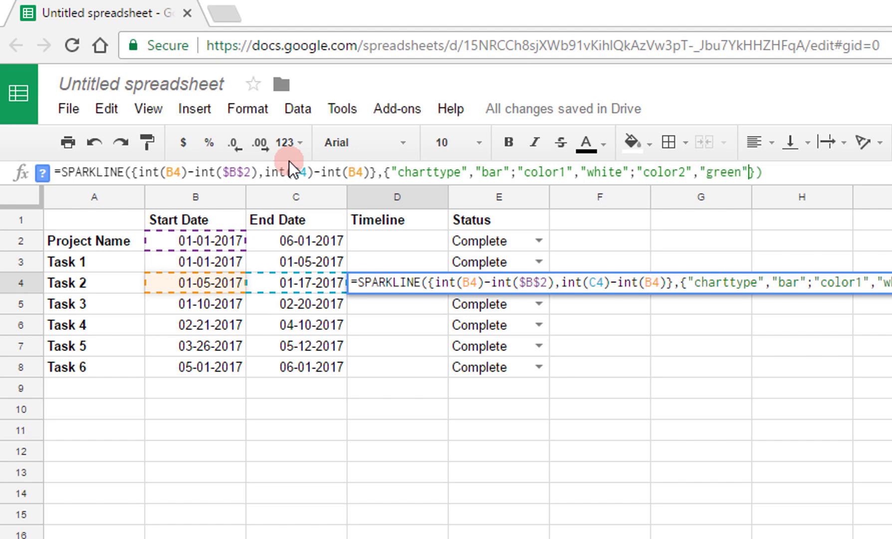
pyautogui.press('Return')
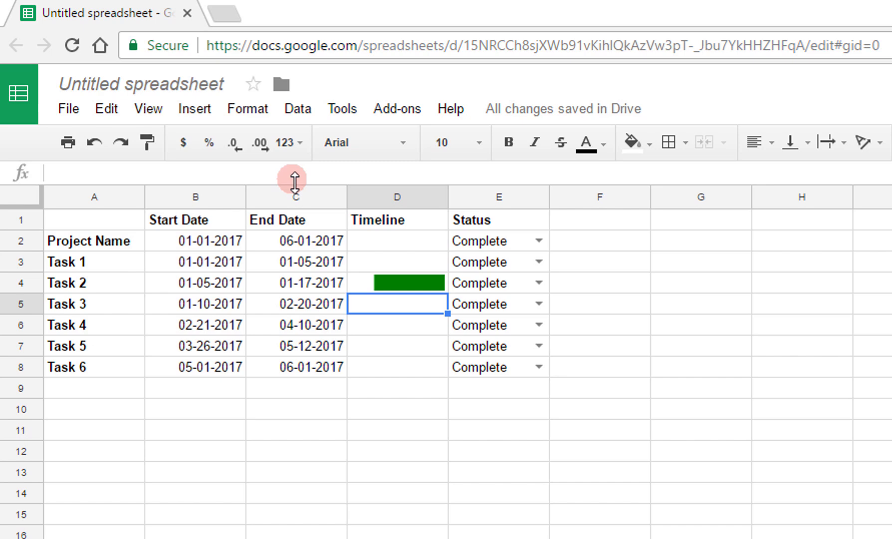
# - Widen Timeline column D so Task 2's green bar stretches across it
pyautogui.moveTo(449, 199); pyautogui.dragTo(642, 200)
pyautogui.click(512, 302)
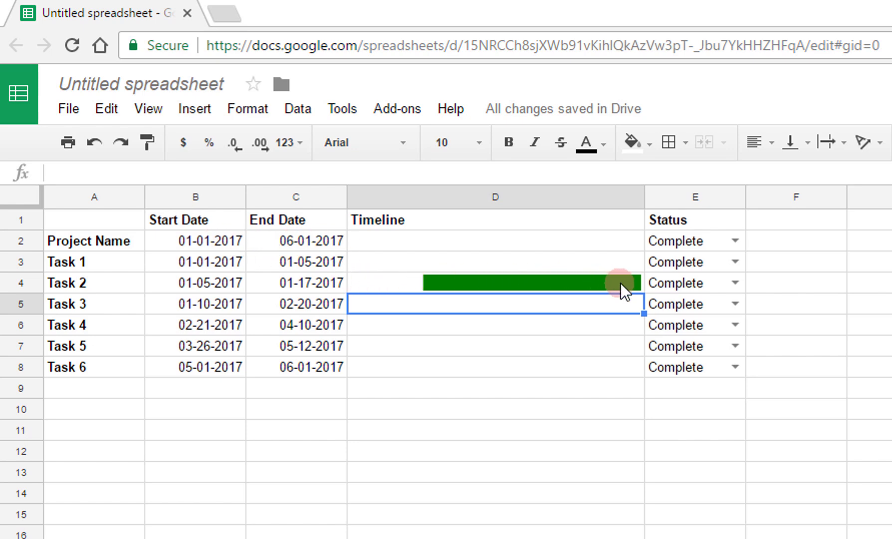
# - Add a "max" of int($C$2)-int($B$2) to D4's sparkline so it scales to the project span
pyautogui.click(424, 280)
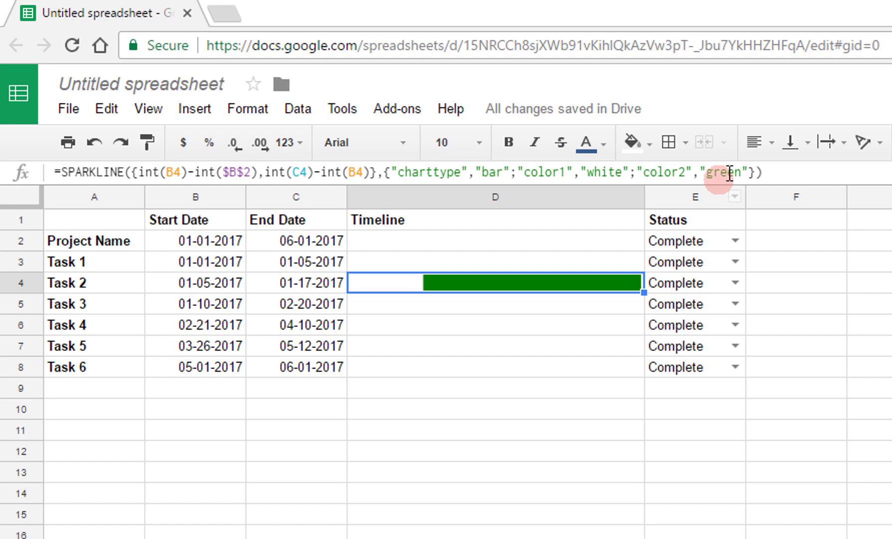
pyautogui.click(751, 173)
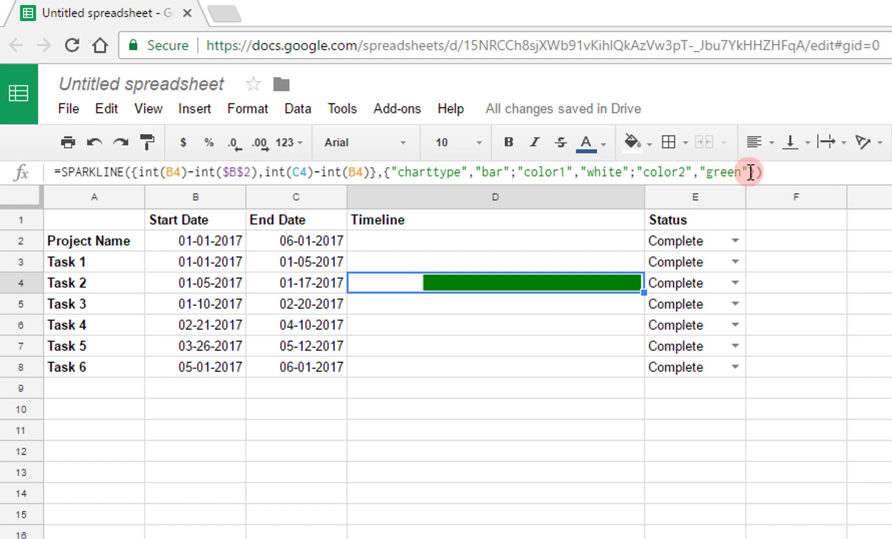
pyautogui.write(';')
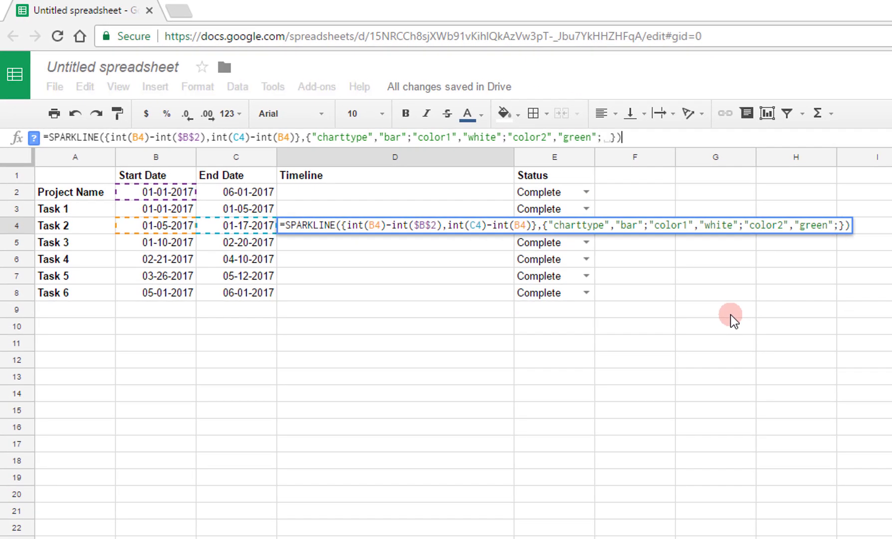
pyautogui.write('"max"')
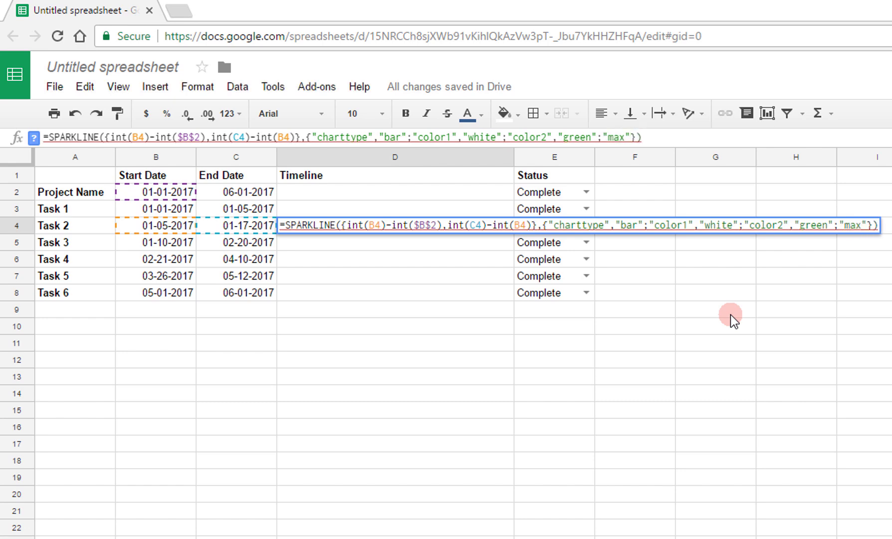
pyautogui.write(',int')
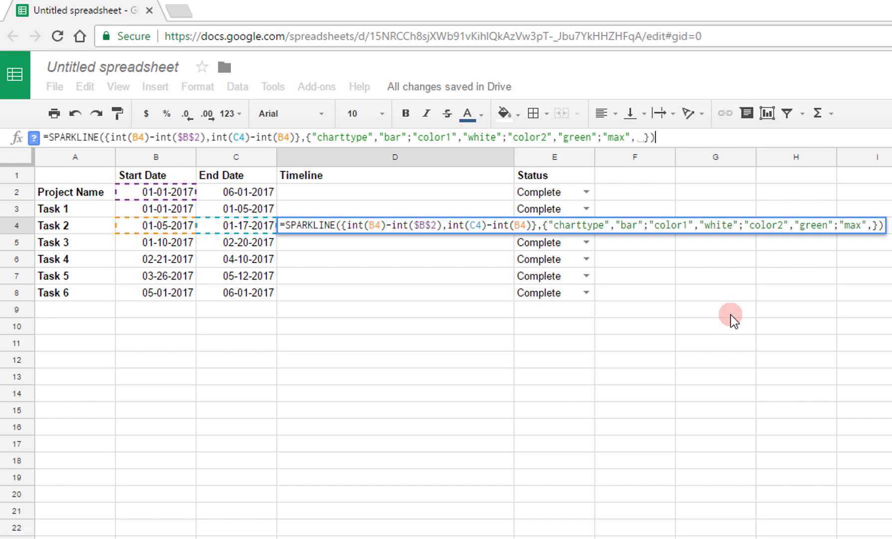
pyautogui.write('($')
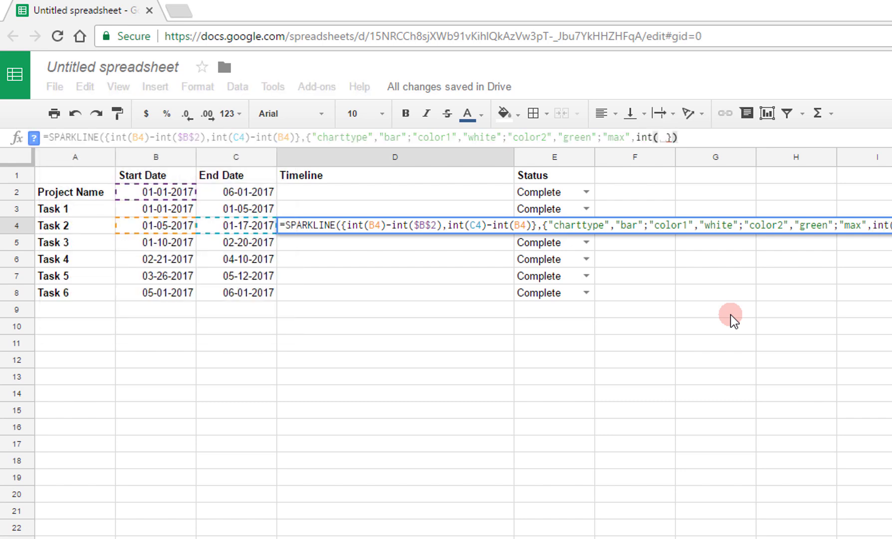
pyautogui.write('C')
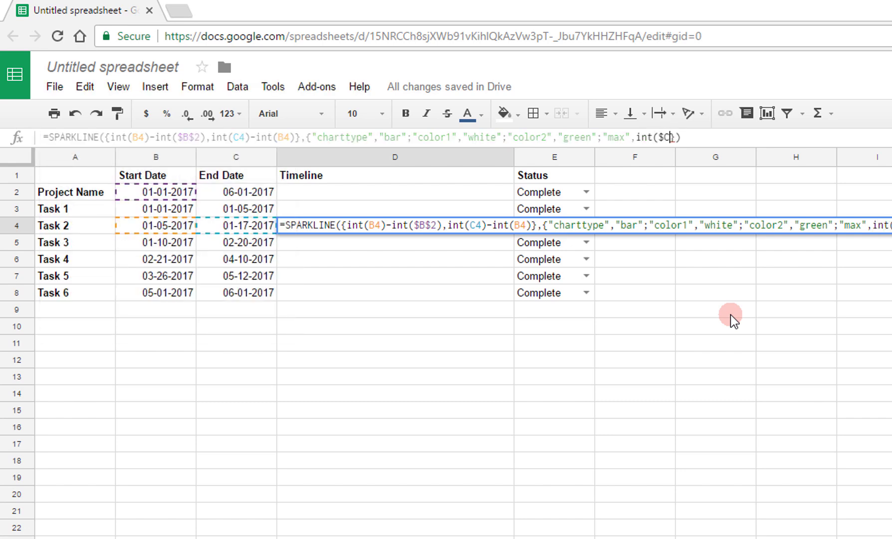
pyautogui.write('$2)')
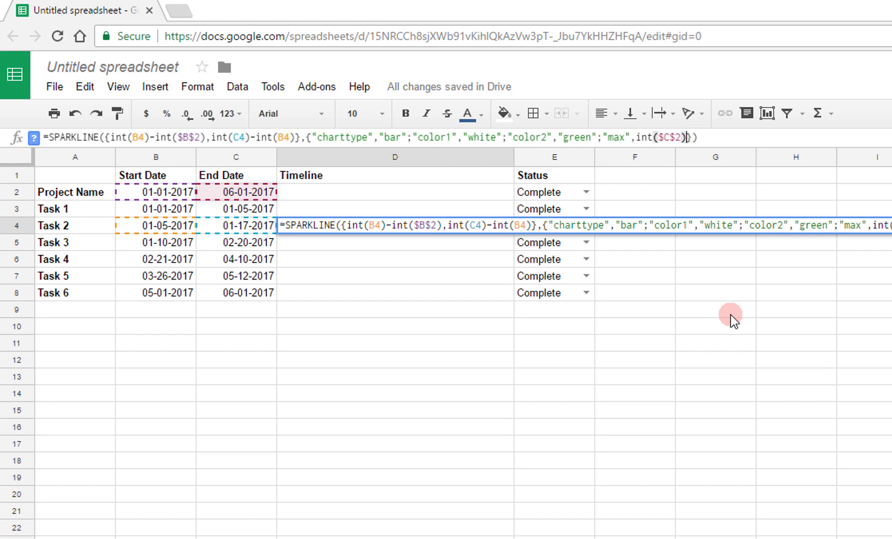
pyautogui.write('-int(')
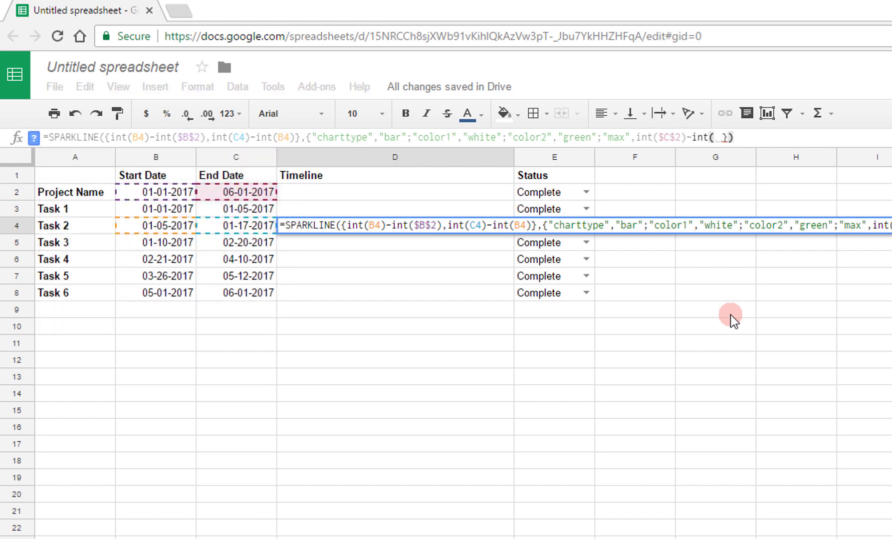
pyautogui.write('$B')
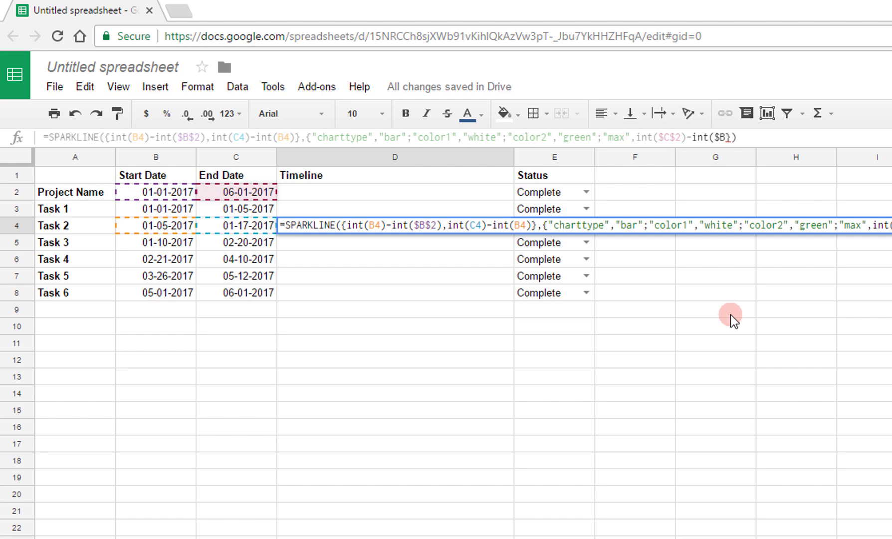
pyautogui.write('$2')
pyautogui.press('Return')
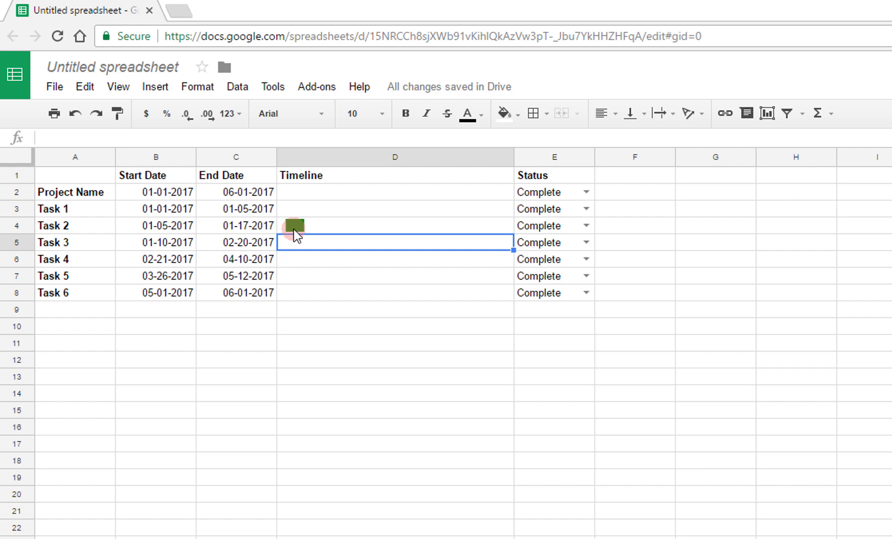
# - Copy Task 2's sparkline from D4 down to D8 and up into D3
pyautogui.click(398, 230)
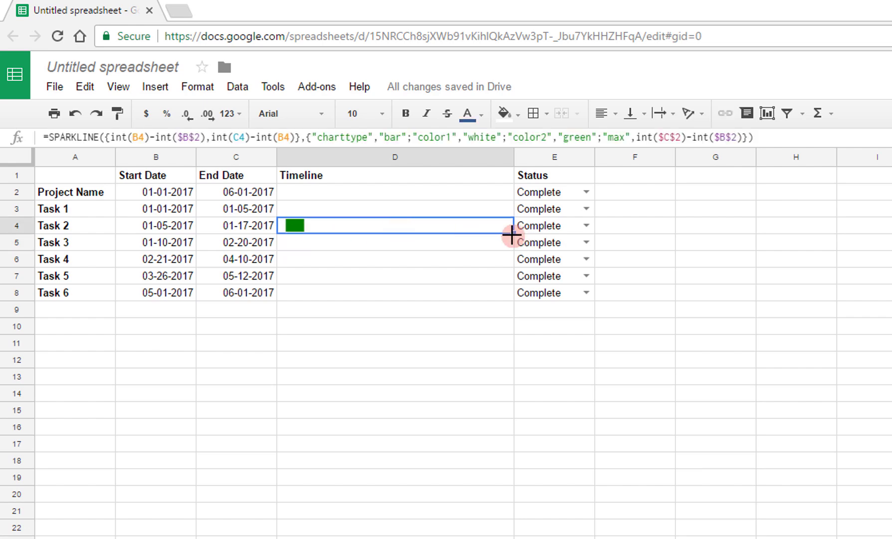
pyautogui.moveTo(512, 233); pyautogui.dragTo(513, 285)
pyautogui.click(493, 315)
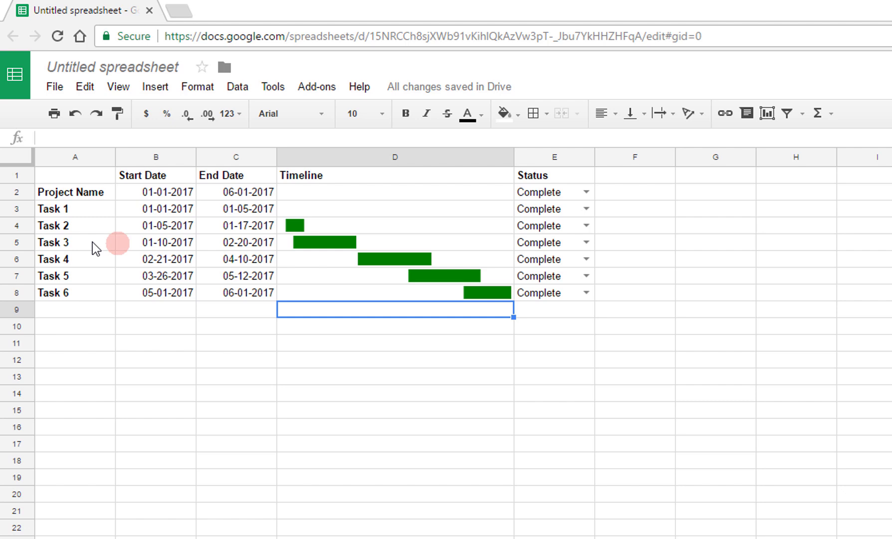
pyautogui.click(339, 228)
pyautogui.moveTo(516, 231); pyautogui.dragTo(516, 206)
pyautogui.click(436, 323)
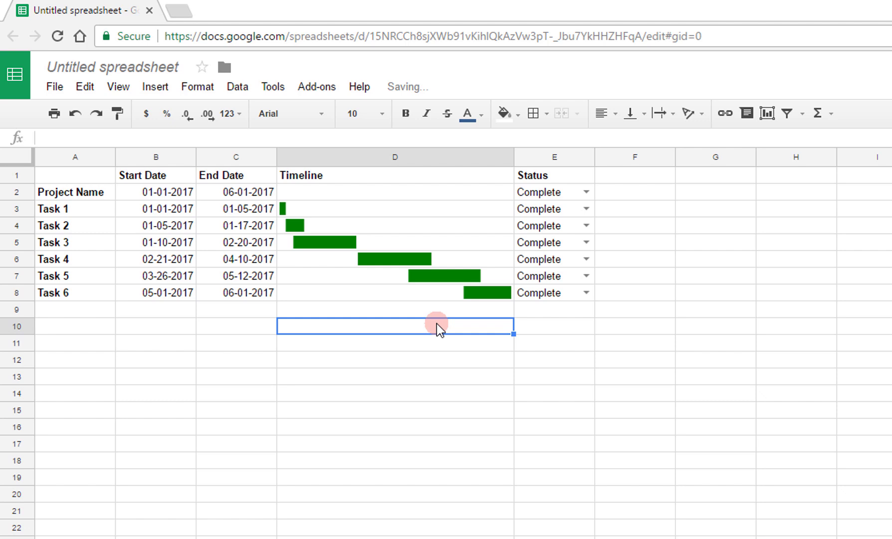
# - Compare Task 1's copied sparkline formula with Task 2's
pyautogui.click(315, 225)
pyautogui.click(314, 205)
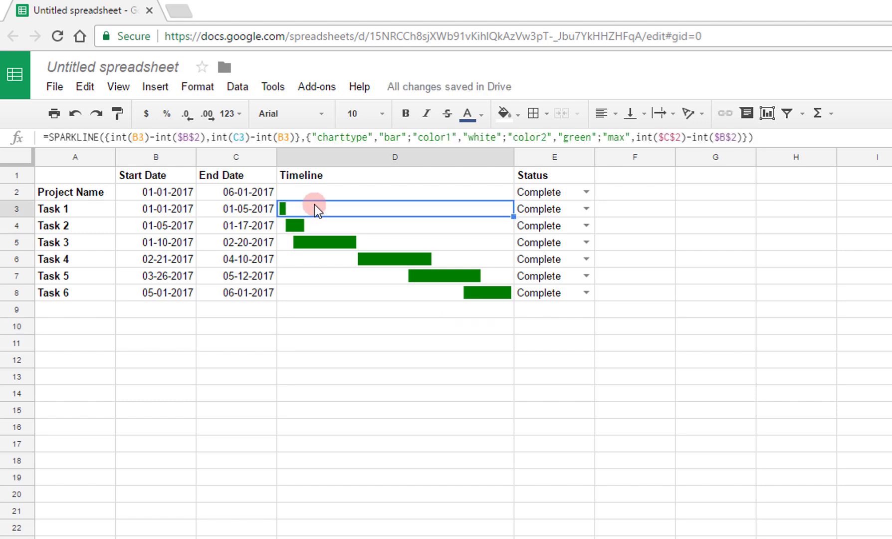
pyautogui.click(315, 225)
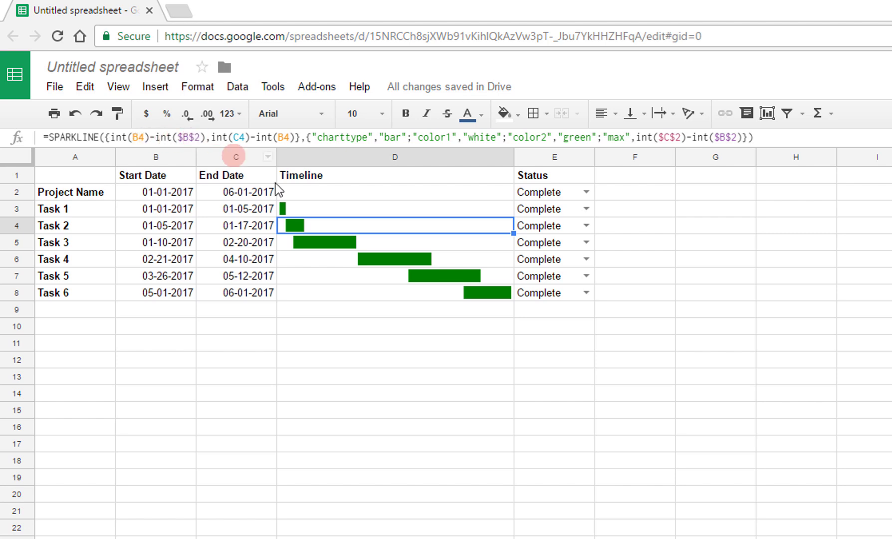
pyautogui.click(328, 221)
pyautogui.click(331, 240)
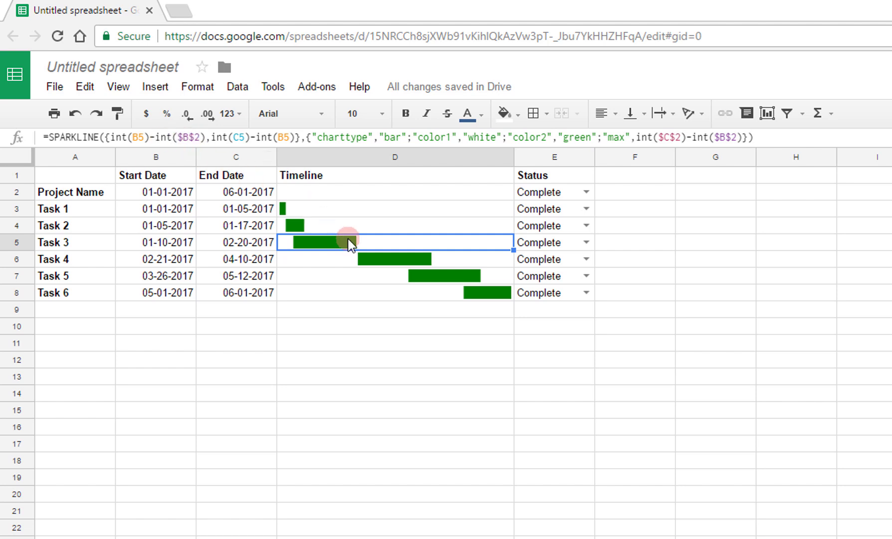
pyautogui.click(356, 259)
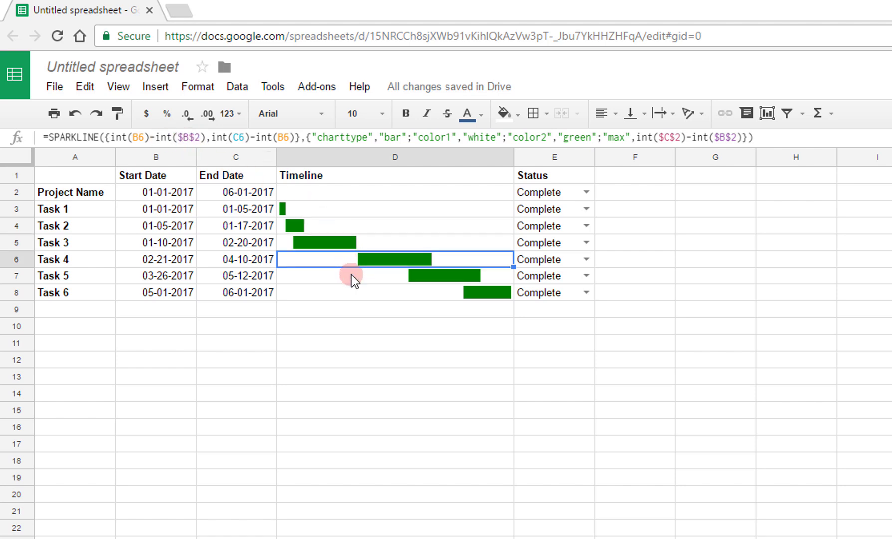
pyautogui.click(354, 278)
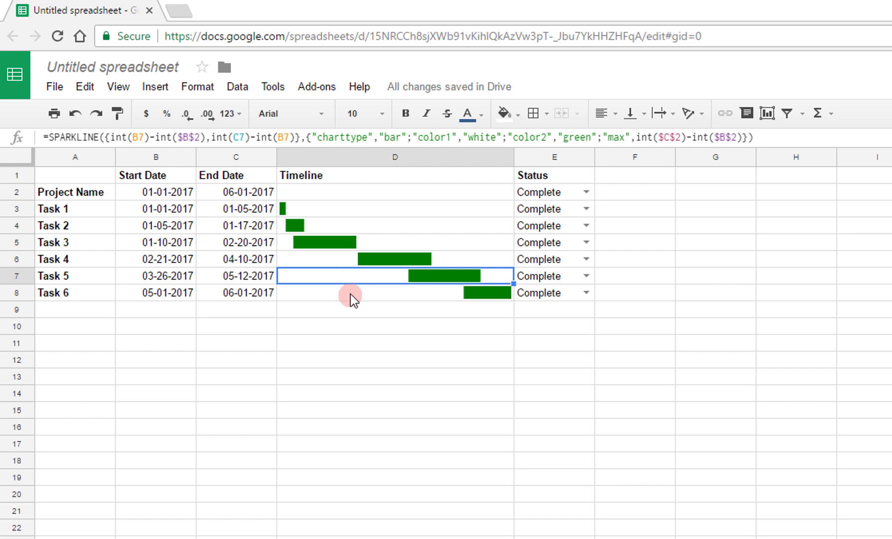
pyautogui.click(351, 294)
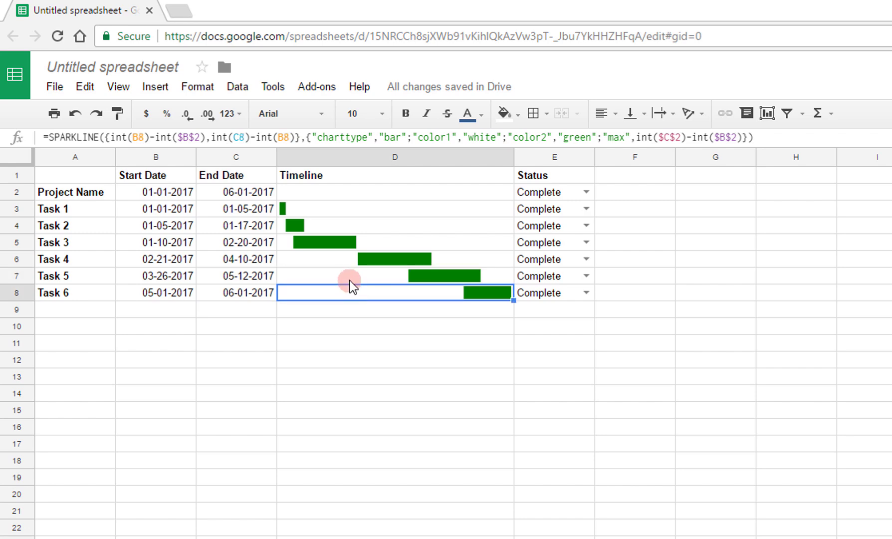
pyautogui.click(349, 279)
pyautogui.click(348, 257)
pyautogui.click(347, 244)
pyautogui.click(345, 223)
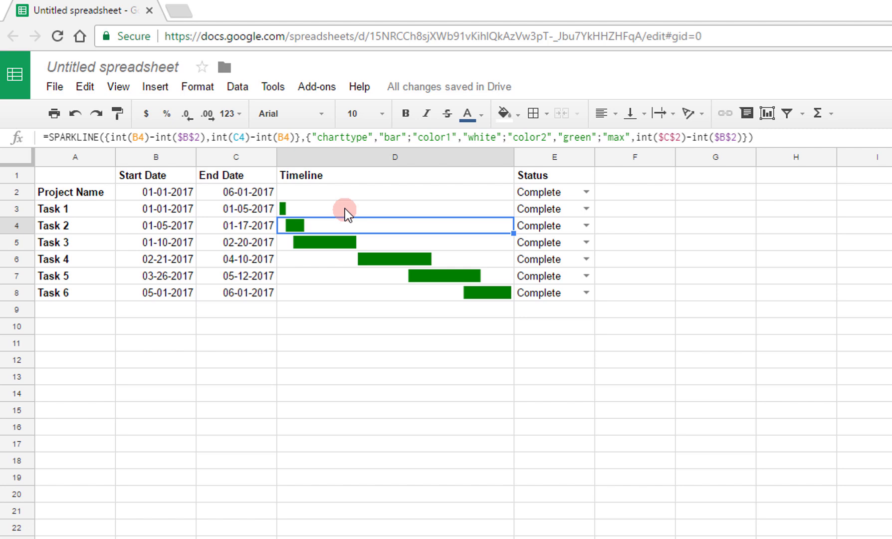
pyautogui.click(345, 209)
pyautogui.click(340, 226)
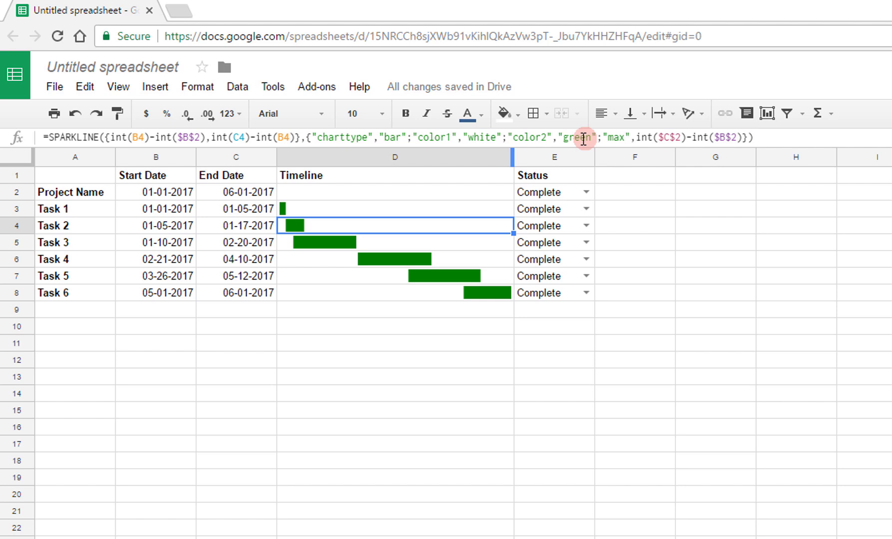
# - Replace "green" in D4's sparkline with if(E4="Complete","grey","green") as the bar colour
pyautogui.click(563, 137)
pyautogui.moveTo(563, 137); pyautogui.dragTo(597, 137)
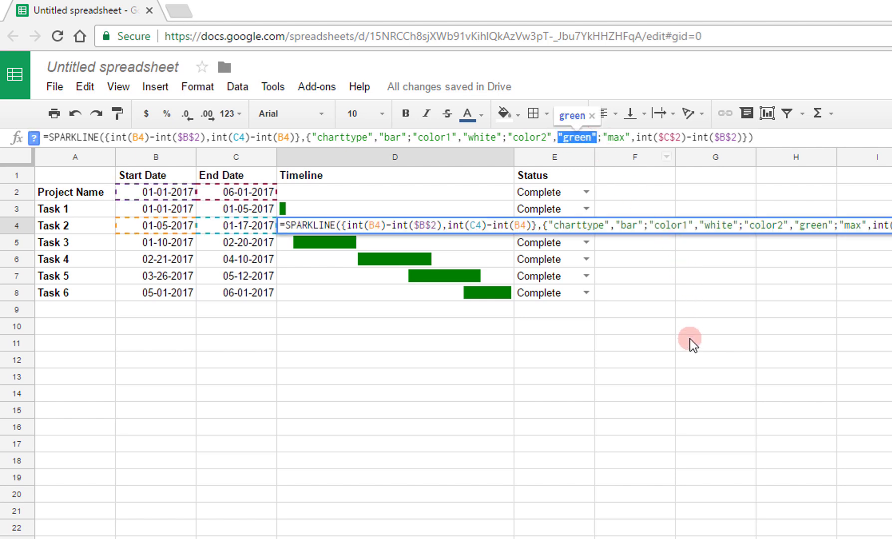
pyautogui.write('if')
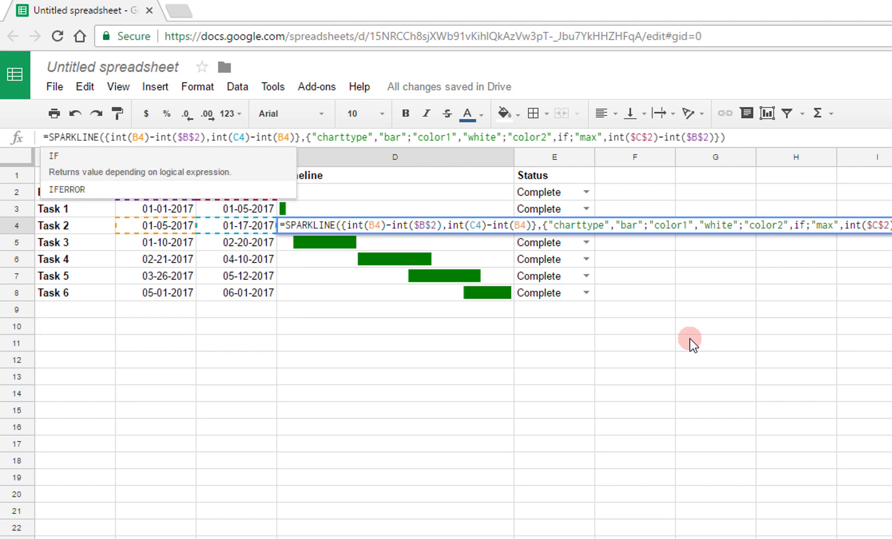
pyautogui.write('(')
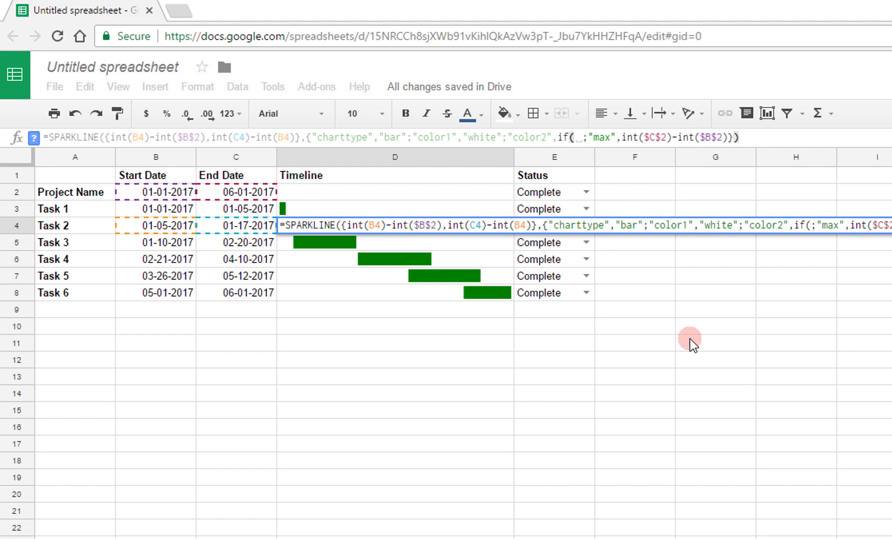
pyautogui.write('E4')
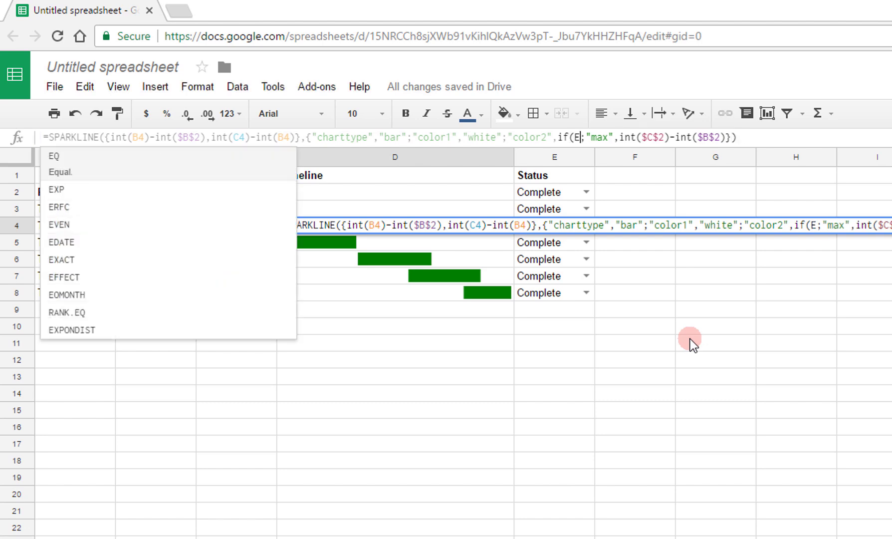
pyautogui.write('=')
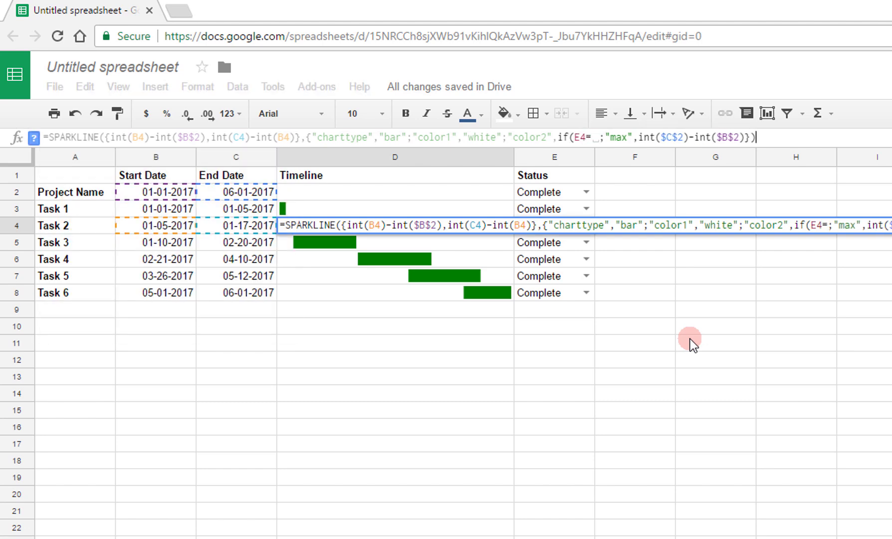
pyautogui.write('"Complete')
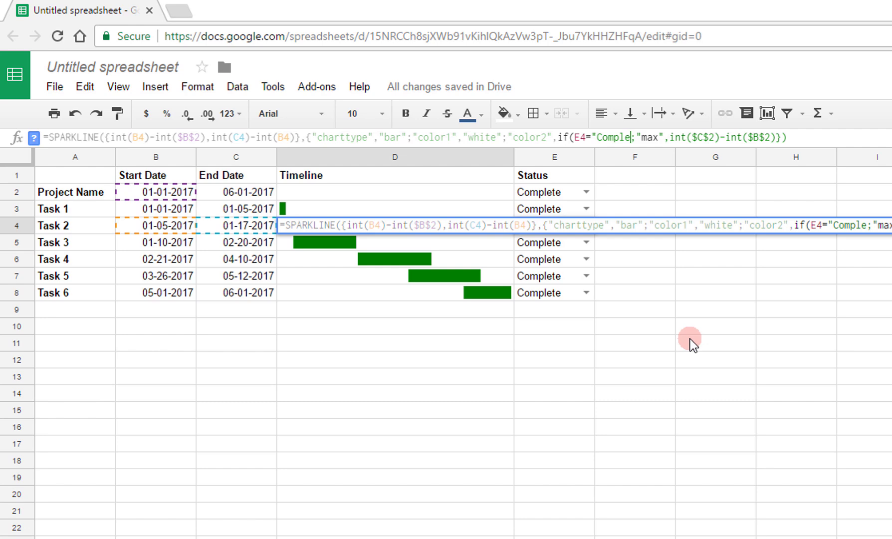
pyautogui.write('", ')
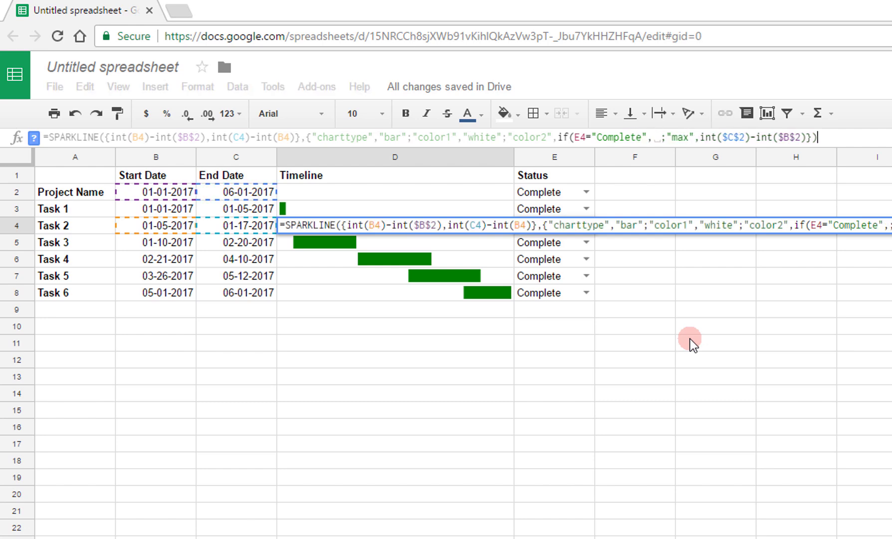
pyautogui.write('"grey')
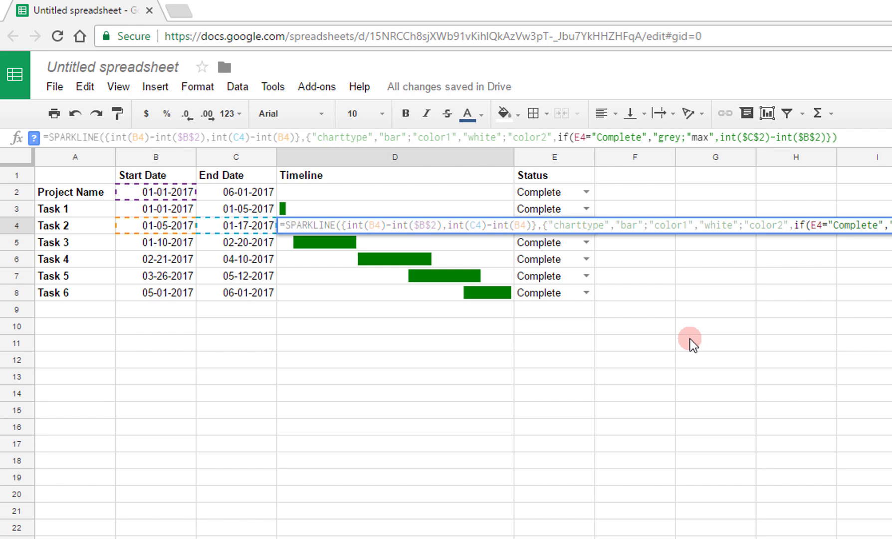
pyautogui.write('"')
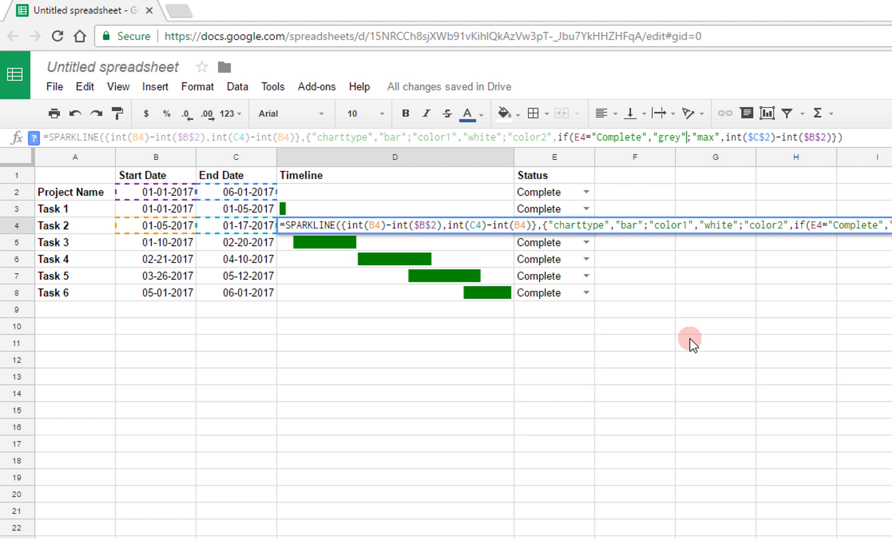
pyautogui.write(',"gre')
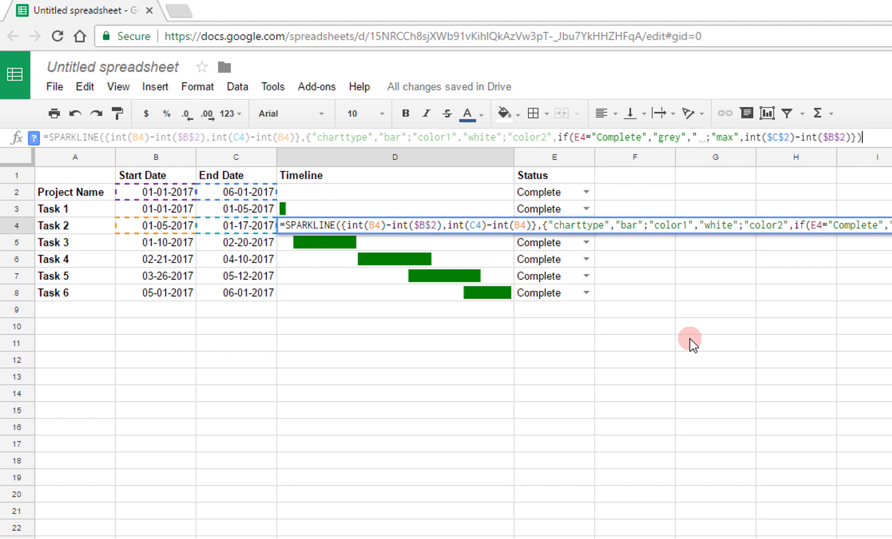
pyautogui.write('en")')
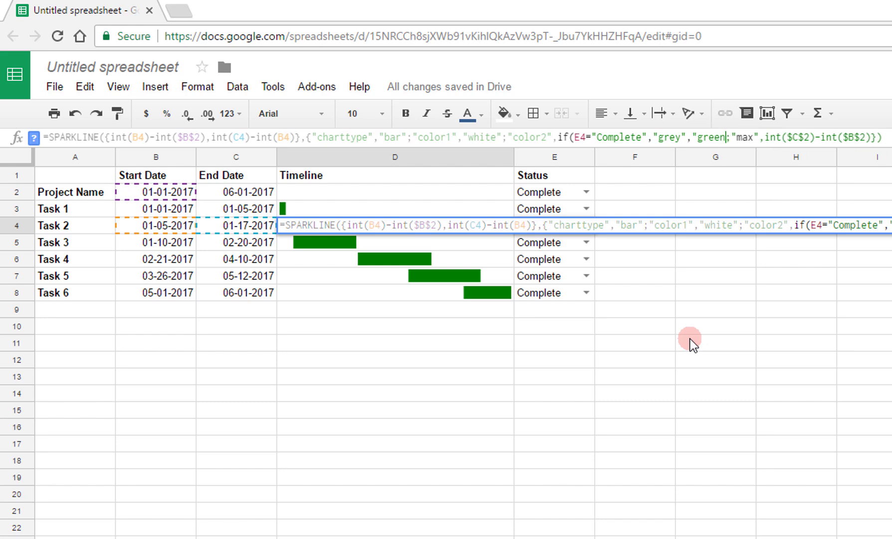
pyautogui.press('Return')
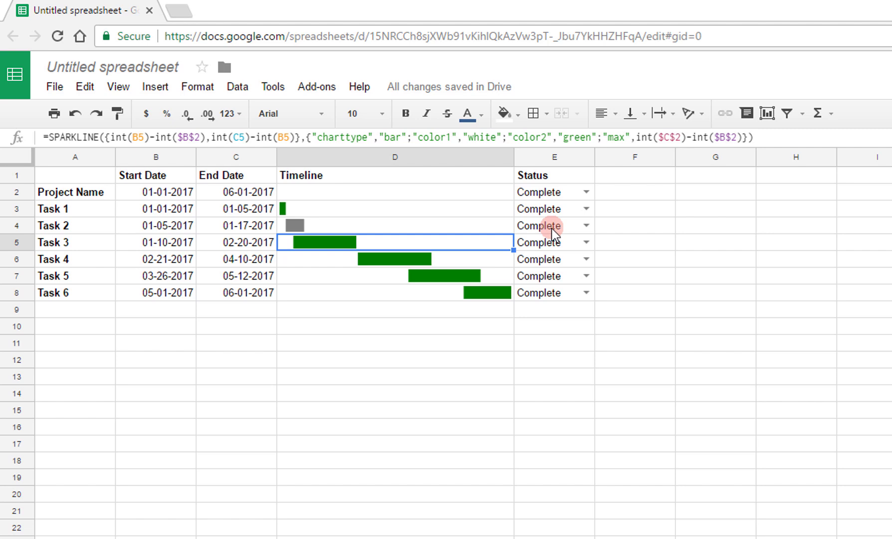
# - Copy the status-based colour formula from D4 down to D8 and up to D3
pyautogui.click(492, 229)
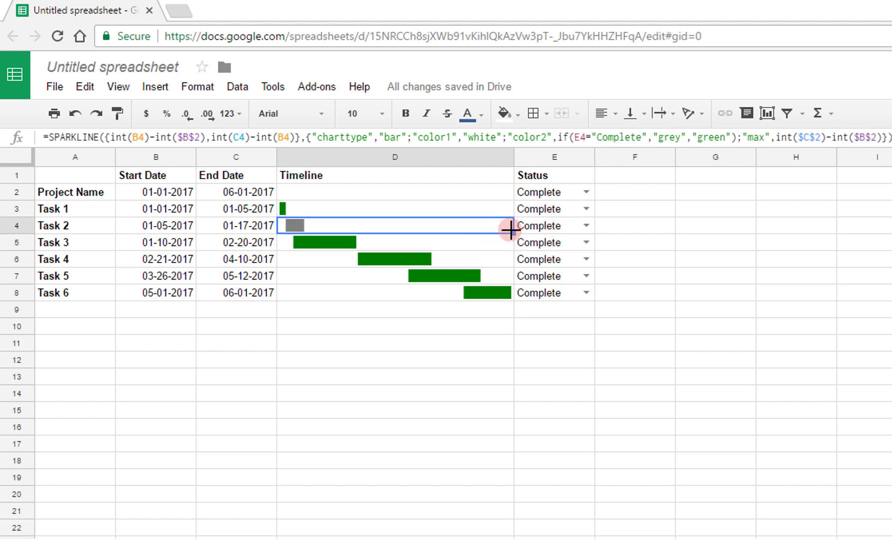
pyautogui.moveTo(514, 233); pyautogui.dragTo(514, 294)
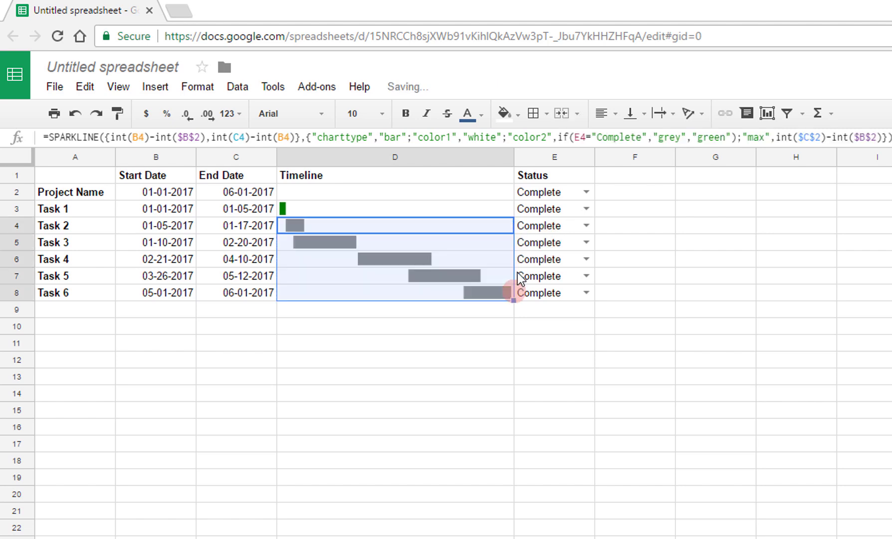
pyautogui.click(510, 225)
pyautogui.moveTo(514, 233); pyautogui.dragTo(514, 217)
pyautogui.click(501, 228)
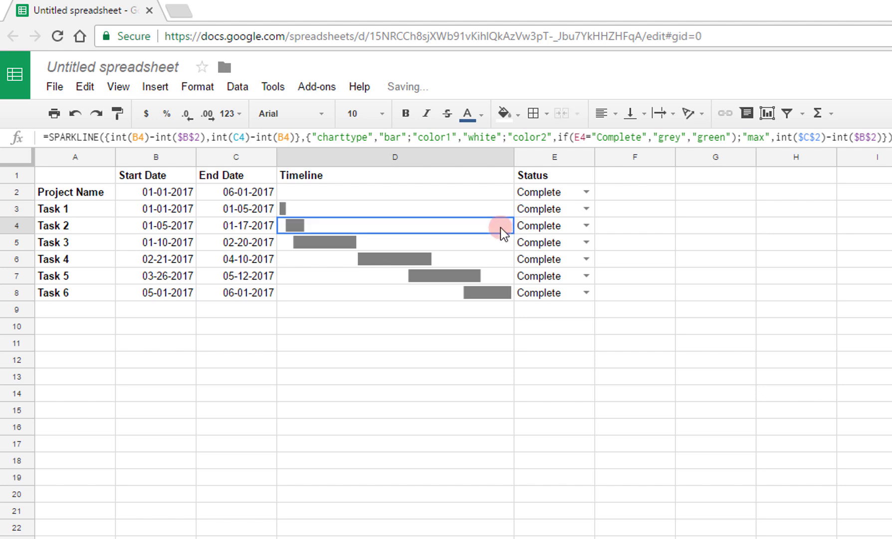
# - Set Task 3's status in E5 to Active
pyautogui.click(586, 244)
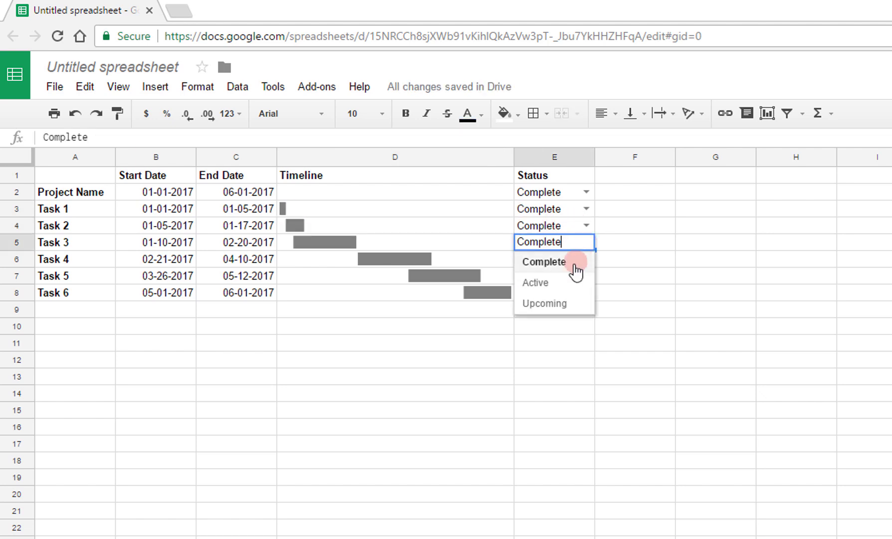
pyautogui.click(575, 284)
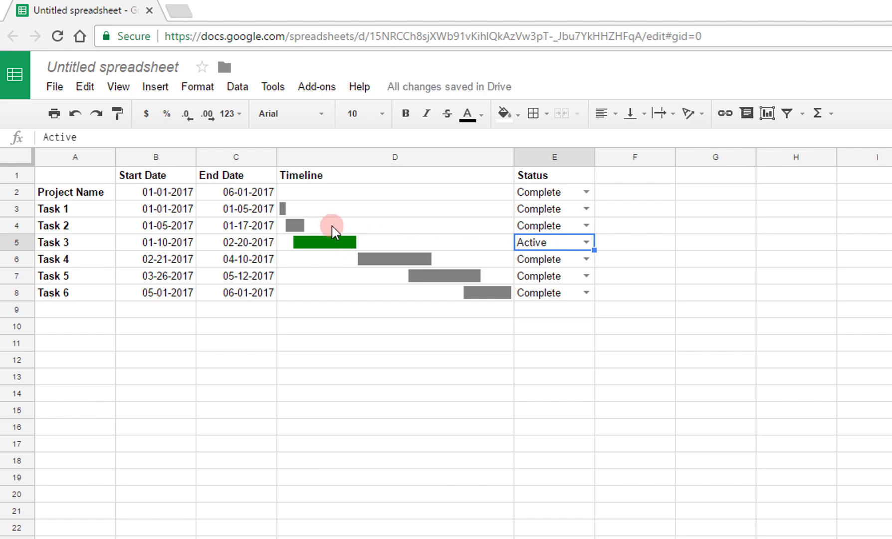
pyautogui.click(399, 228)
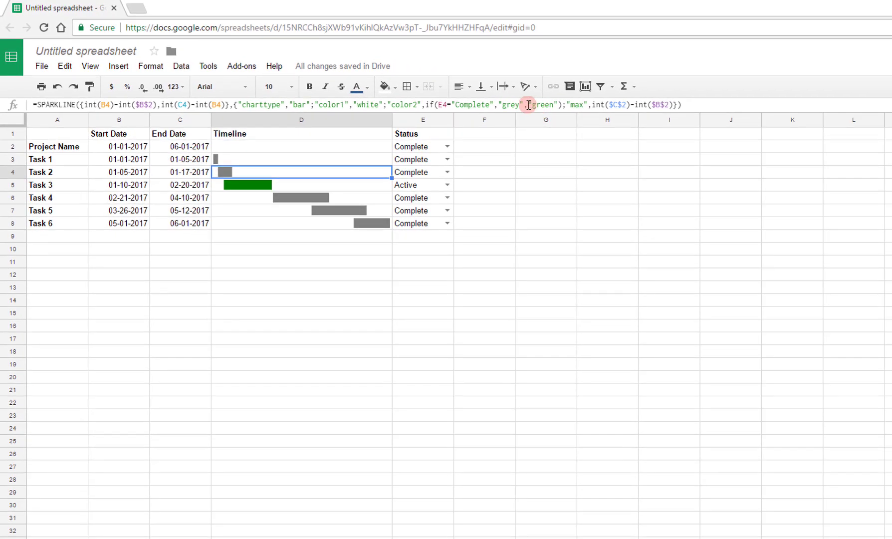
# - Replace "green" in D4 with nested IFs on TODAY() and status, starting with "red" and "darkred"
pyautogui.moveTo(529, 105); pyautogui.dragTo(558, 105)
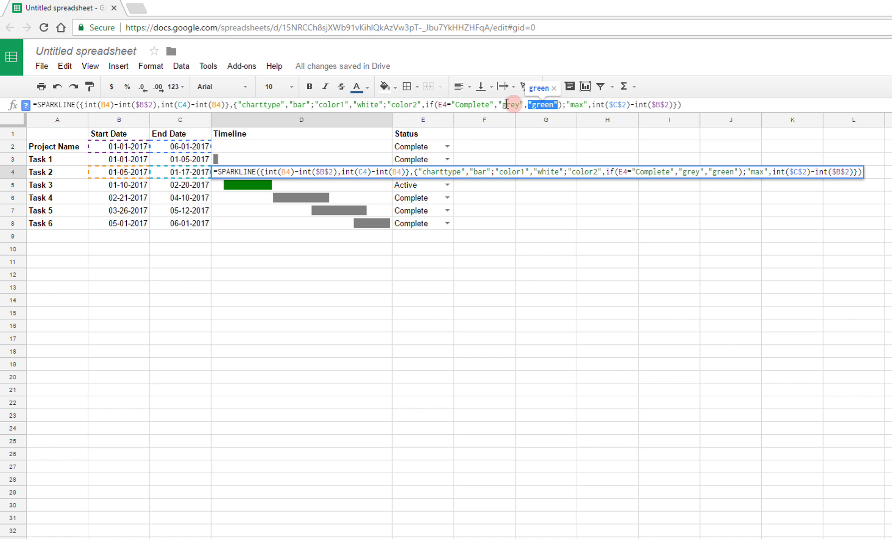
pyautogui.press('BackSpace')
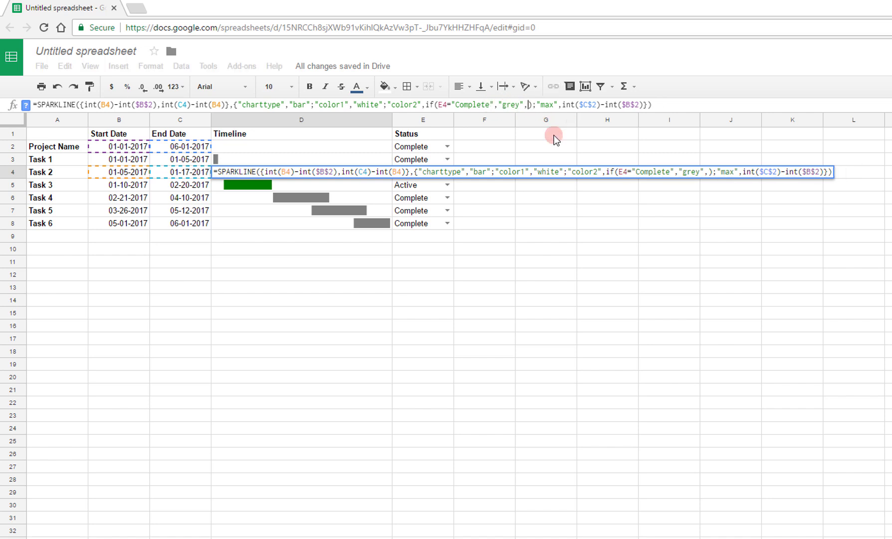
pyautogui.write('if')
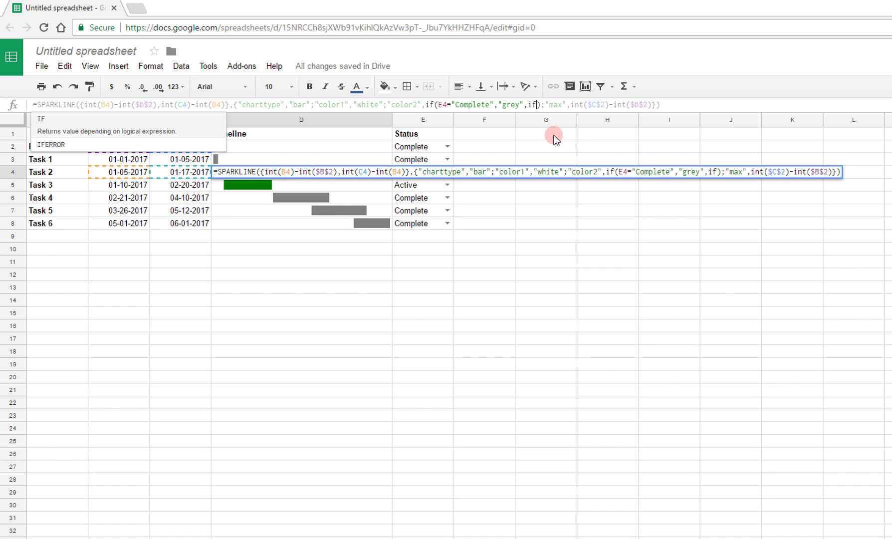
pyautogui.write('(today()')
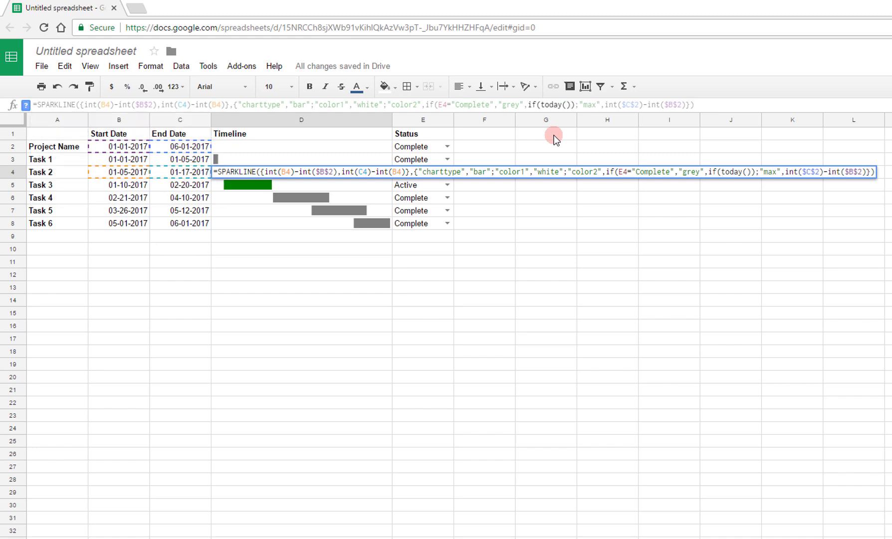
pyautogui.write('>C')
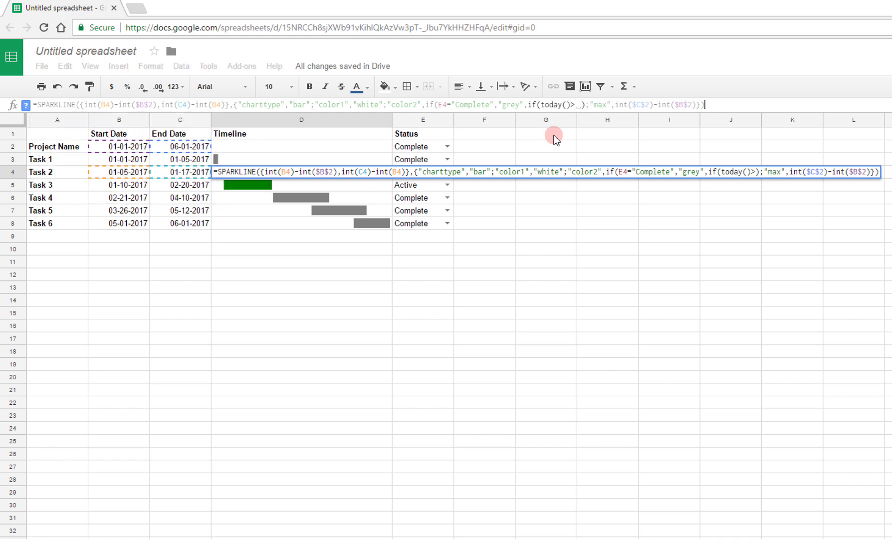
pyautogui.write('4')
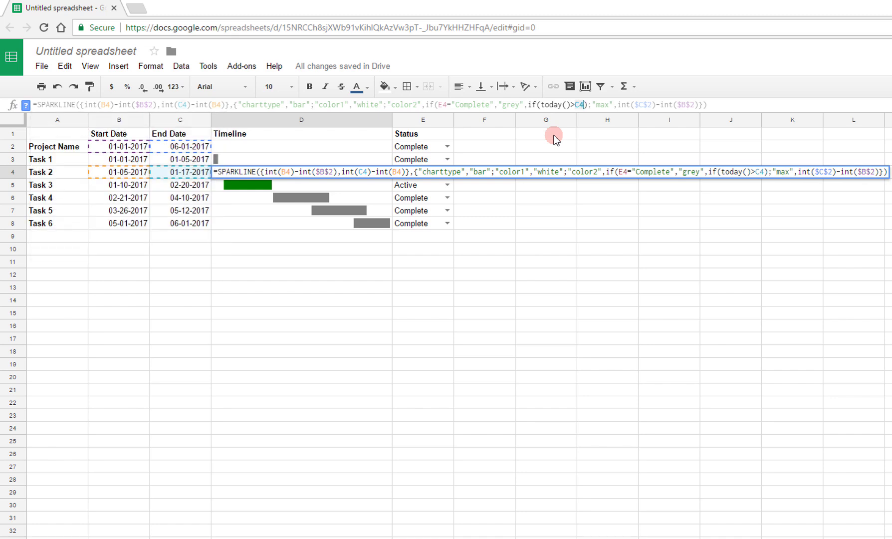
pyautogui.write(',"red')
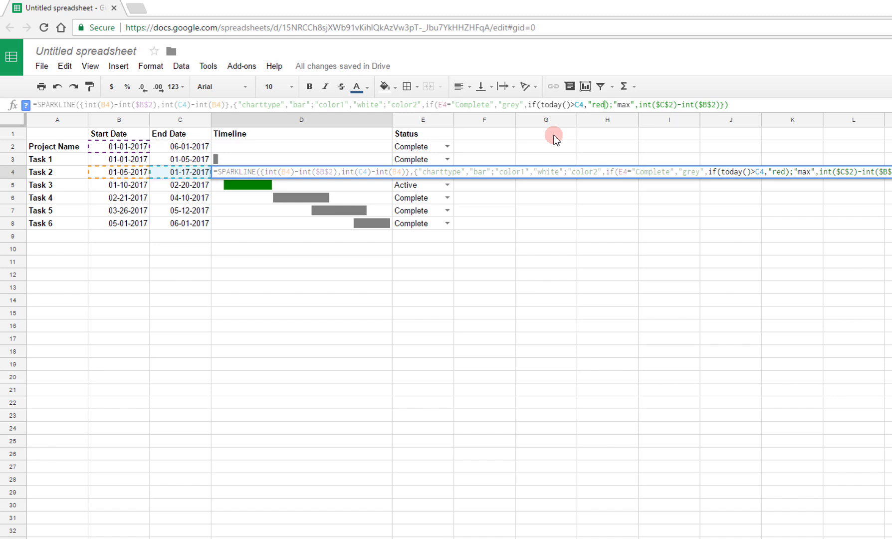
pyautogui.write('",')
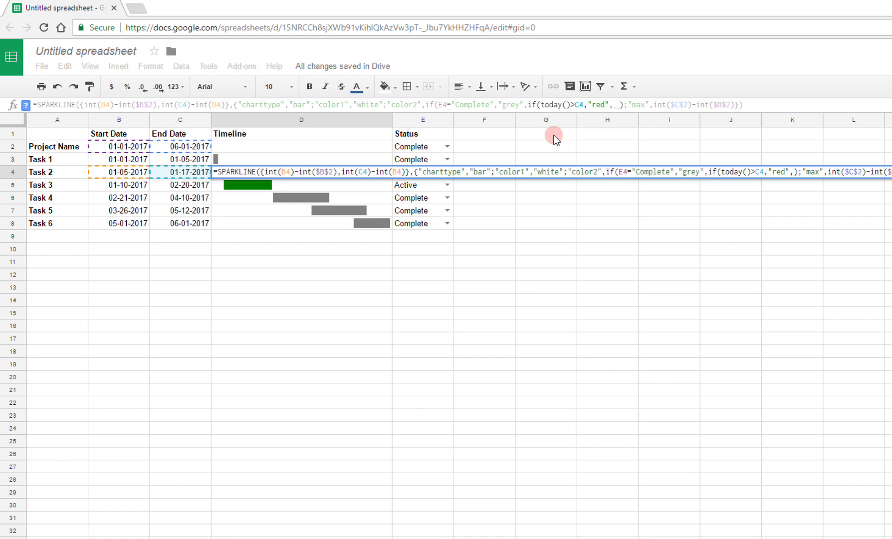
pyautogui.write('if')
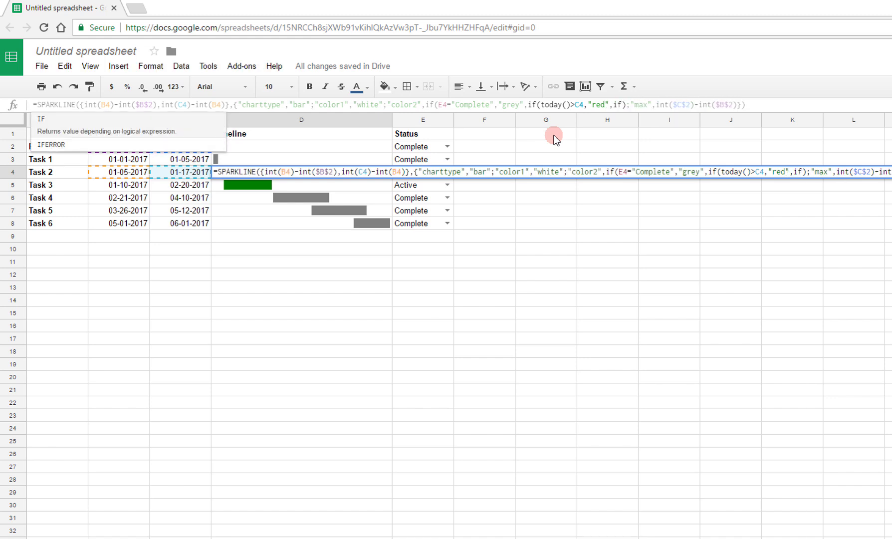
pyautogui.write('(AND')
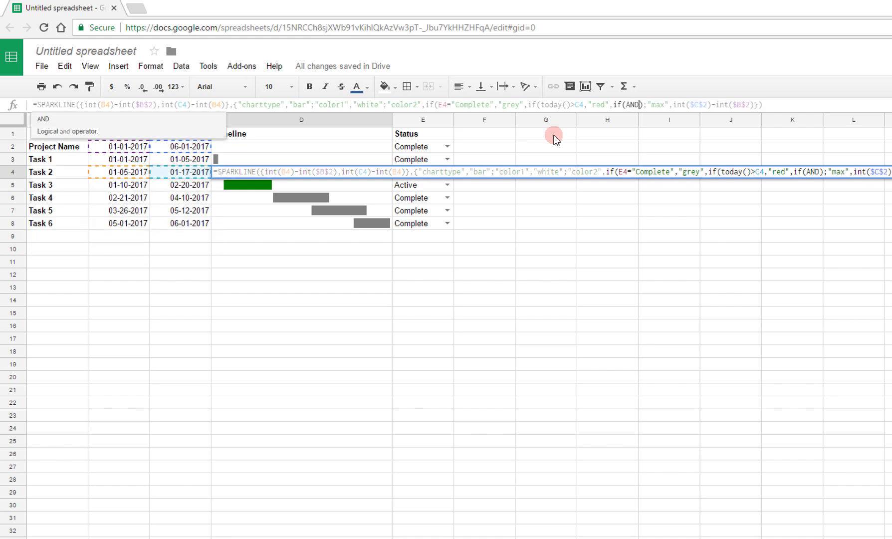
pyautogui.write('(today')
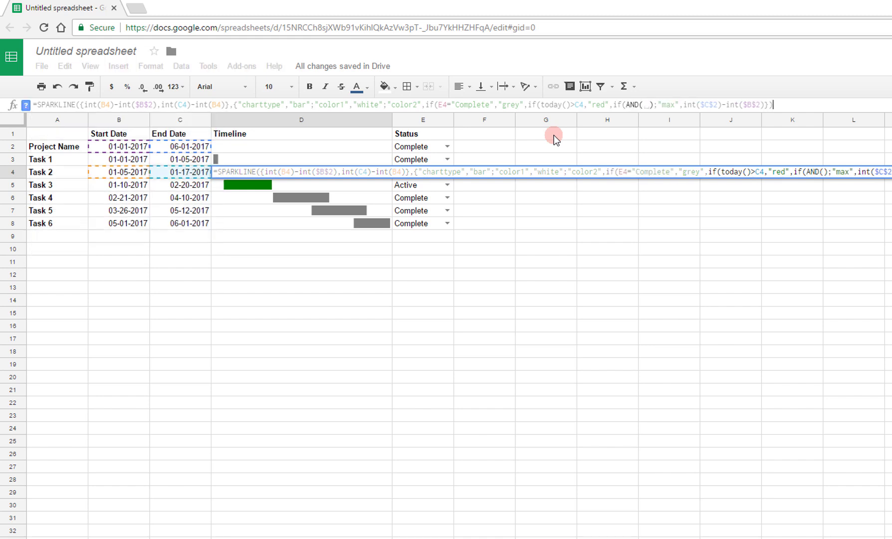
pyautogui.write('()')
pyautogui.write('>B4')
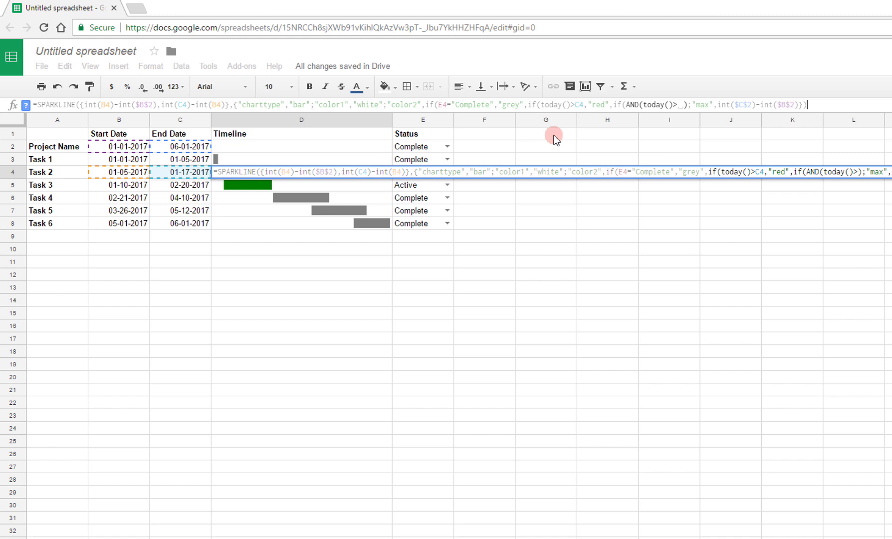
pyautogui.write(',today(')
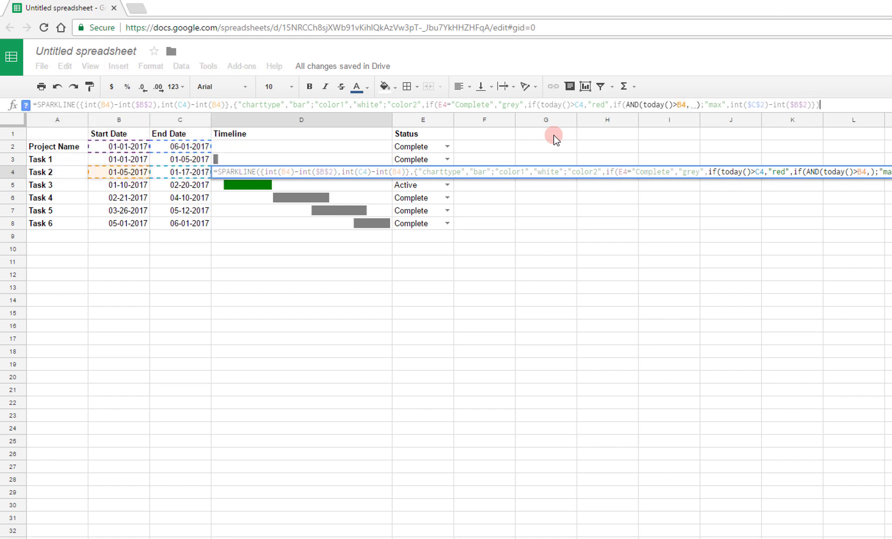
pyautogui.write(')<')
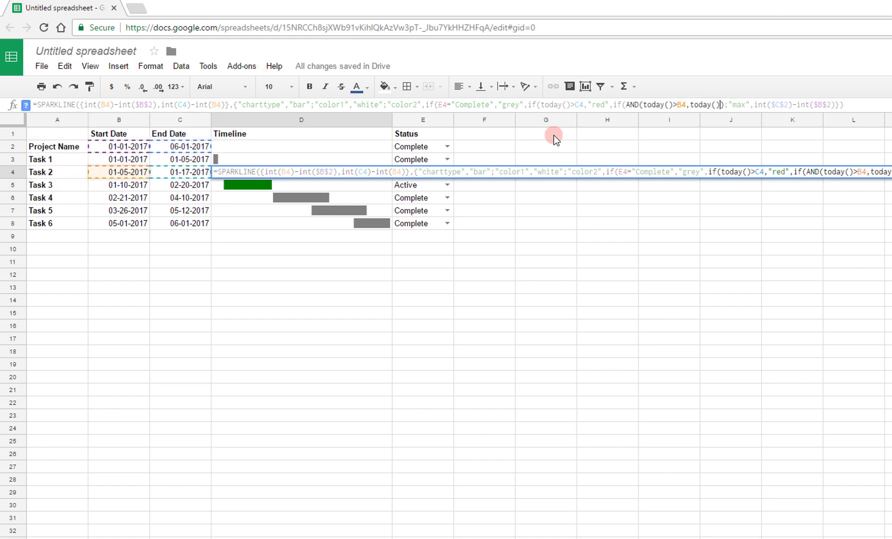
pyautogui.write('C4')
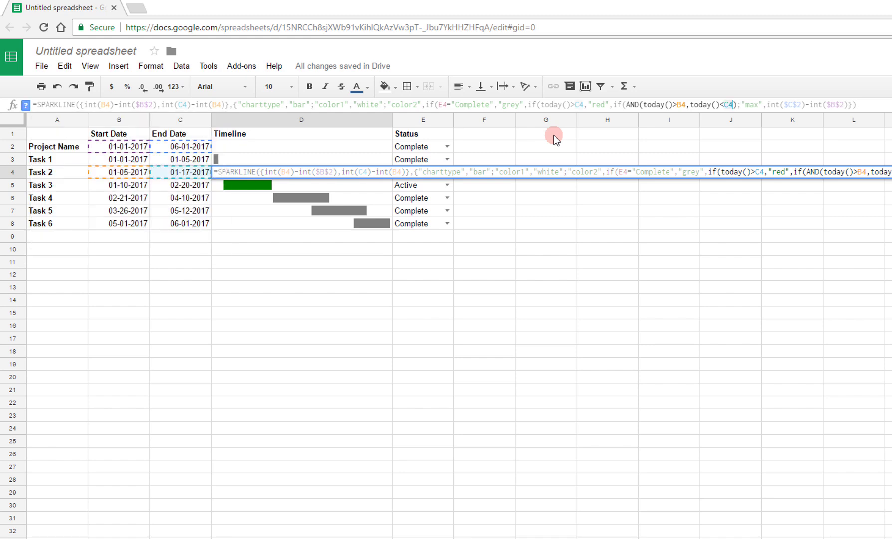
pyautogui.write(',E')
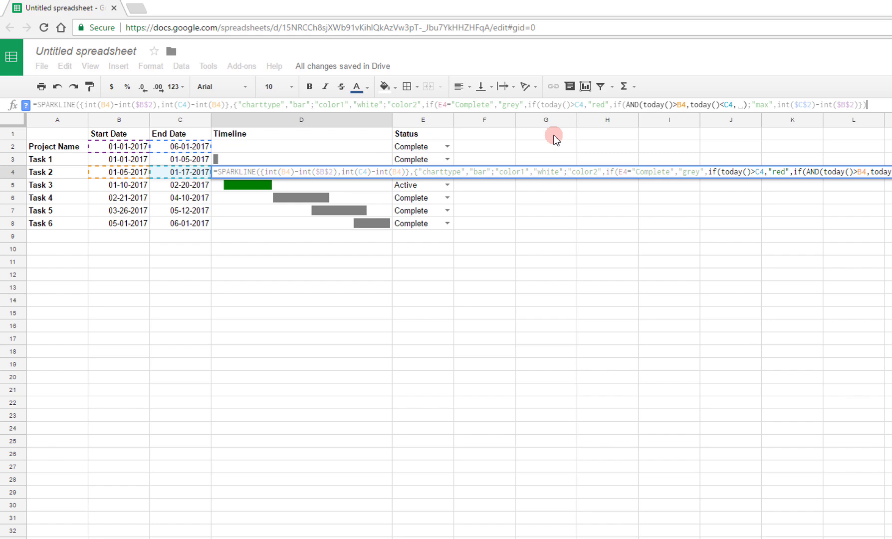
pyautogui.write('4="')
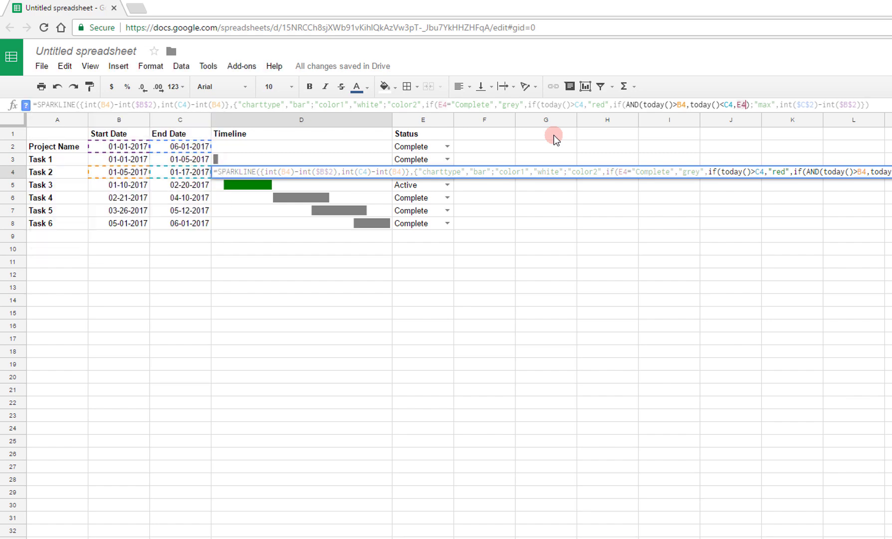
pyautogui.write('Upcoming"')
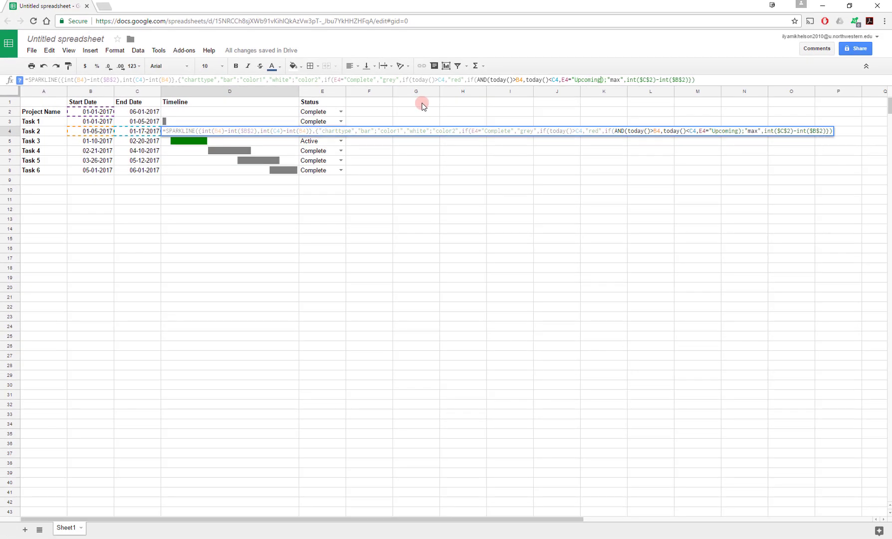
pyautogui.write(')')
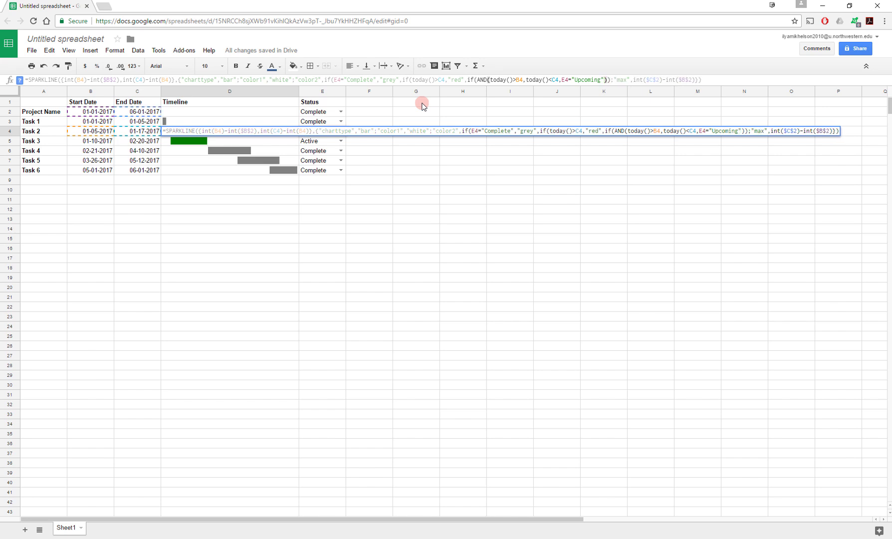
pyautogui.write(',')
pyautogui.write('"darkred')
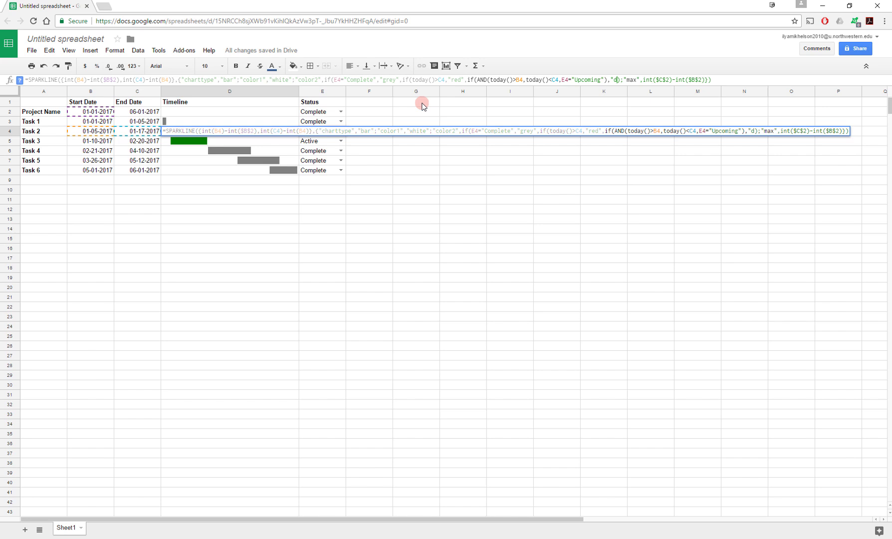
pyautogui.write('",')
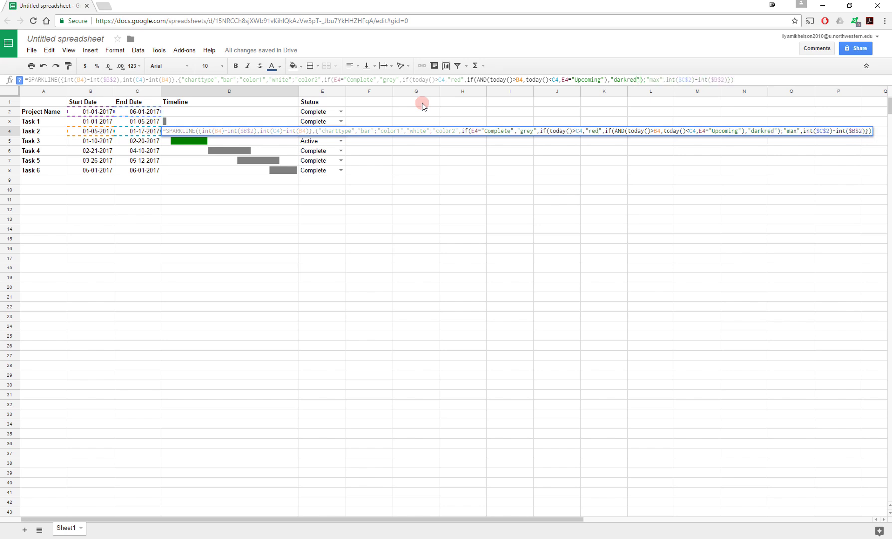
pyautogui.write('if(AND')
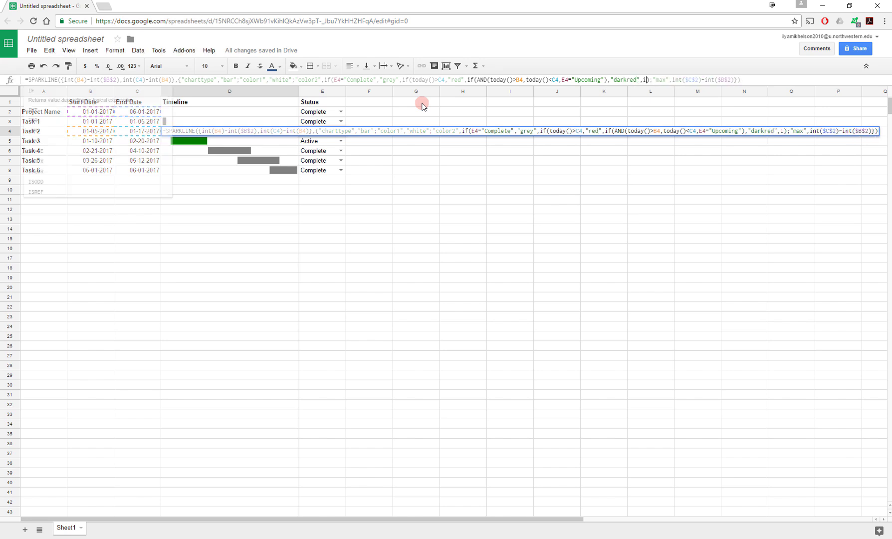
pyautogui.write('(')
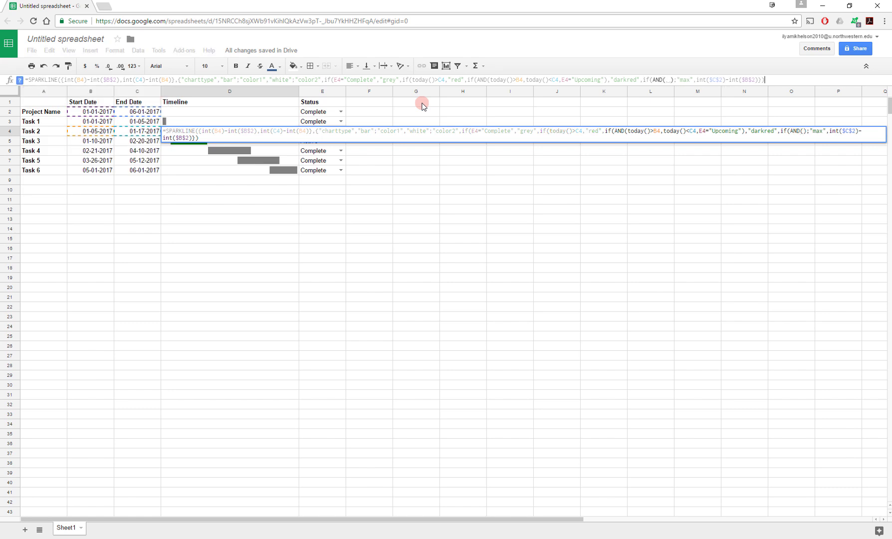
pyautogui.write('today()')
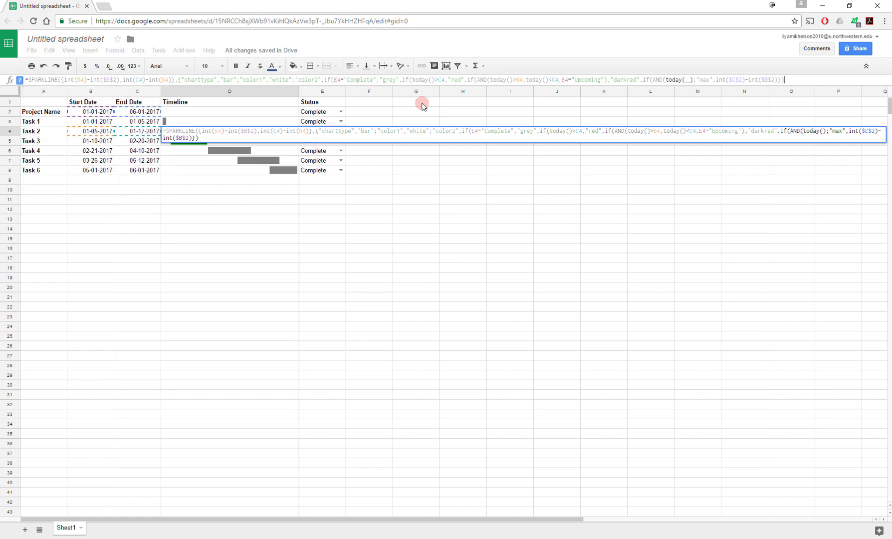
pyautogui.write('>B4')
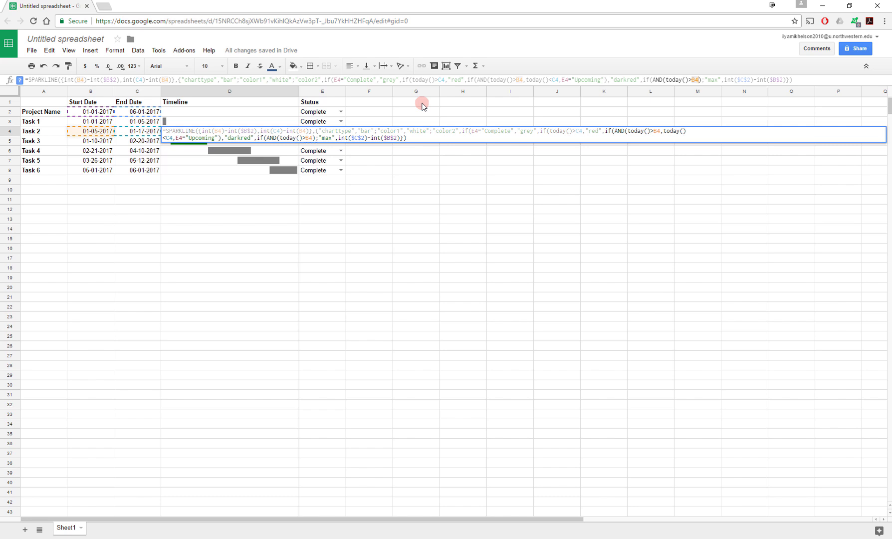
pyautogui.write(',')
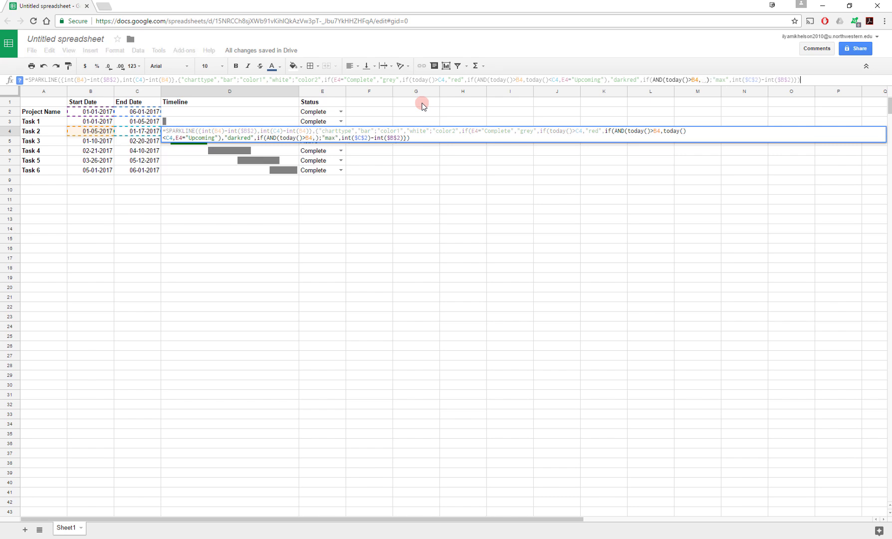
pyautogui.write('today()')
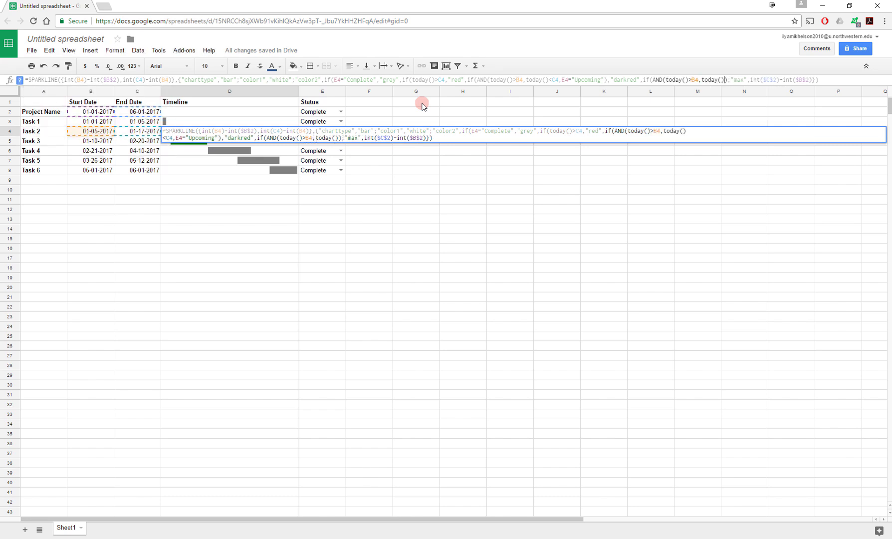
pyautogui.write('<')
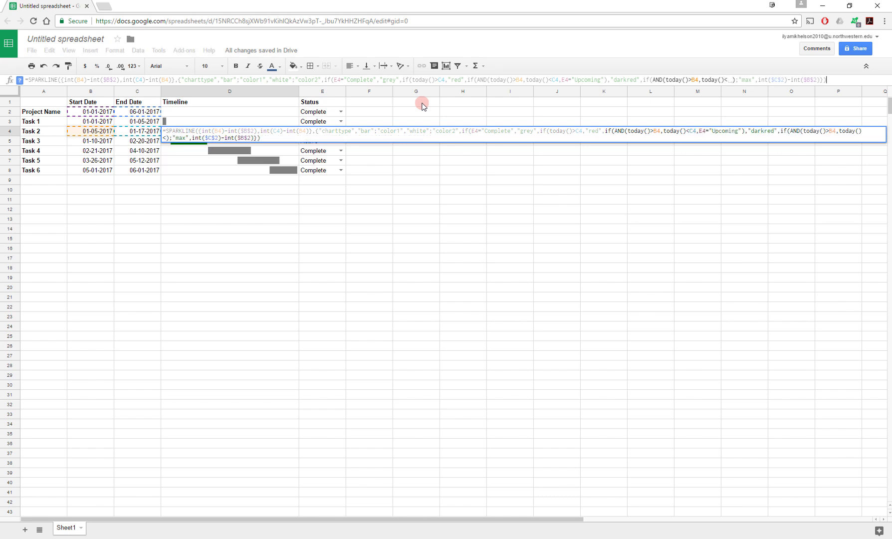
pyautogui.write('C4')
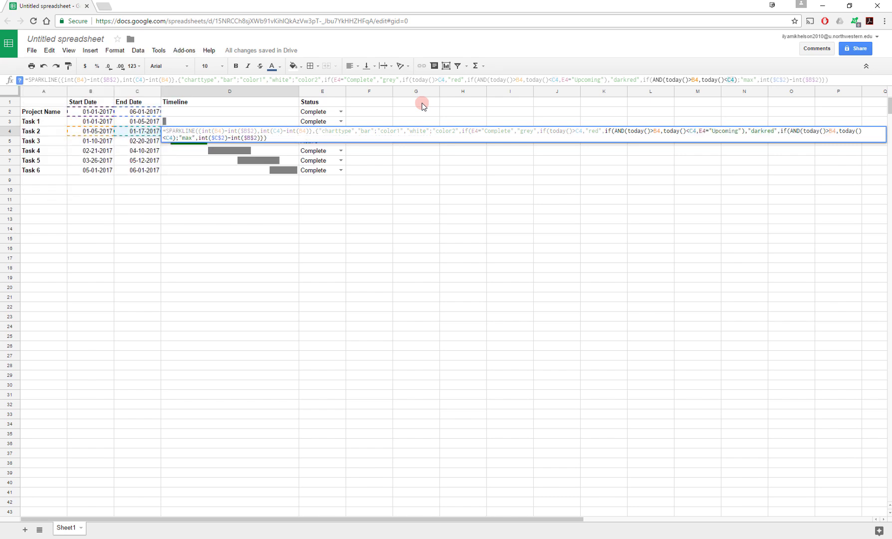
pyautogui.write('),')
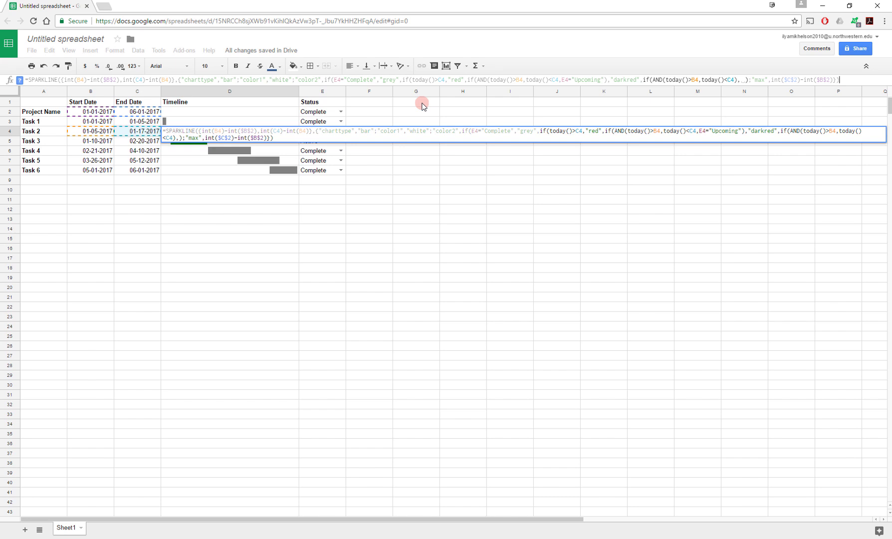
pyautogui.write('"yell')
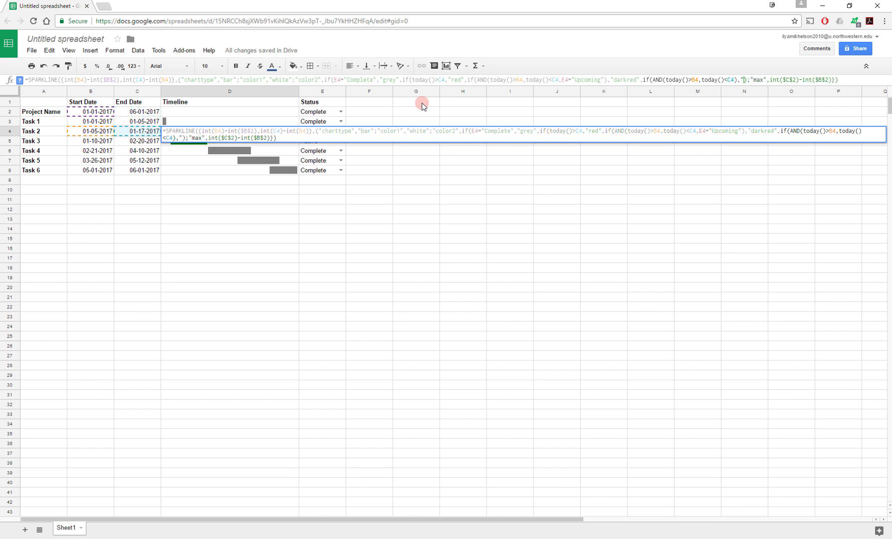
pyautogui.write('ow",')
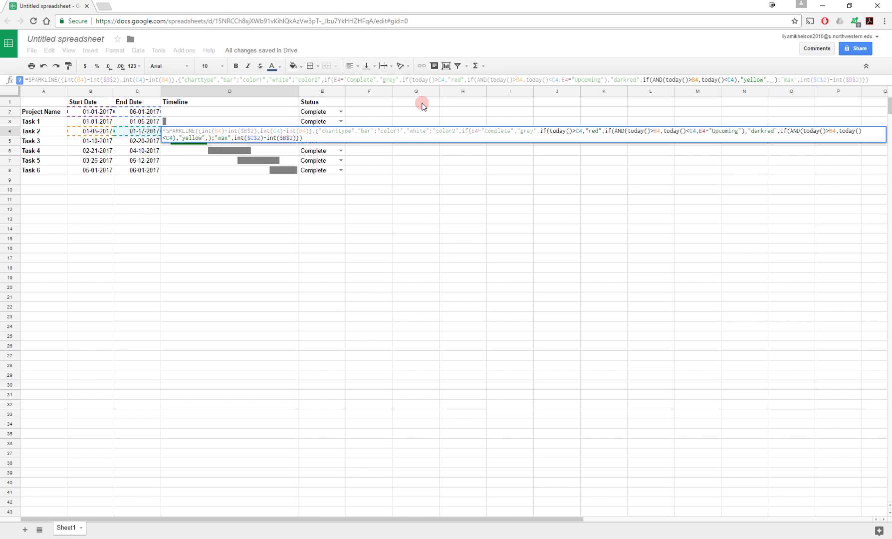
pyautogui.write('if')
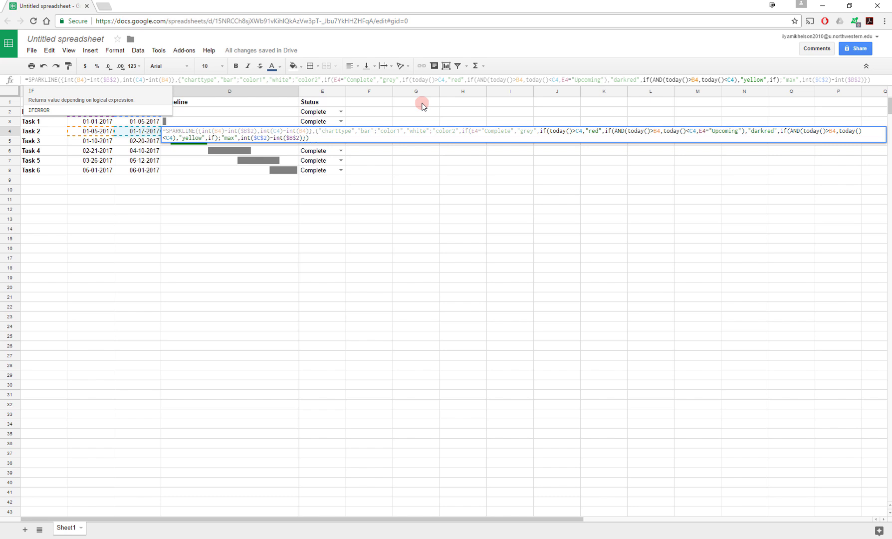
pyautogui.write('(E4')
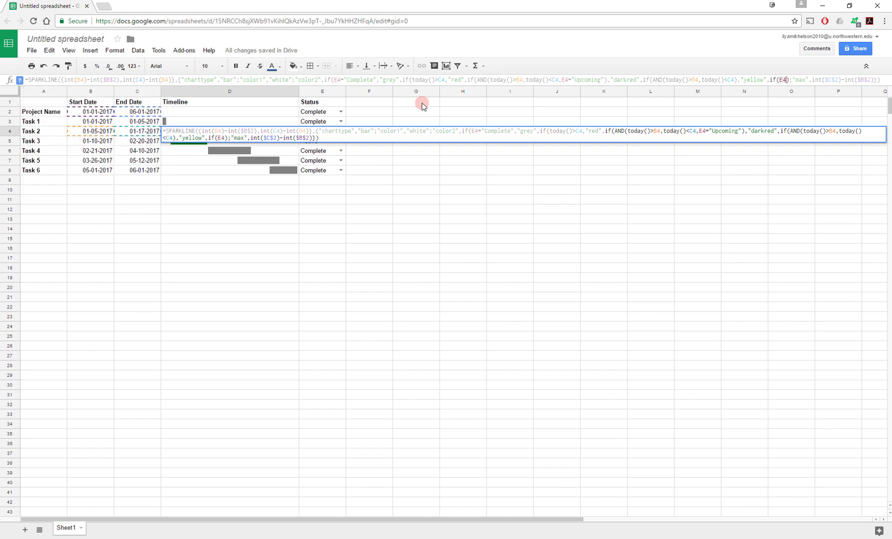
pyautogui.write('=')
pyautogui.write('"Acti')
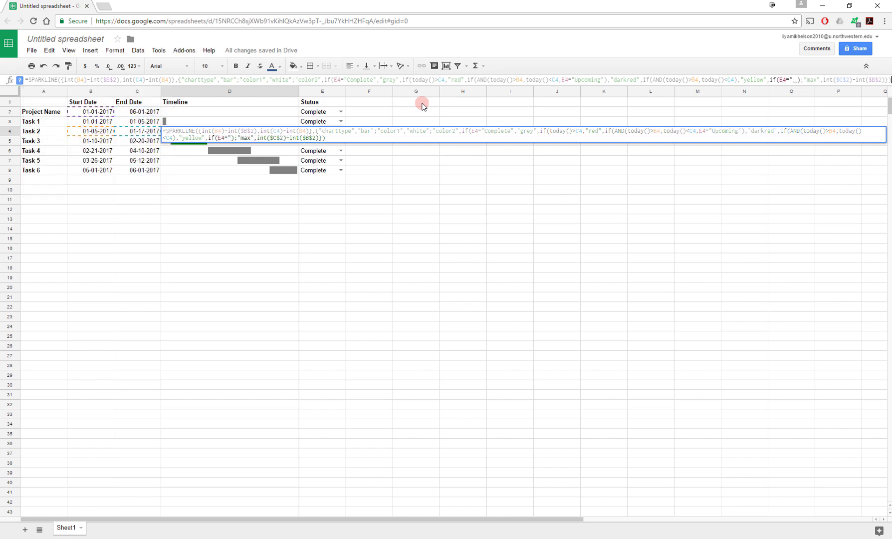
pyautogui.write('ve')
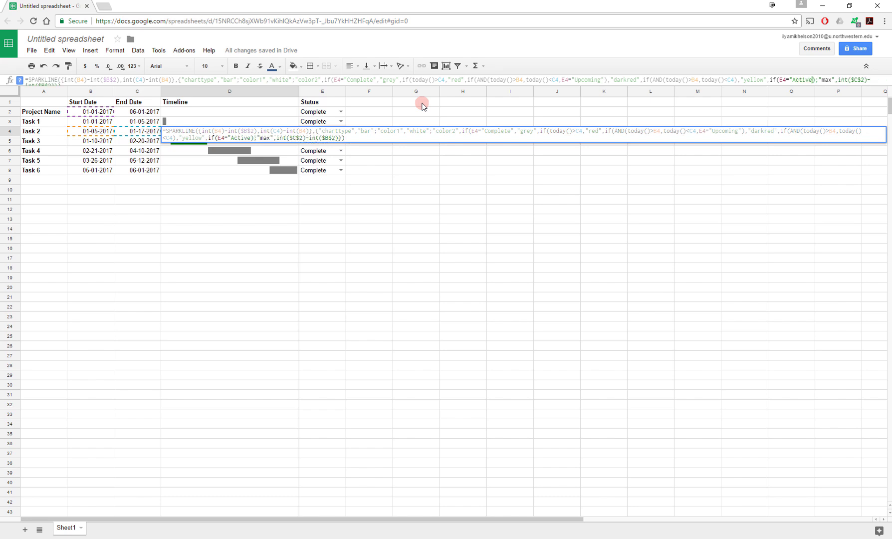
pyautogui.write('",')
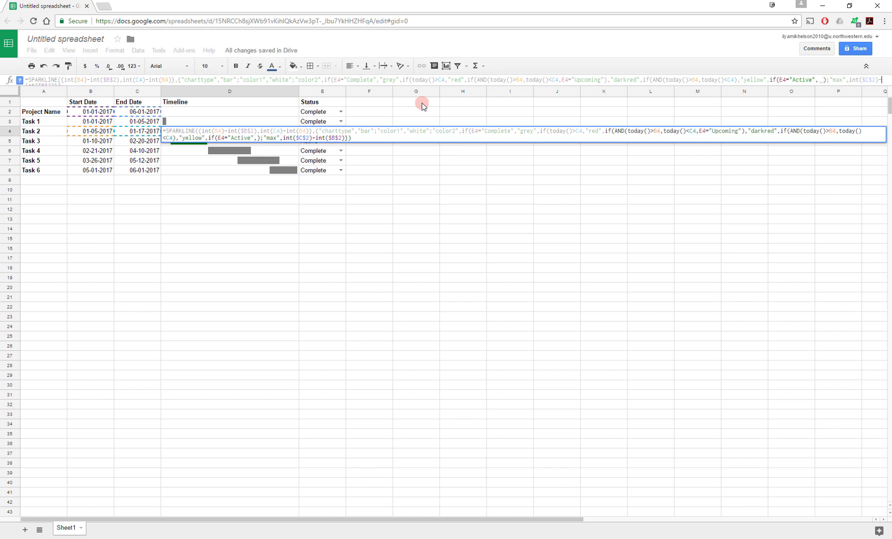
pyautogui.write('"yellow"')
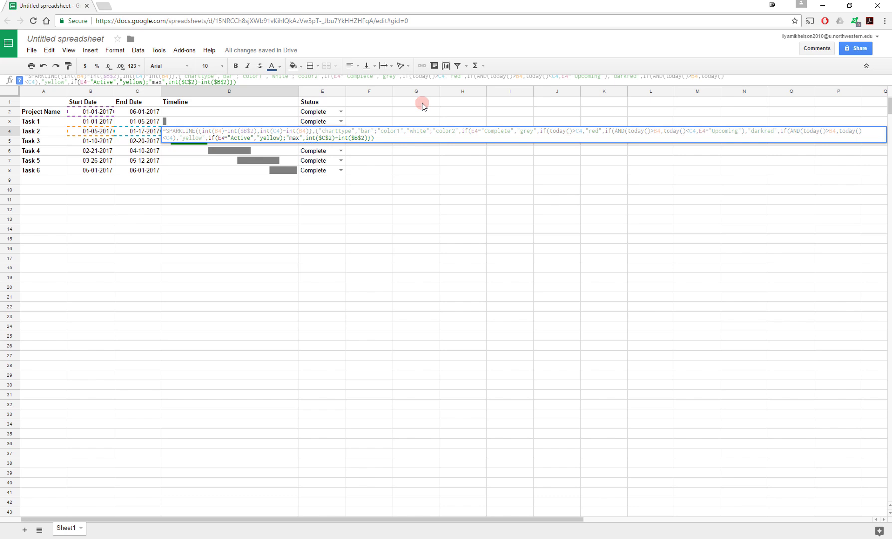
pyautogui.write(',"gree')
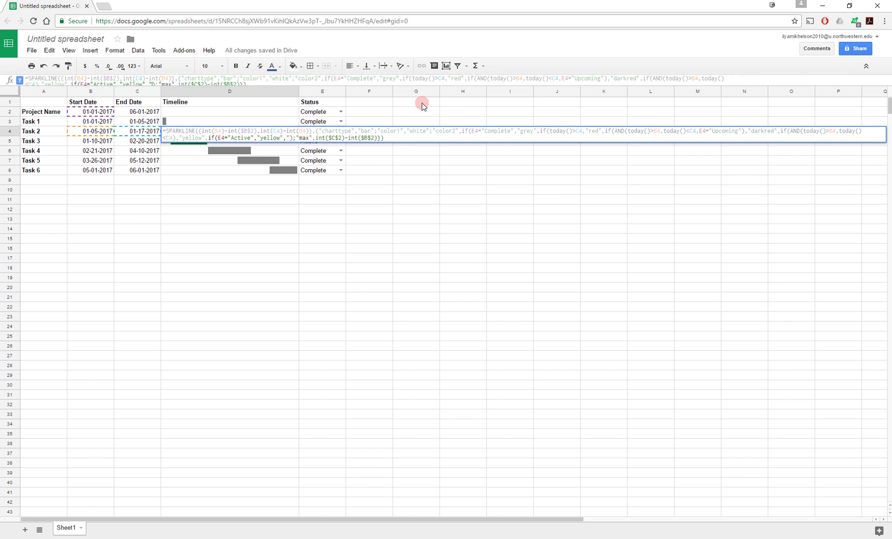
pyautogui.write('n"')
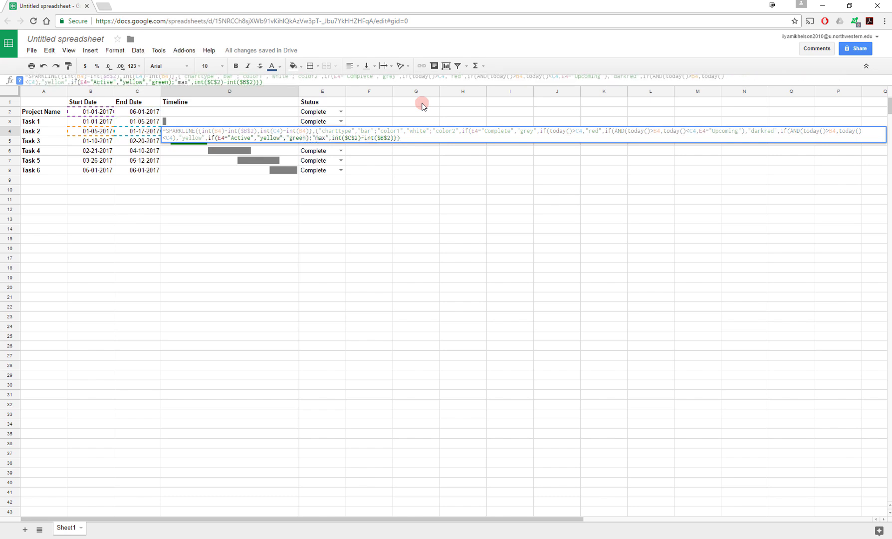
pyautogui.write(')')
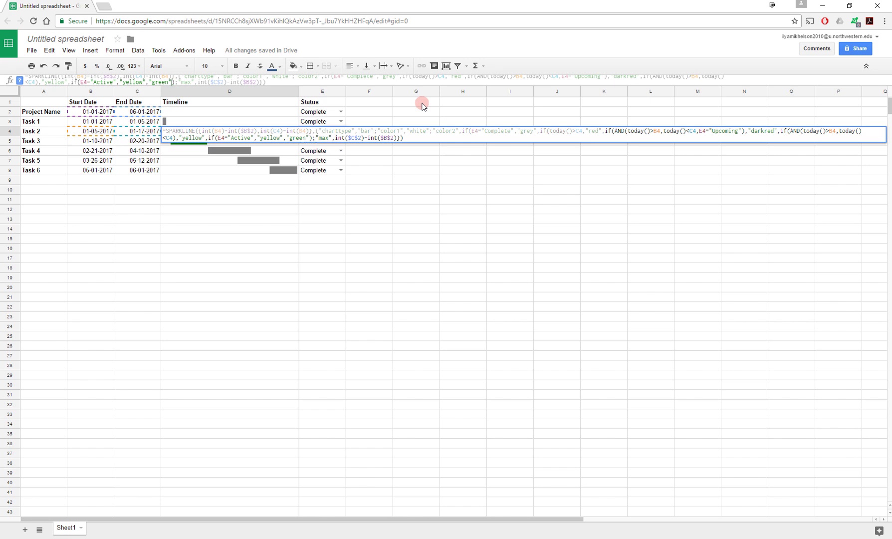
pyautogui.write('))')
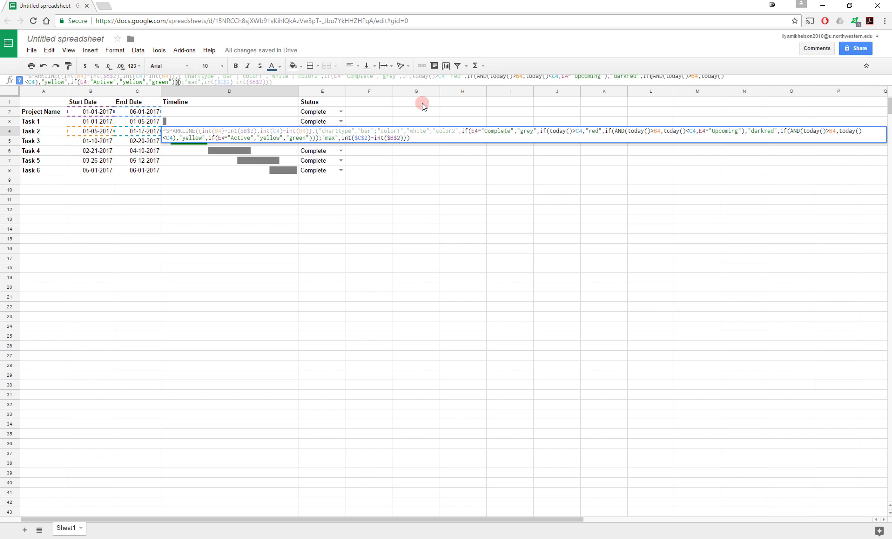
pyautogui.write('))')
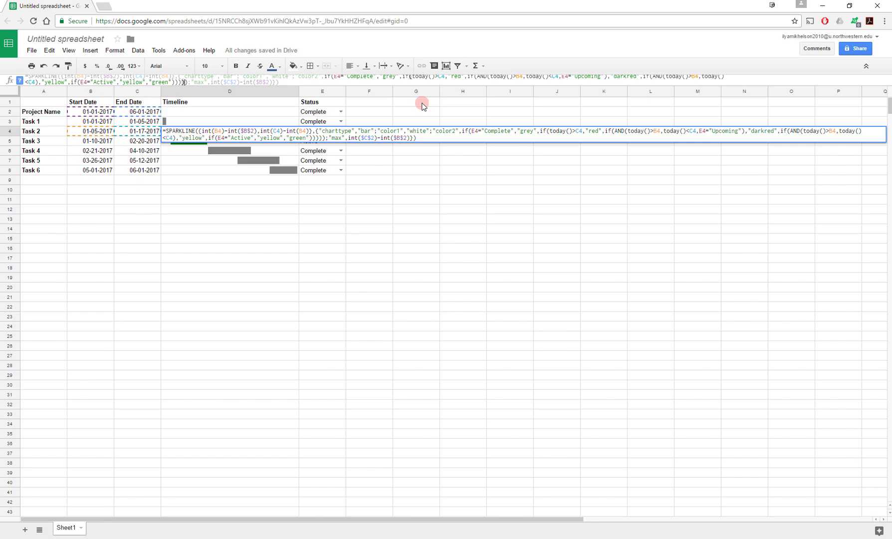
# - Commit D4's date-aware colour formula and try Task 2's status as Active
pyautogui.press('Return')
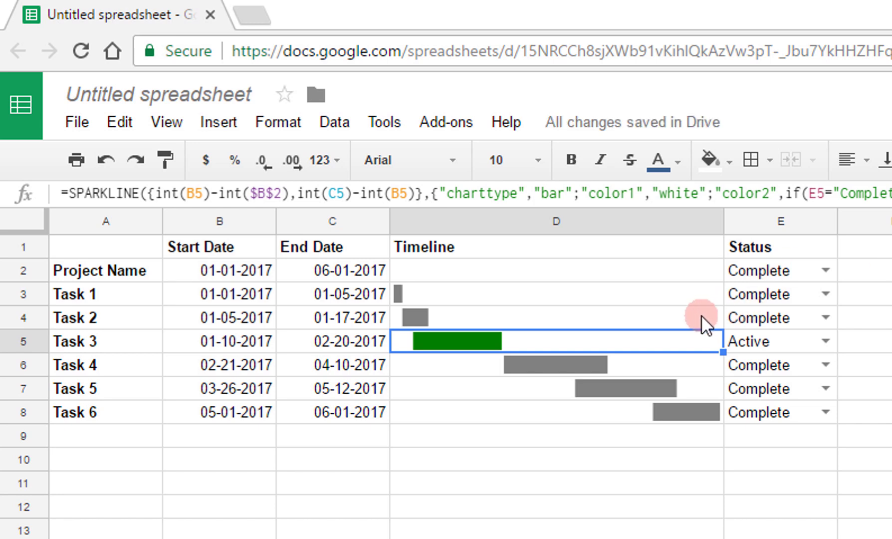
pyautogui.click(701, 316)
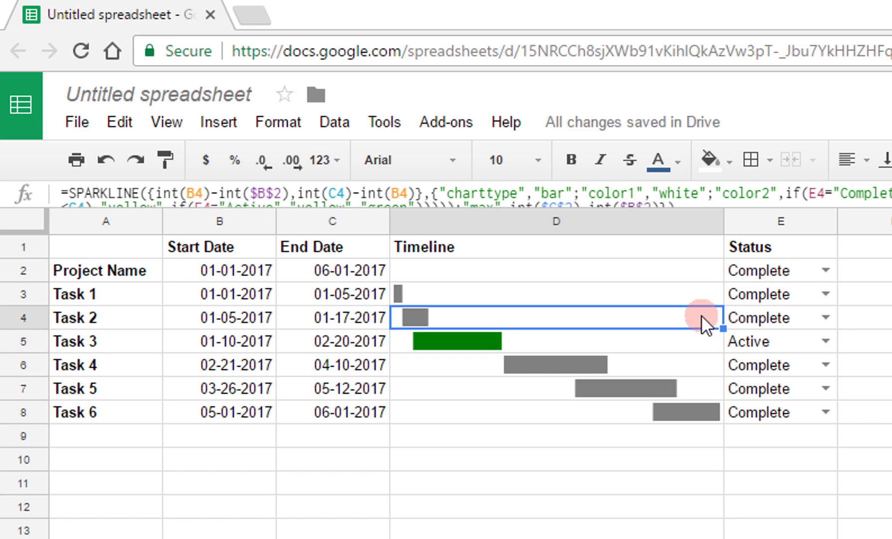
pyautogui.click(825, 318)
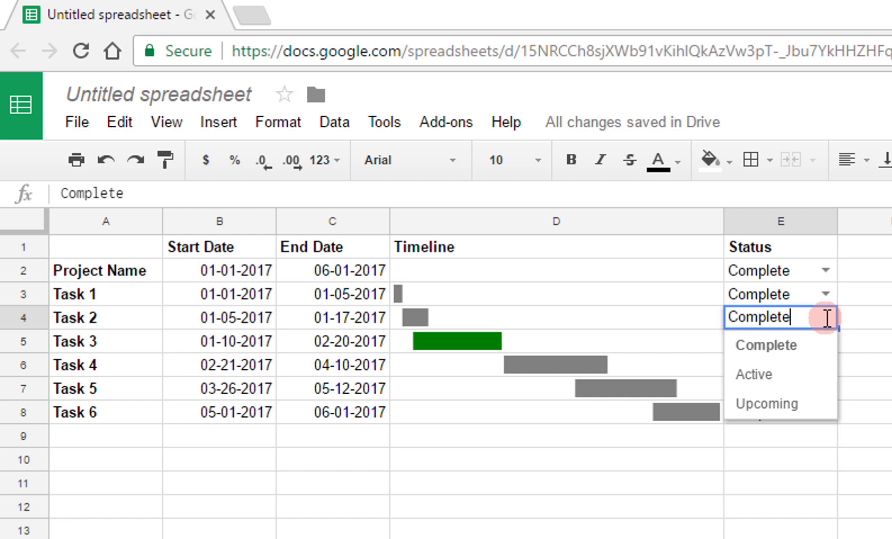
pyautogui.click(794, 373)
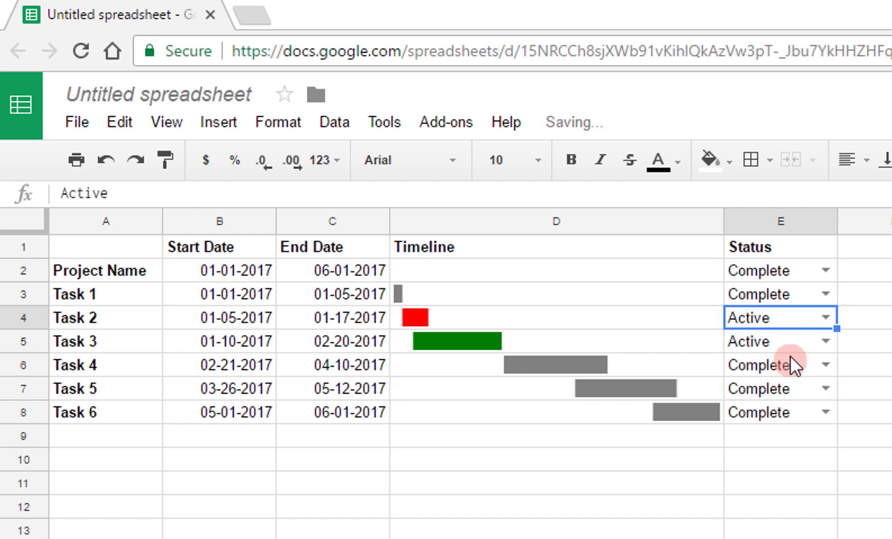
# - Try Task 2's status as Upcoming, then set it back to Complete
pyautogui.click(824, 318)
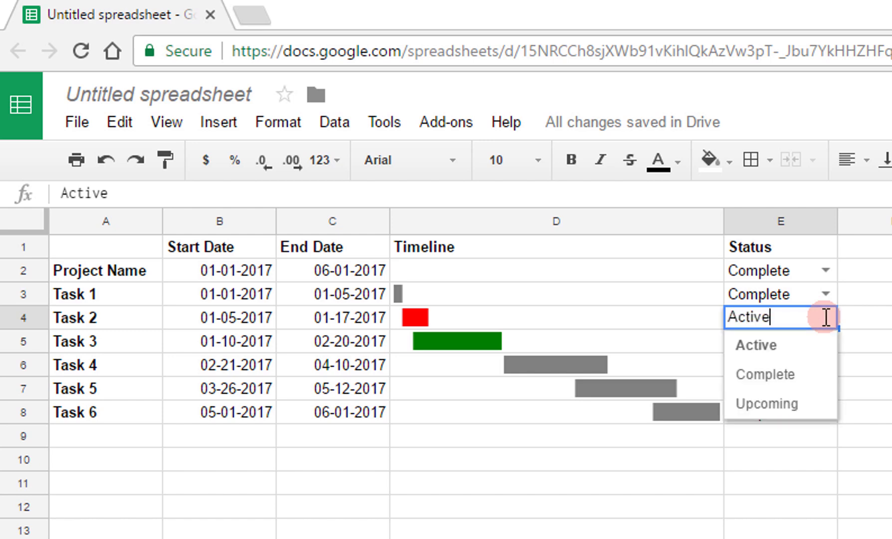
pyautogui.click(799, 402)
pyautogui.click(826, 317)
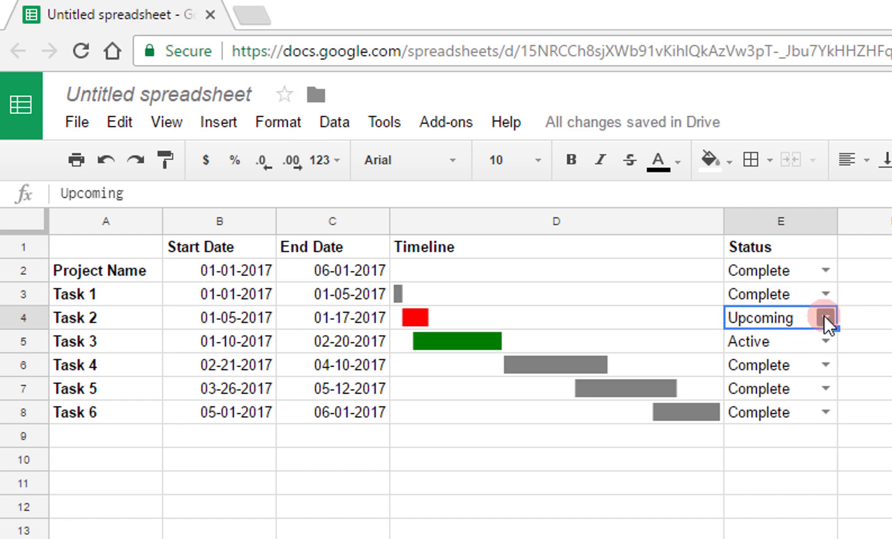
pyautogui.click(824, 317)
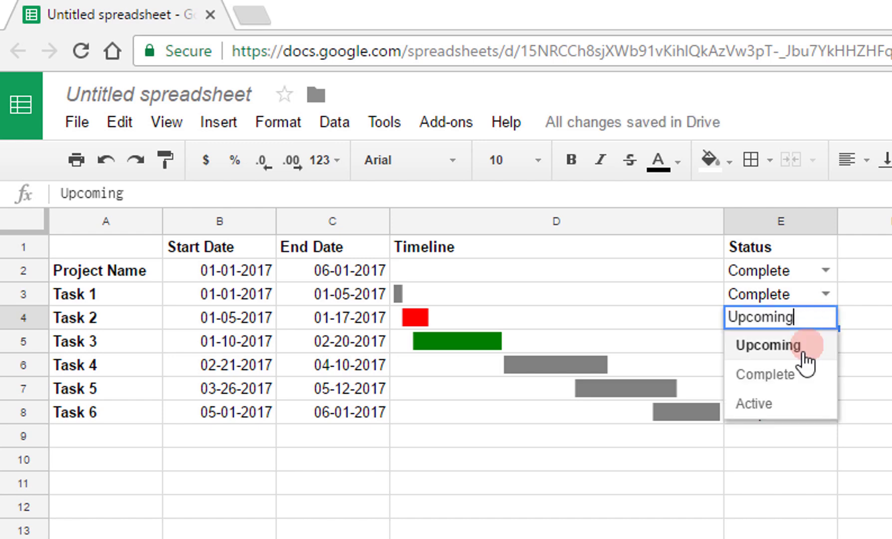
pyautogui.click(787, 378)
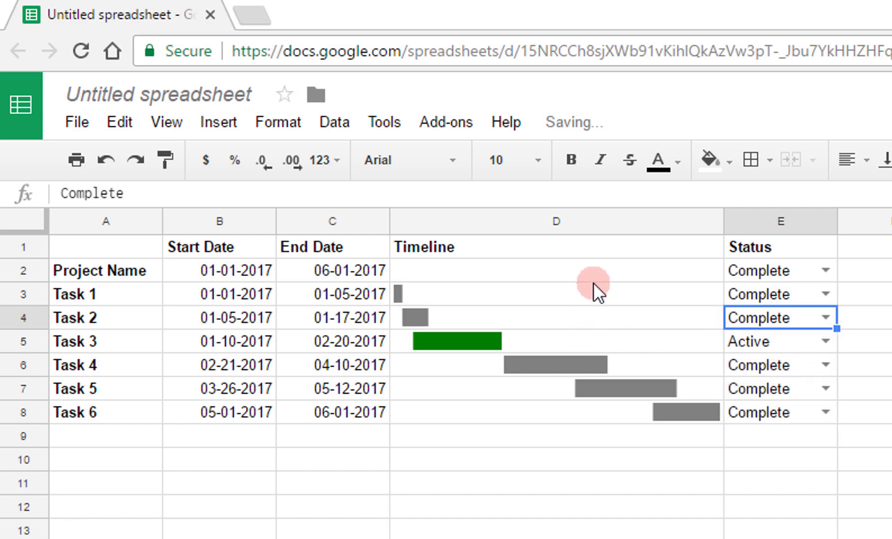
# - Copy the date-aware timeline formula from D4 down to D8
pyautogui.click(683, 319)
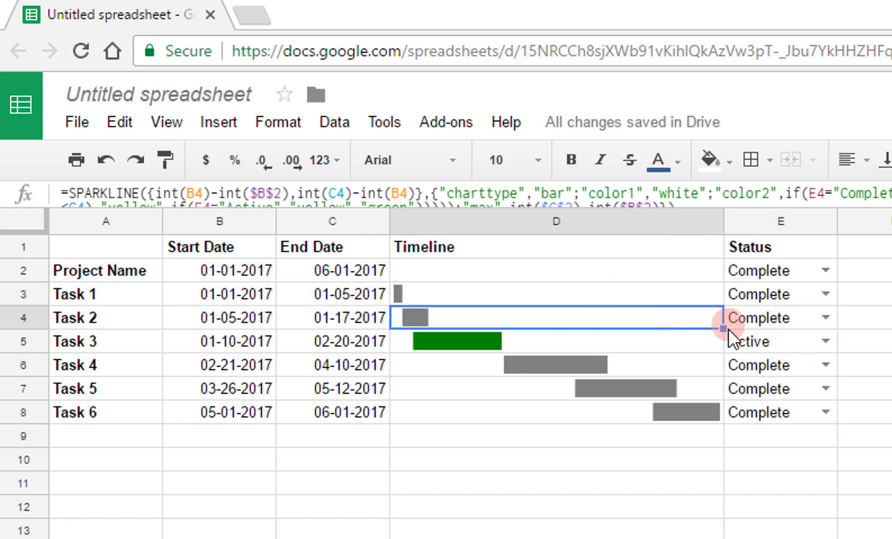
pyautogui.moveTo(724, 329)
pyautogui.mouseDown()
pyautogui.moveTo(721, 303)
pyautogui.moveTo(711, 414)
pyautogui.mouseUp()
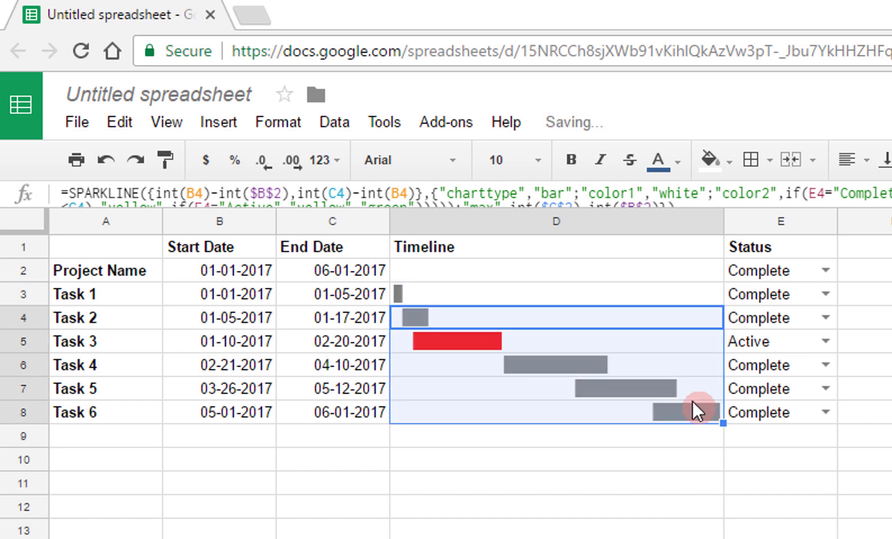
pyautogui.click(639, 343)
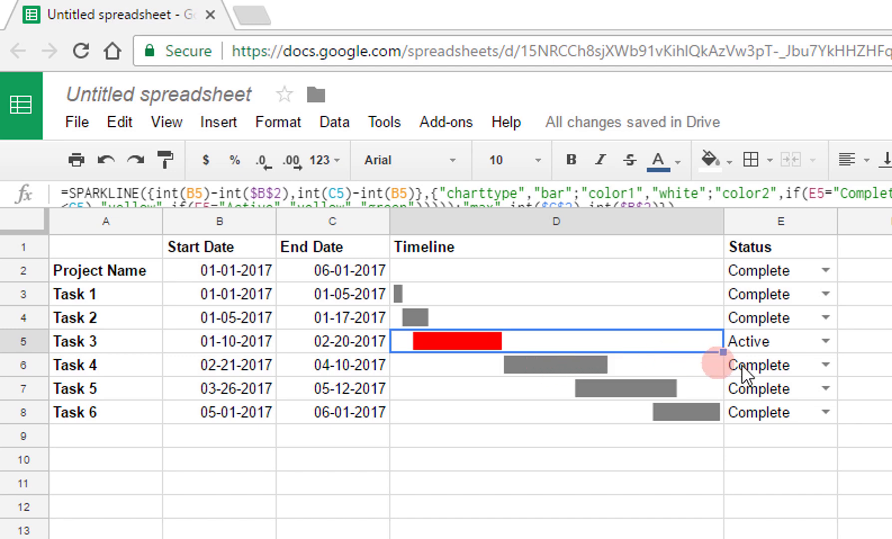
# - Set Task 4's status to Active and Tasks 5 and 6 to Upcoming
pyautogui.click(814, 365)
pyautogui.click(787, 423)
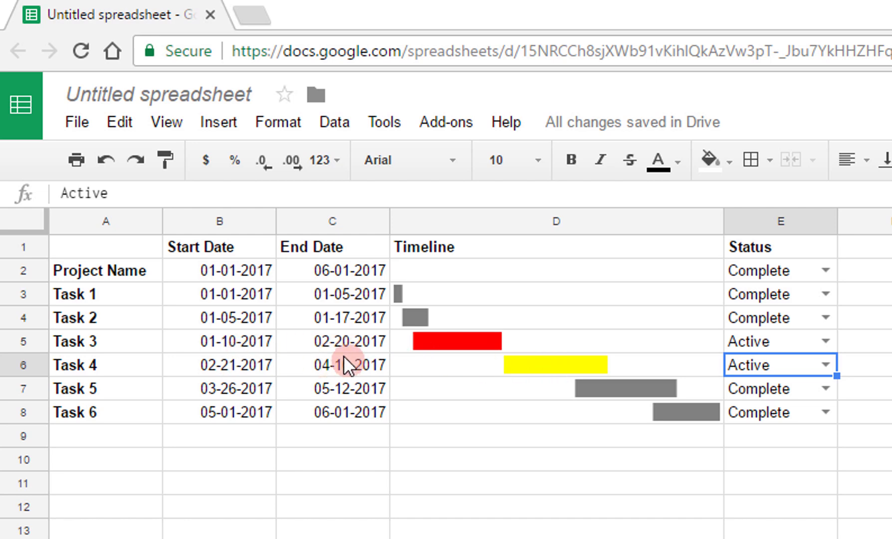
pyautogui.click(825, 389)
pyautogui.click(791, 478)
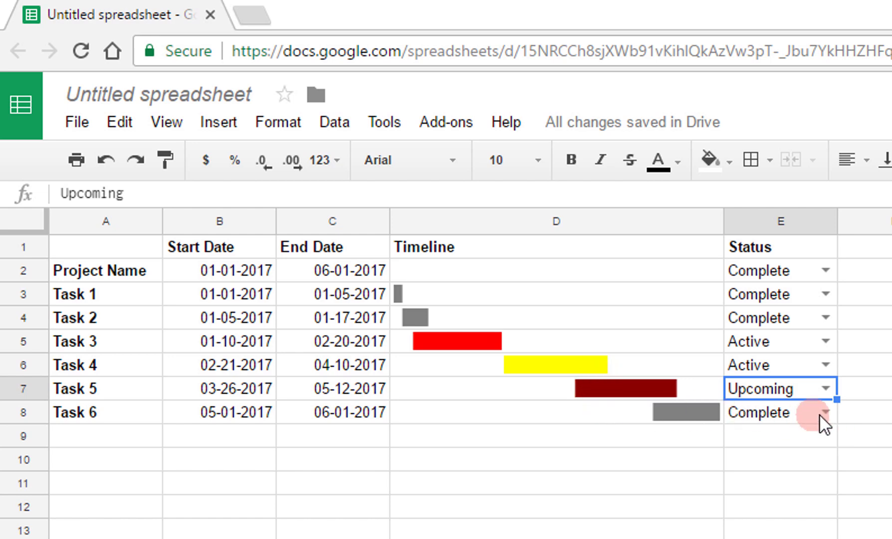
pyautogui.click(786, 498)
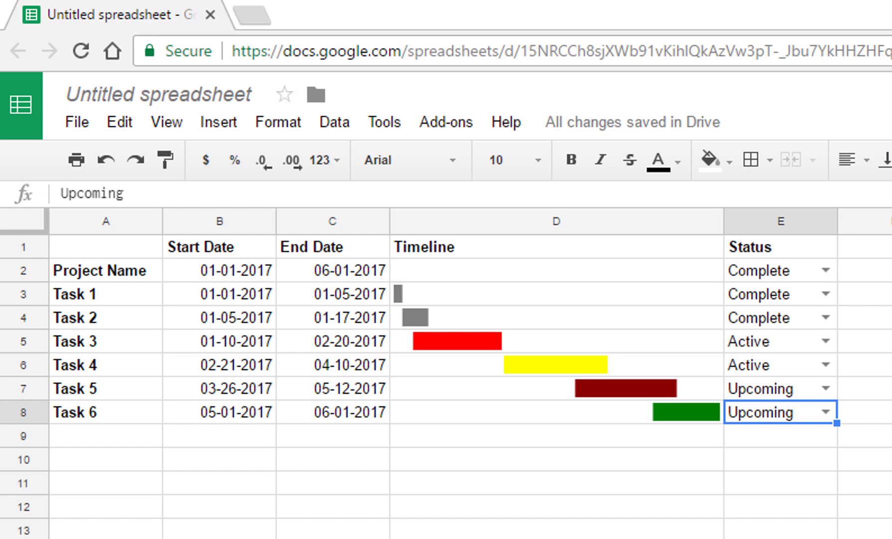
# - Enter a bold "Burndown" label in cell C9
pyautogui.click(358, 439)
pyautogui.write('Burndown')
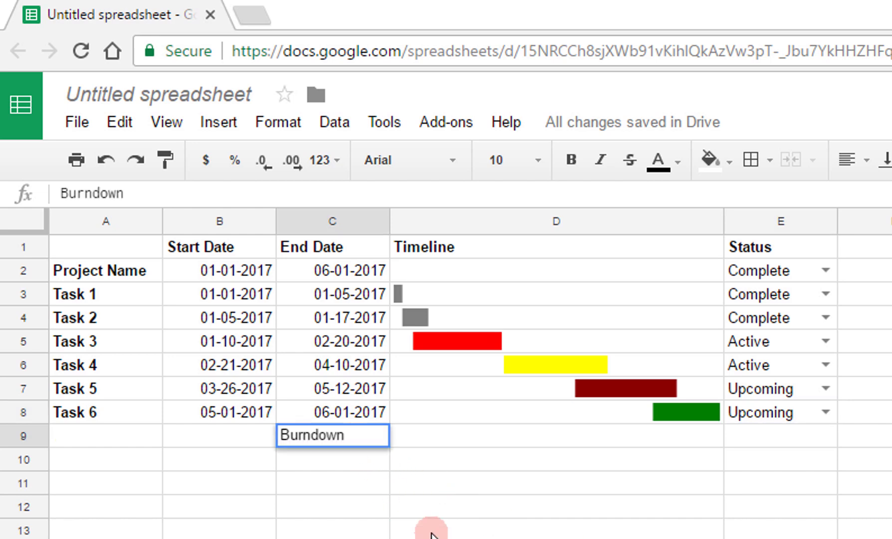
pyautogui.press('Return')
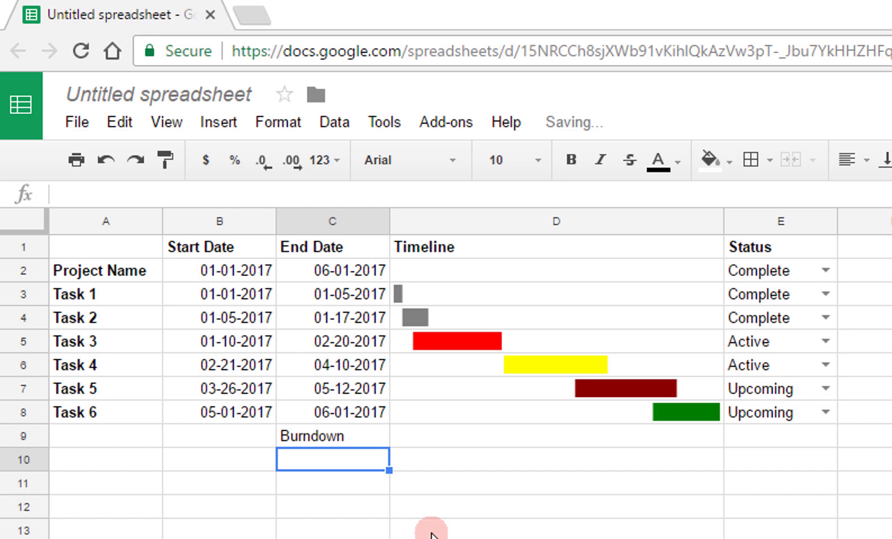
pyautogui.click(350, 434)
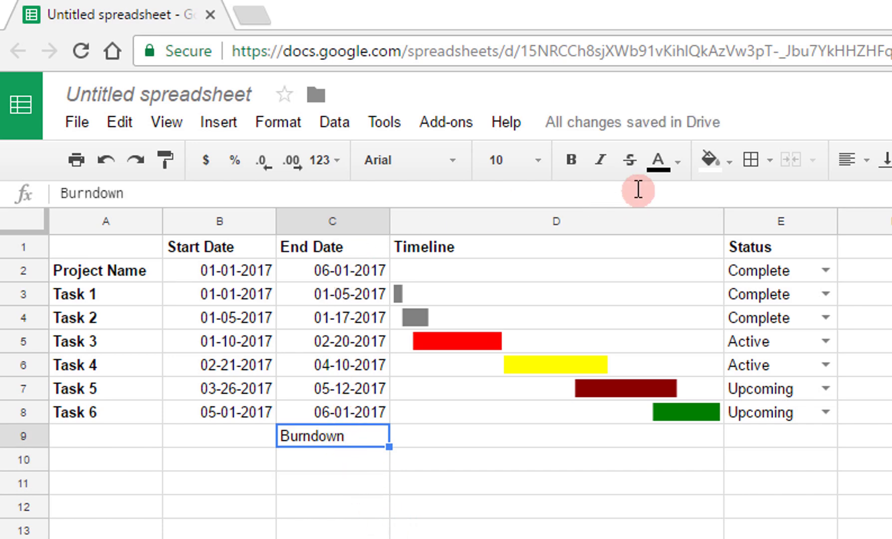
pyautogui.click(571, 160)
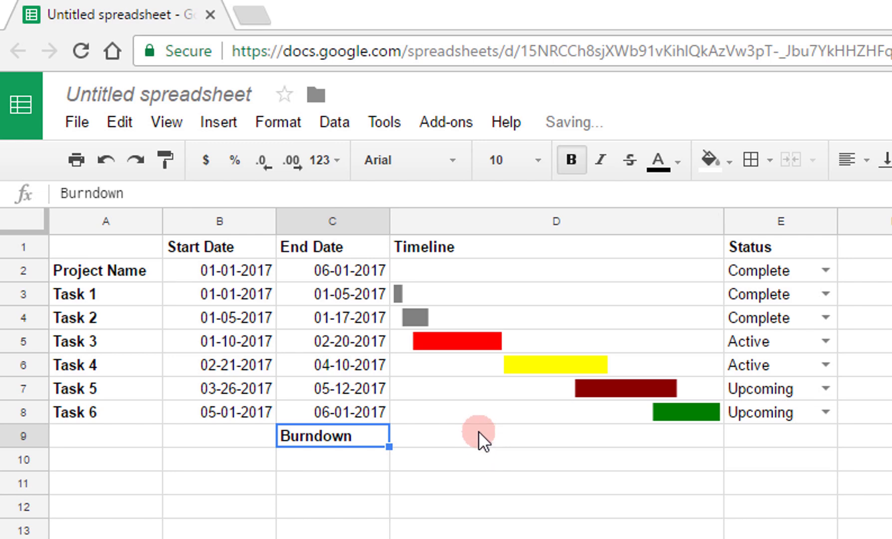
# - Put a black bar SPARKLINE of days elapsed, max int(C2)-int(B2), in D9
pyautogui.click(479, 430)
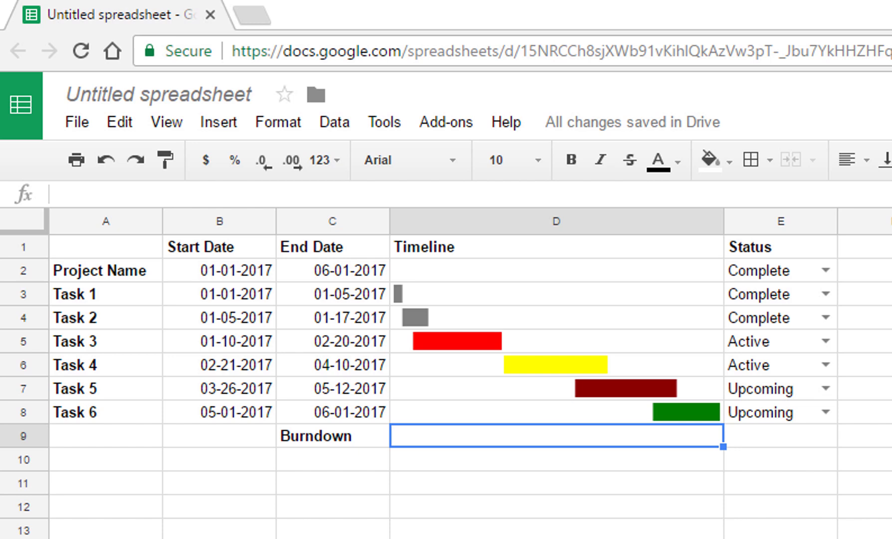
pyautogui.click(488, 439)
pyautogui.click(472, 193)
pyautogui.write('=SPARK')
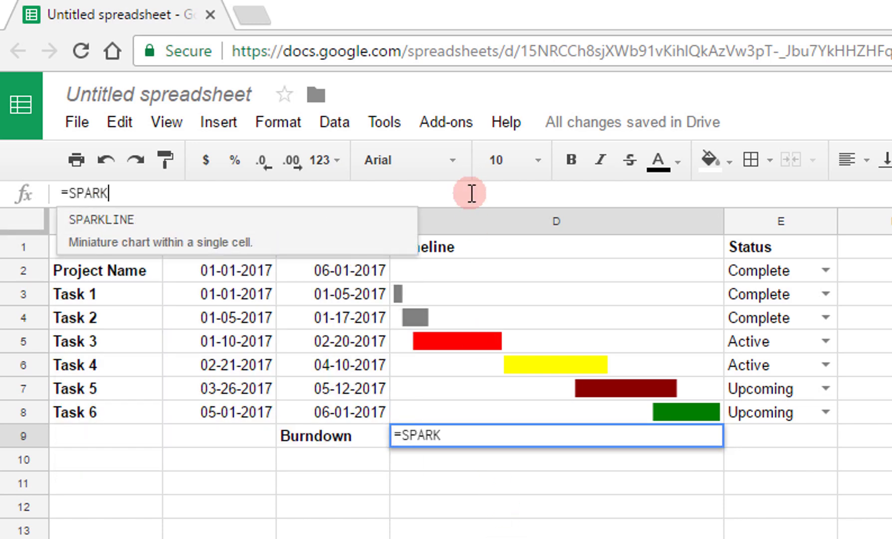
pyautogui.write('LINE(')
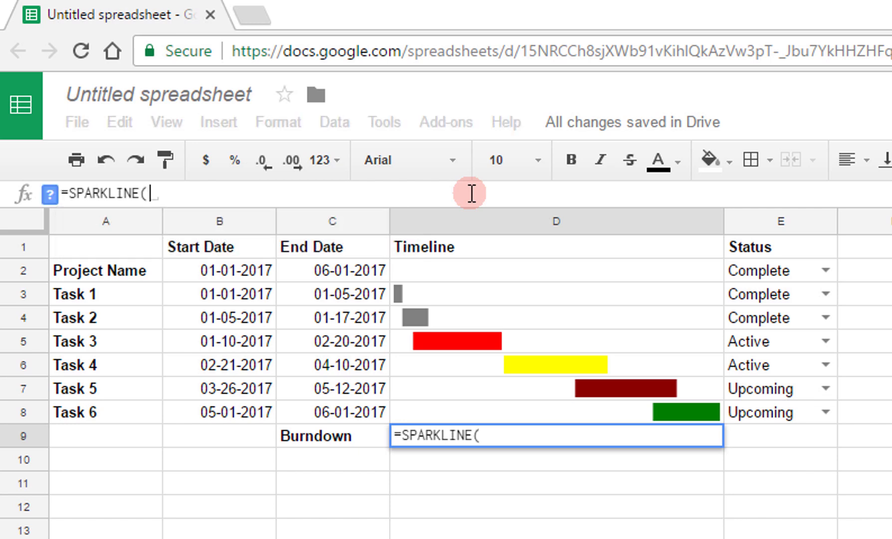
pyautogui.write('int')
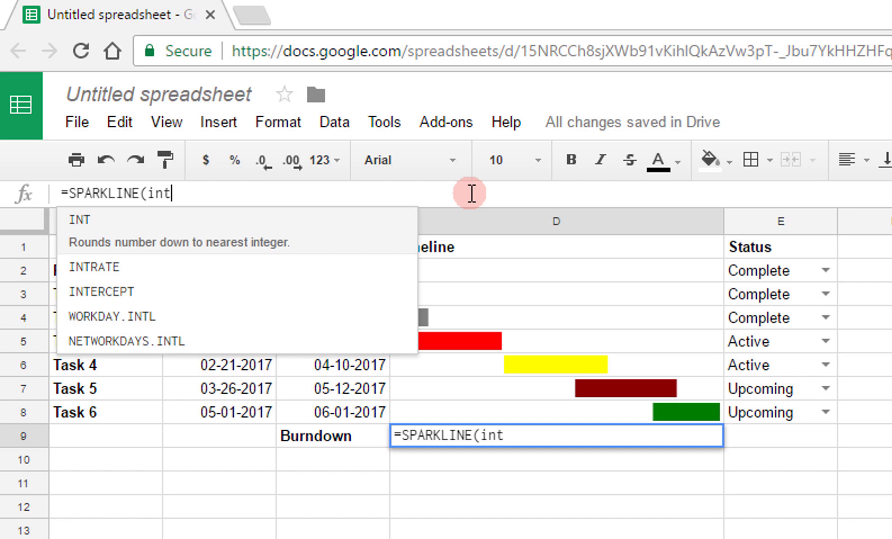
pyautogui.write('(today')
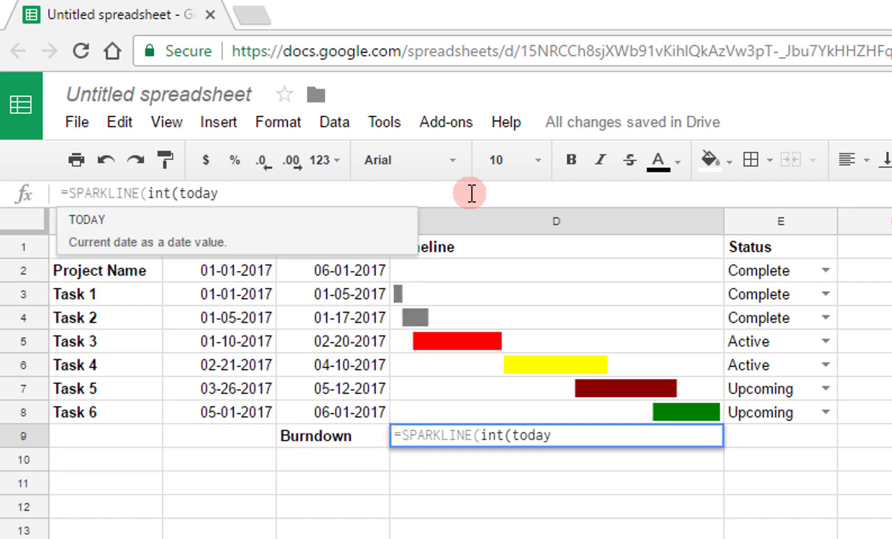
pyautogui.write('())-int(')
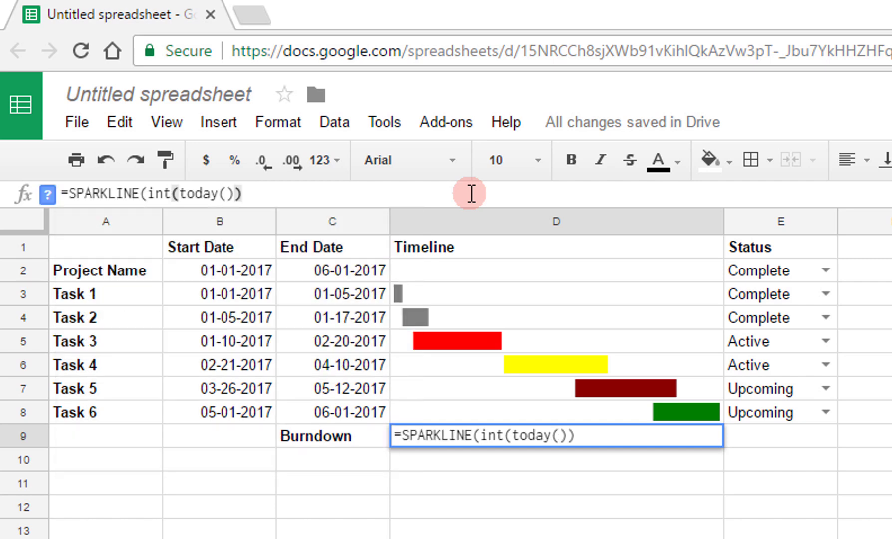
pyautogui.write('B2)')
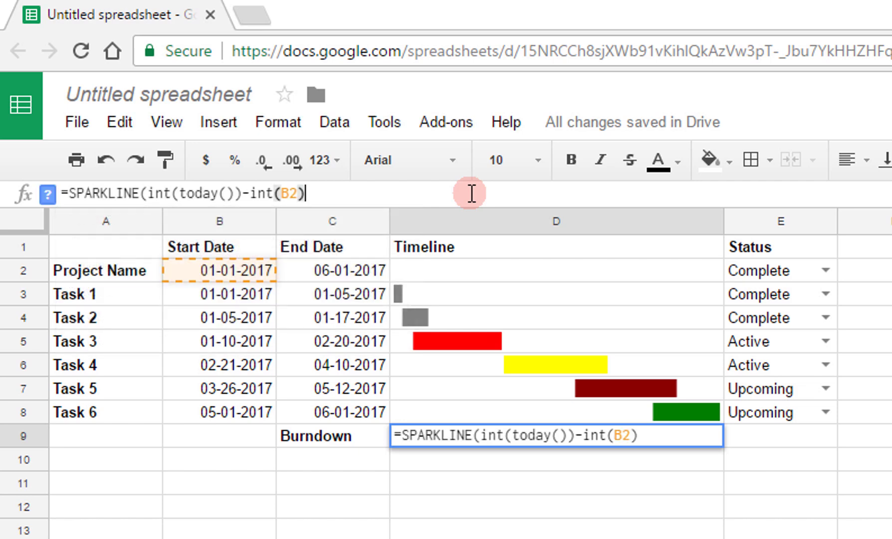
pyautogui.write(',{')
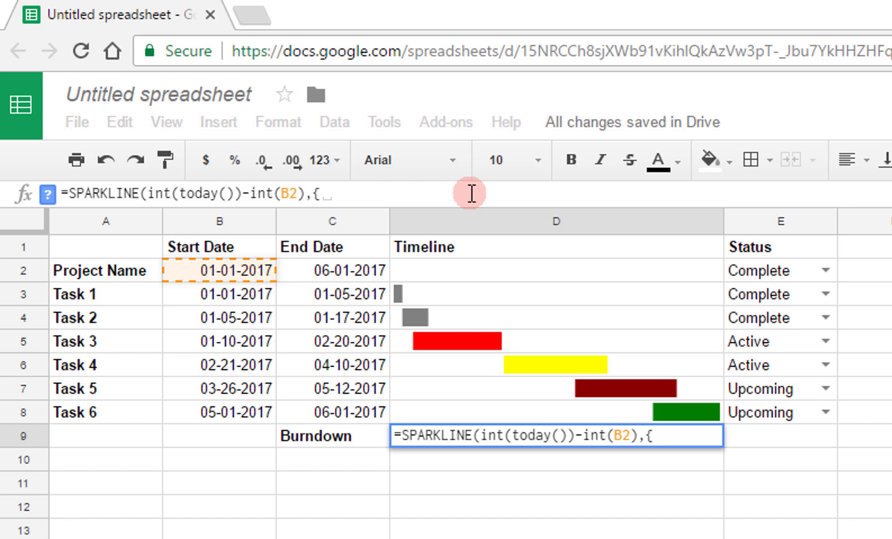
pyautogui.write('"charttype"')
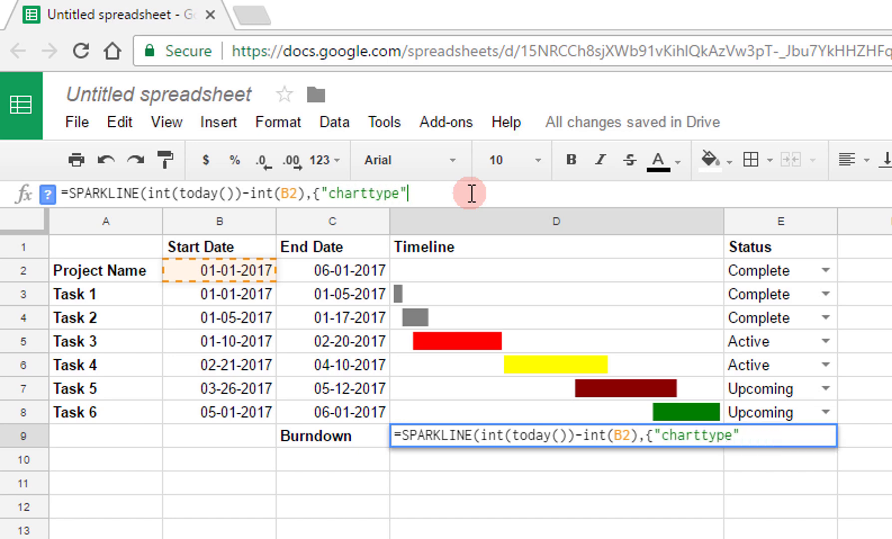
pyautogui.write(',"bar')
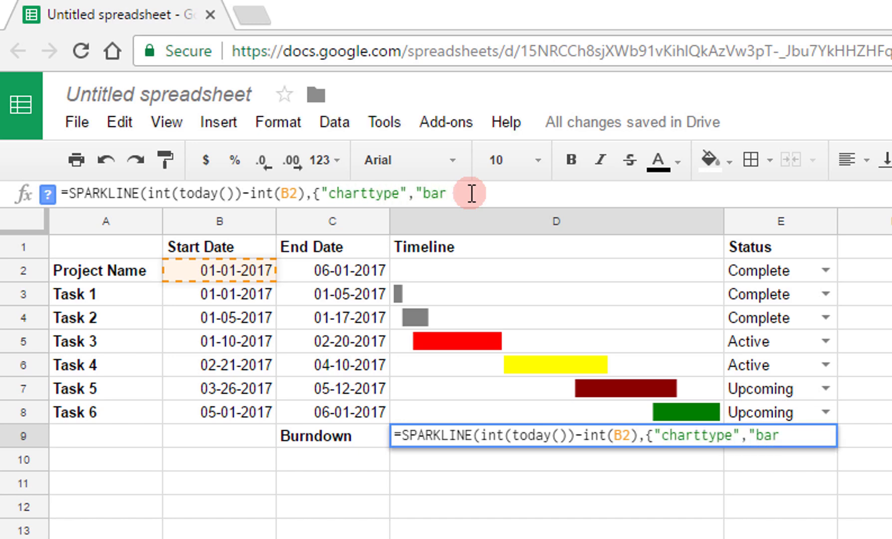
pyautogui.write('";"color1')
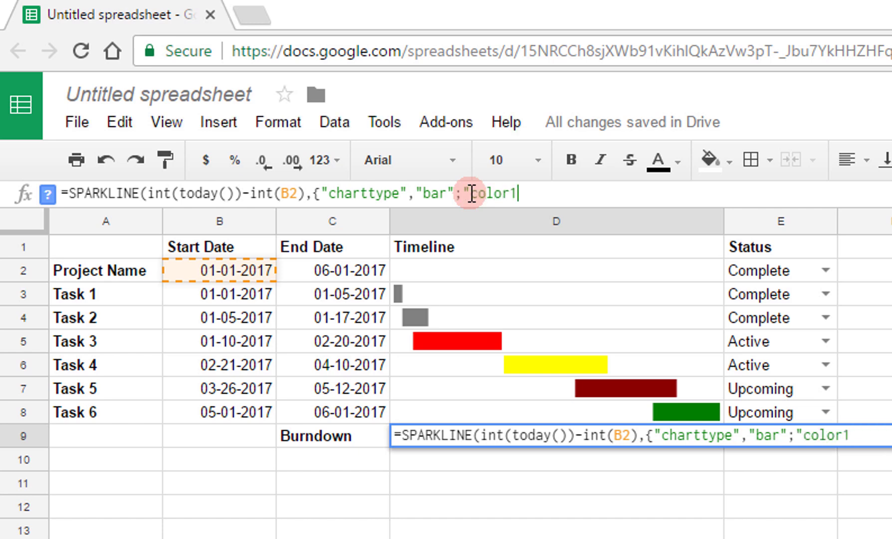
pyautogui.write('","black"')
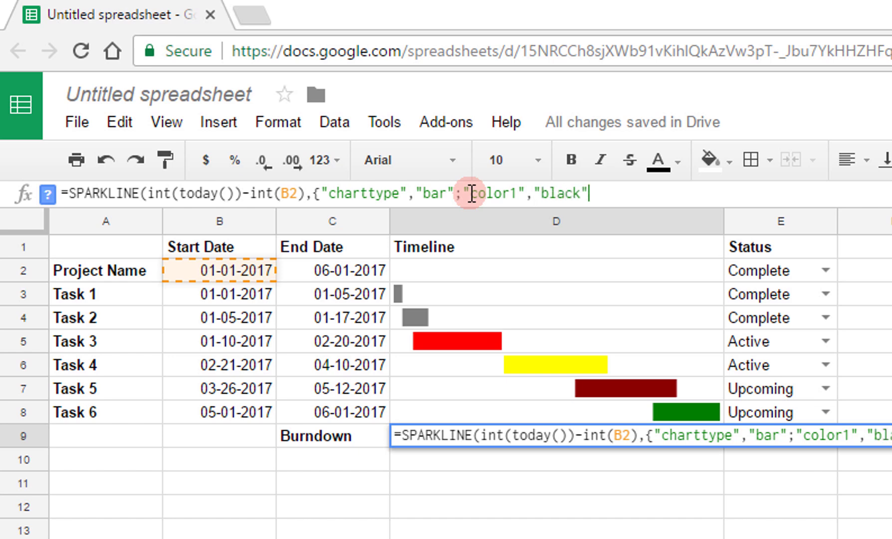
pyautogui.write(';')
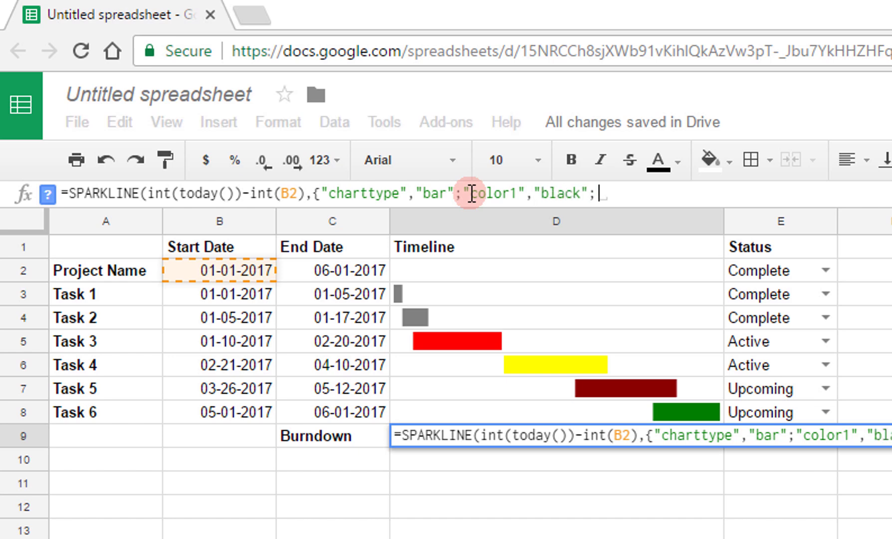
pyautogui.write('"max"')
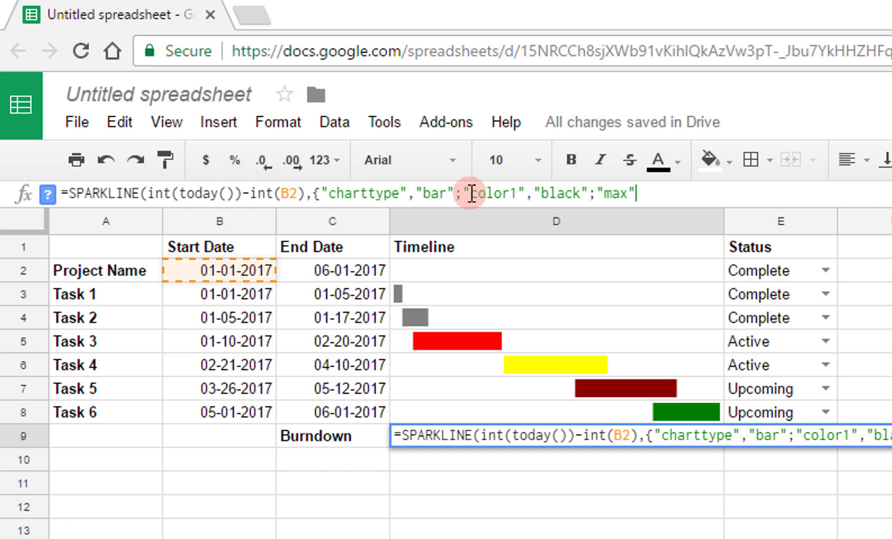
pyautogui.write(',')
pyautogui.write('int(')
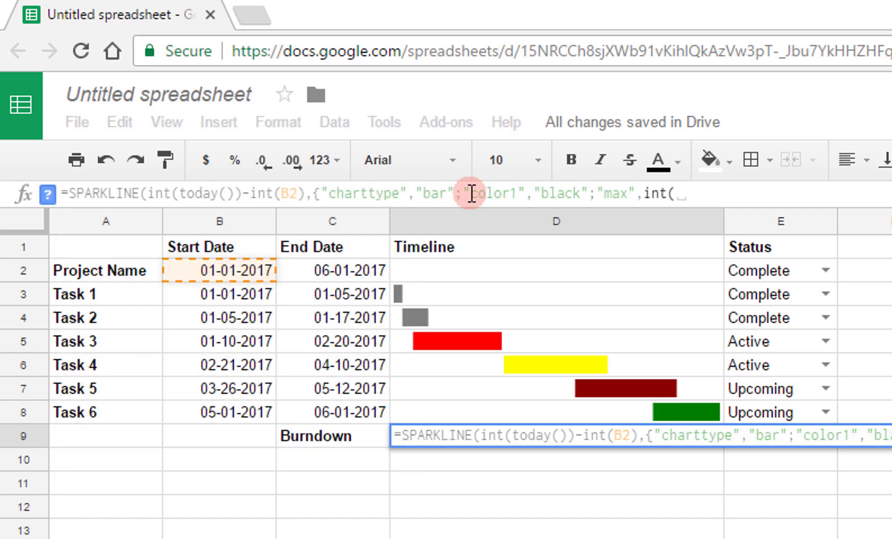
pyautogui.write('C2)-int')
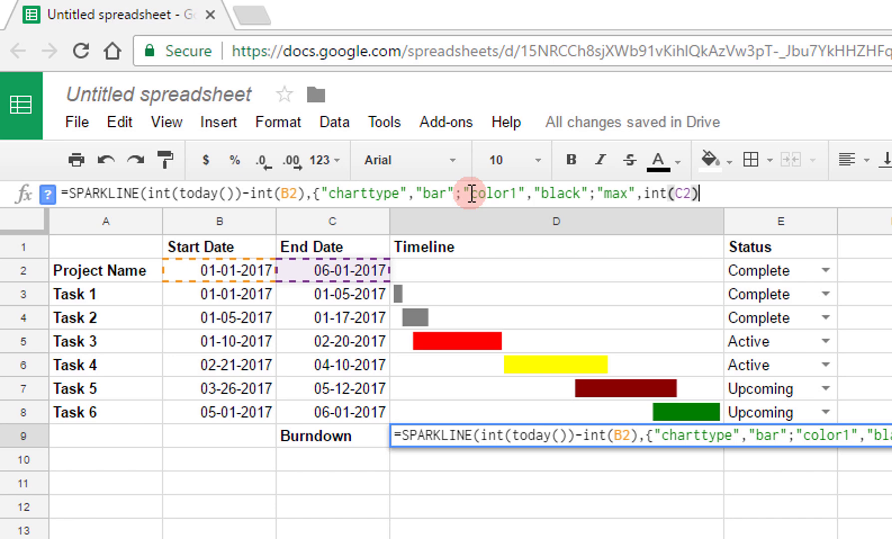
pyautogui.write('(B2)')
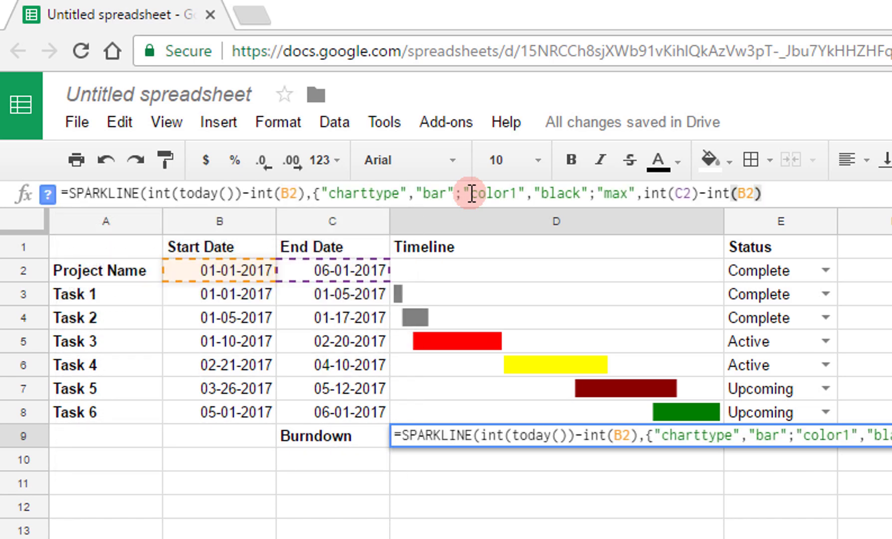
pyautogui.write('})')
pyautogui.press('Return')
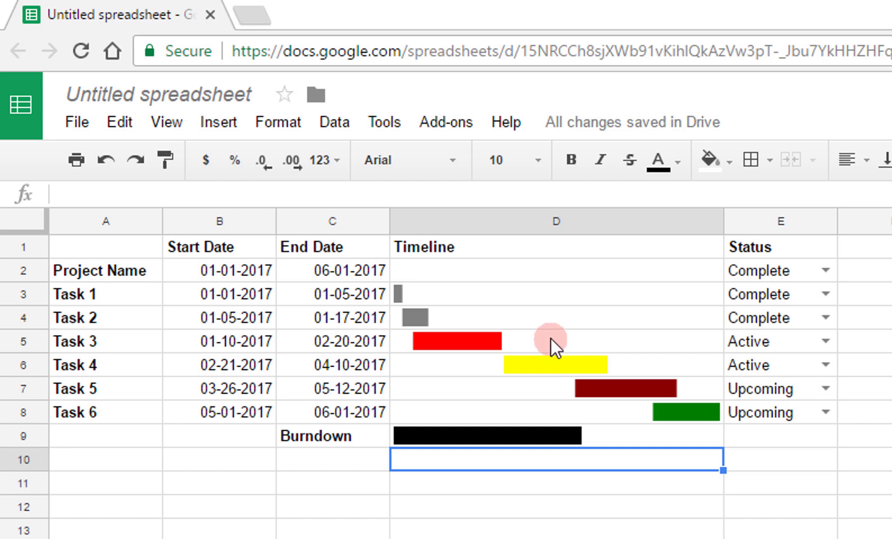
# - Enter =SPARKLINE() in cell D2, leaving it showing #N/A for now
pyautogui.click(483, 271)
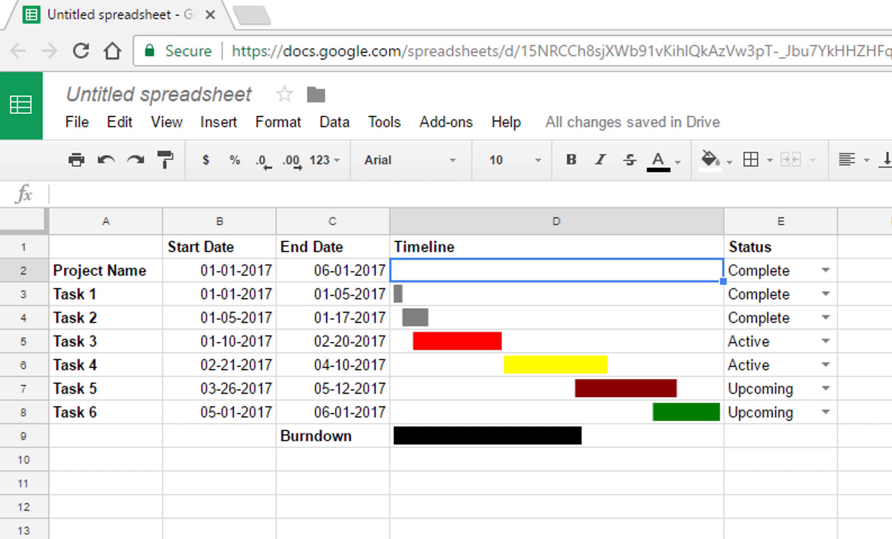
pyautogui.click(404, 192)
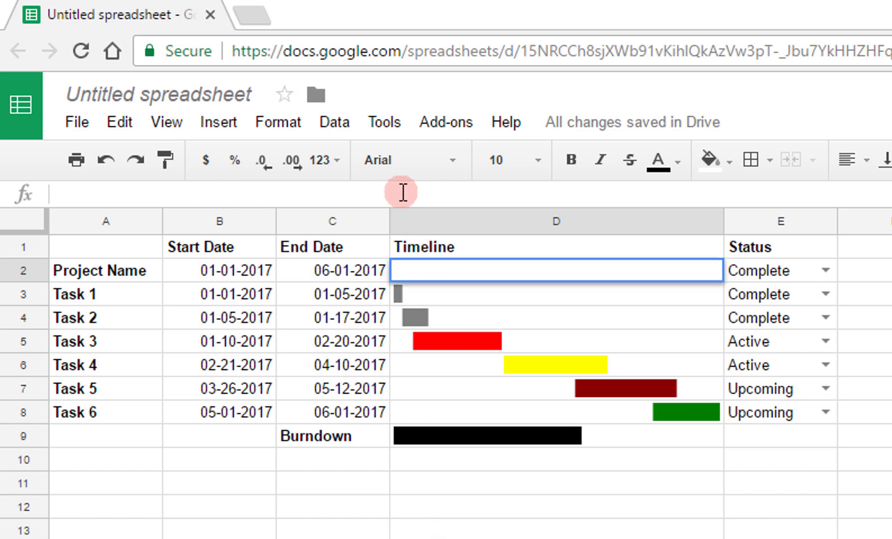
pyautogui.write('=SPARKLINE')
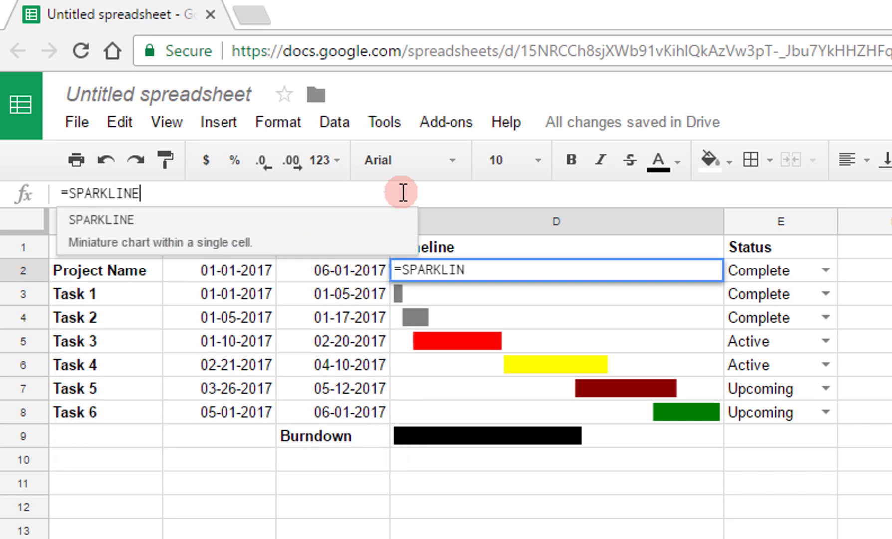
pyautogui.write('(')
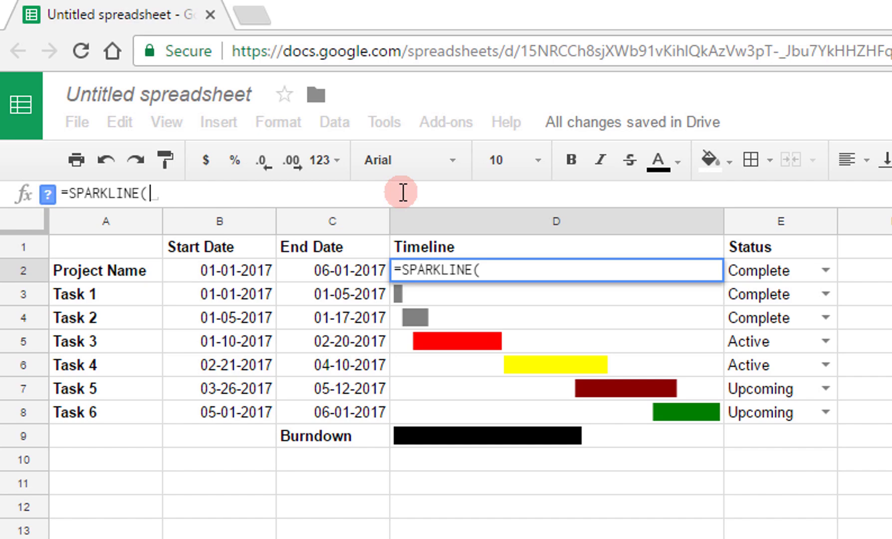
pyautogui.write(')')
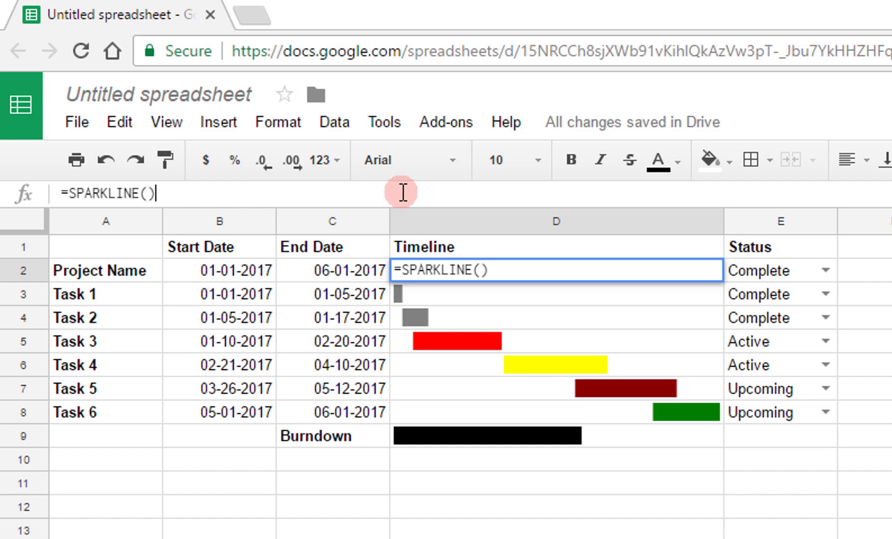
pyautogui.press('Return')
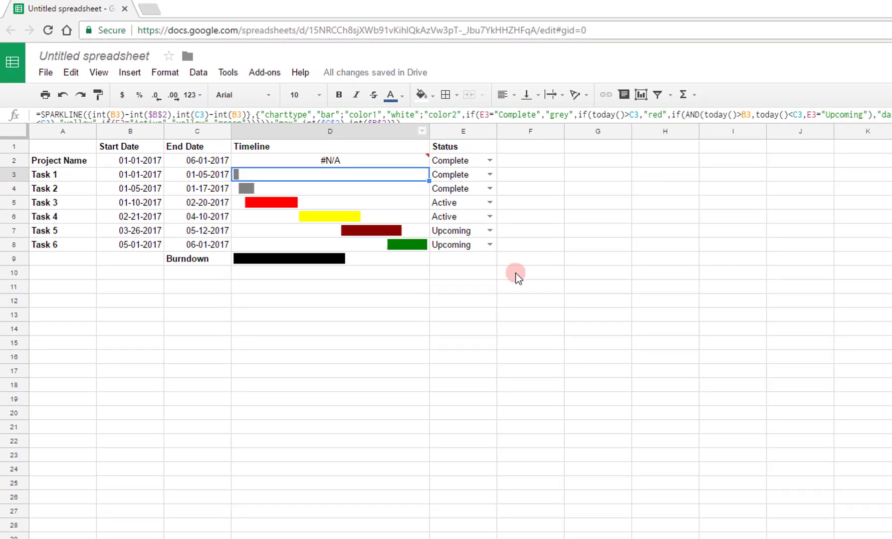
# - Enter =rept("7,",FLOOR((int(C2)-int(B2))/7)) in G11 to repeat '7,' once per whole project week
pyautogui.click(579, 286)
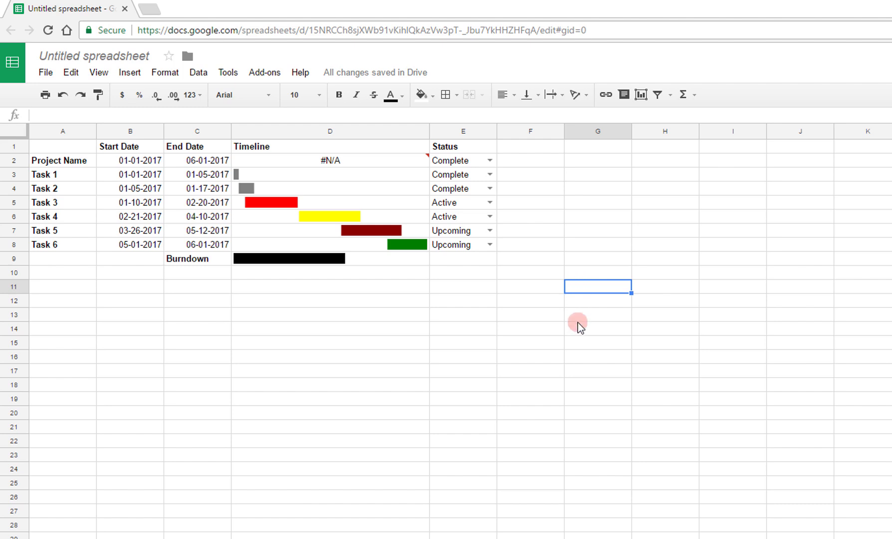
pyautogui.write('=rept')
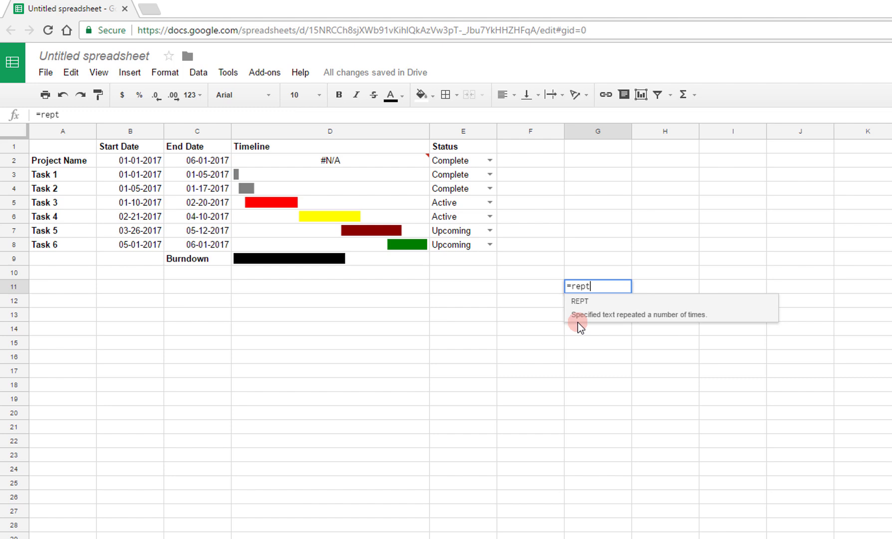
pyautogui.write('(')
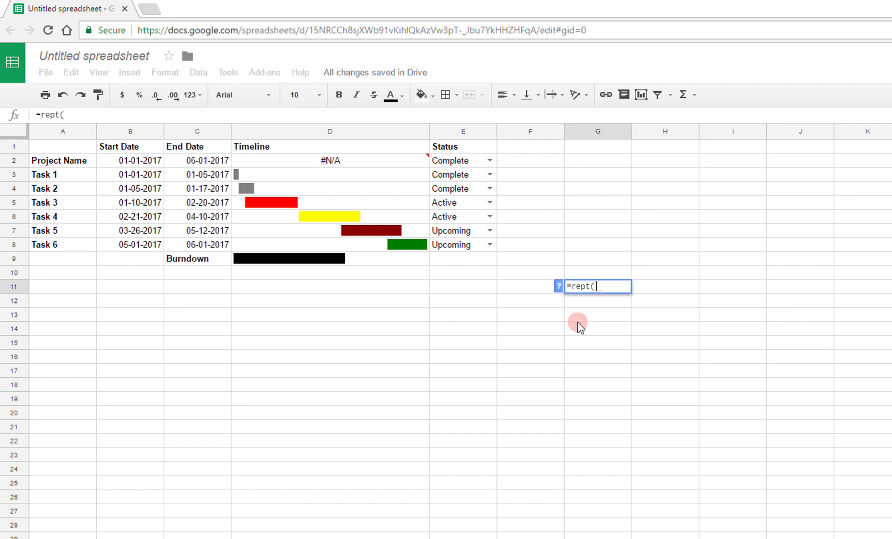
pyautogui.write('"7')
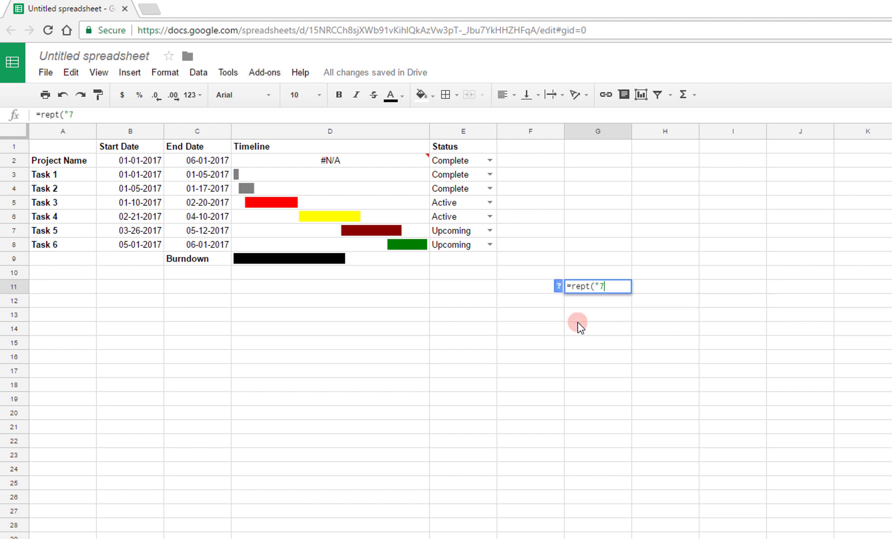
pyautogui.write(',",')
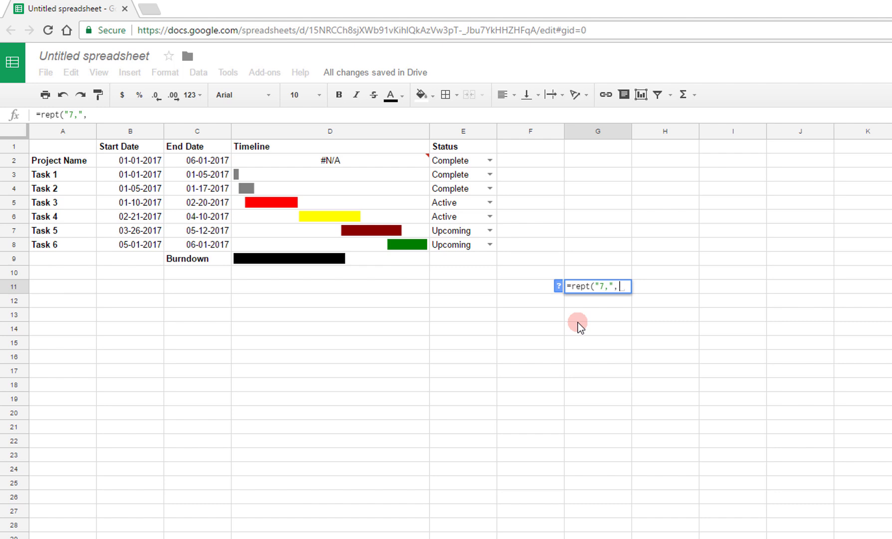
pyautogui.write('FLOOR(')
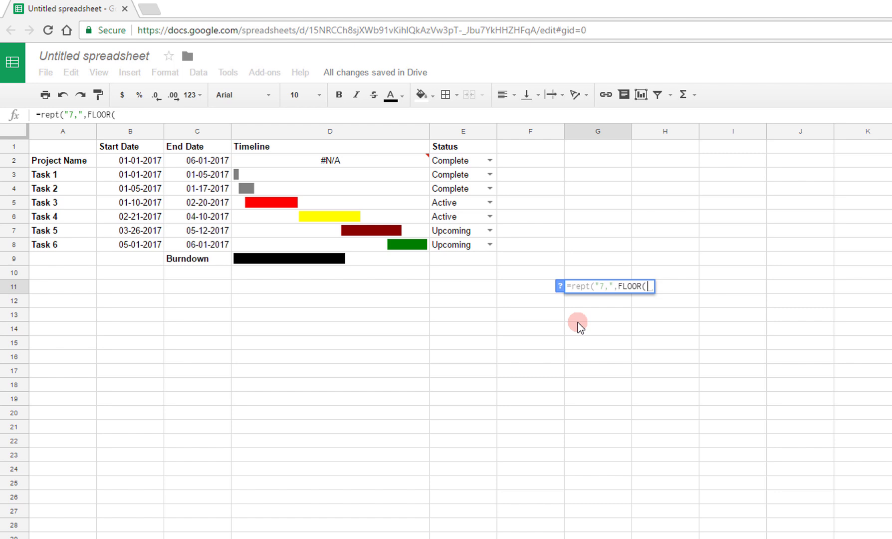
pyautogui.write('(int')
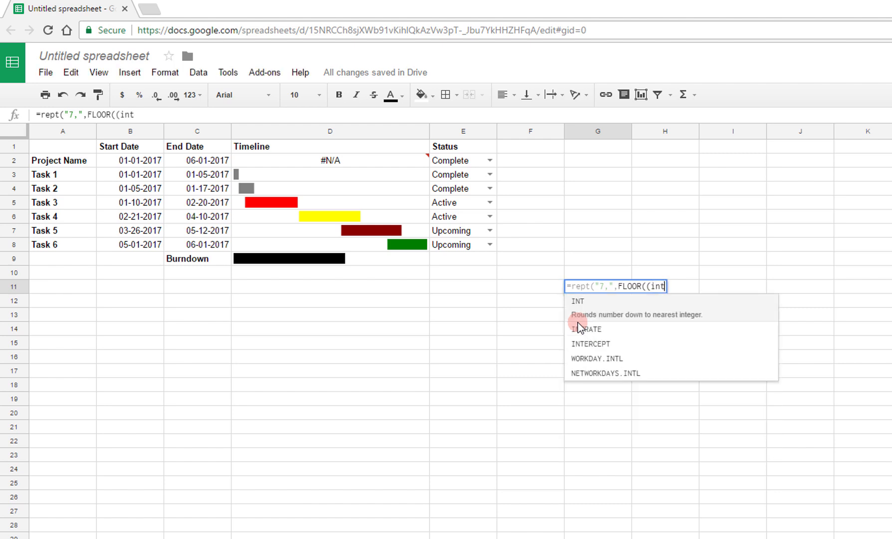
pyautogui.write('(C2)-i')
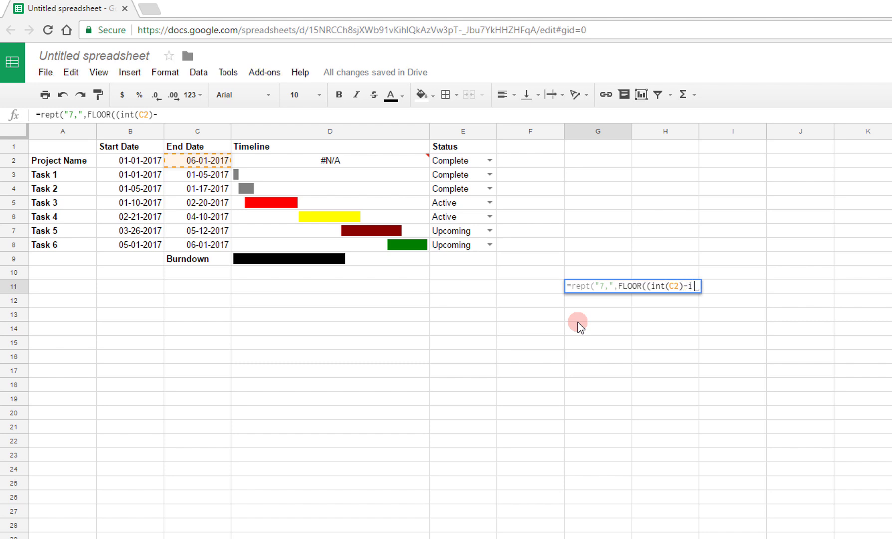
pyautogui.write('nt(B2)/')
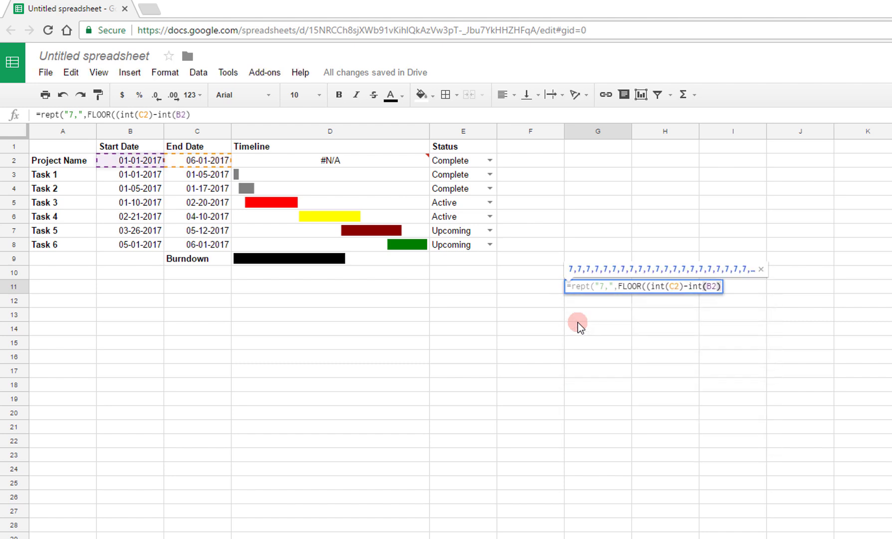
pyautogui.press('BackSpace')
pyautogui.write(')/')
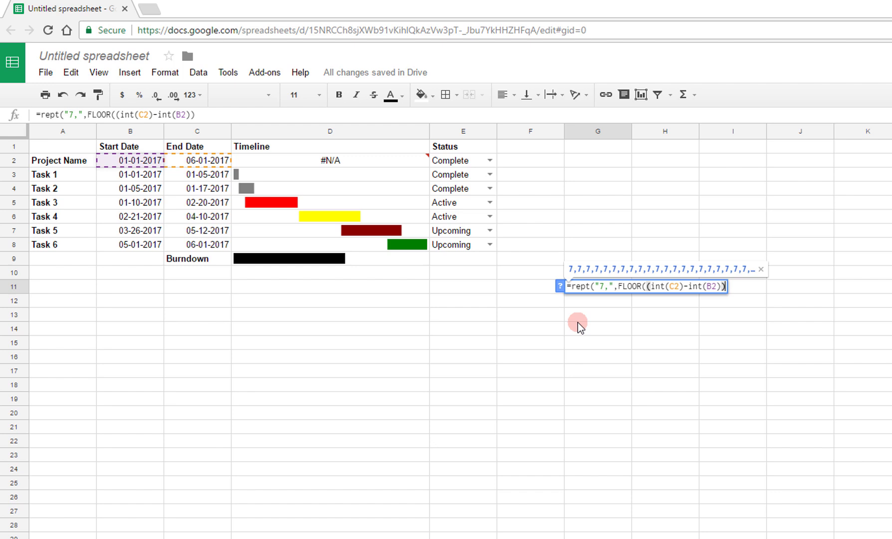
pyautogui.write('7)')
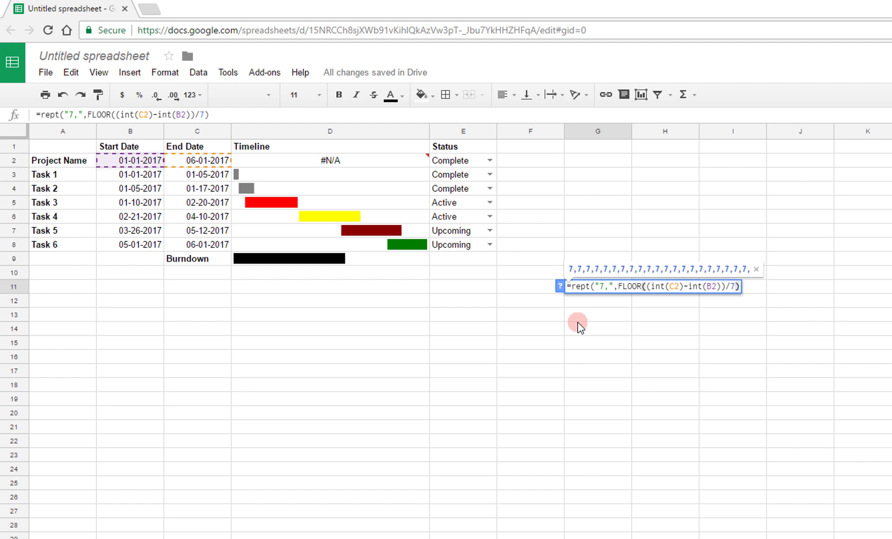
pyautogui.press('Return')
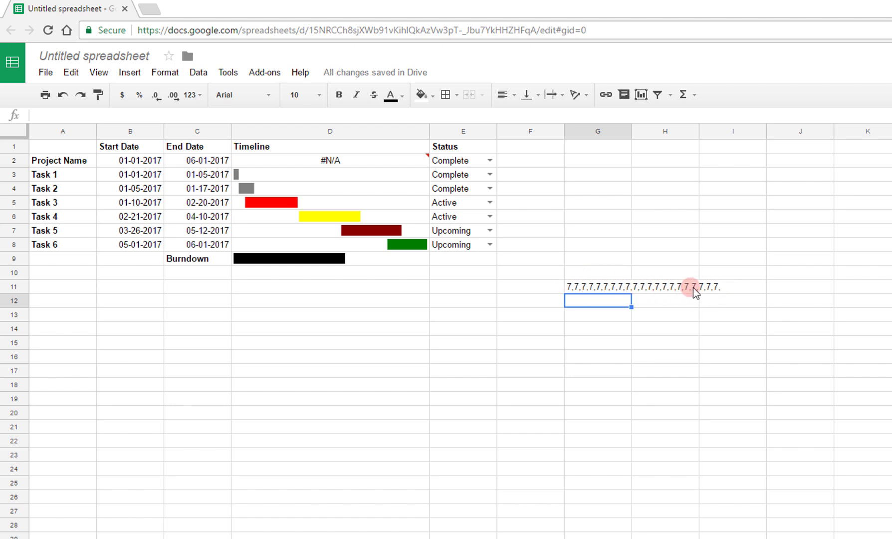
# - Copy the week-count expression (int(C2)-int(B2))/7 from G11's formula
pyautogui.click(613, 290)
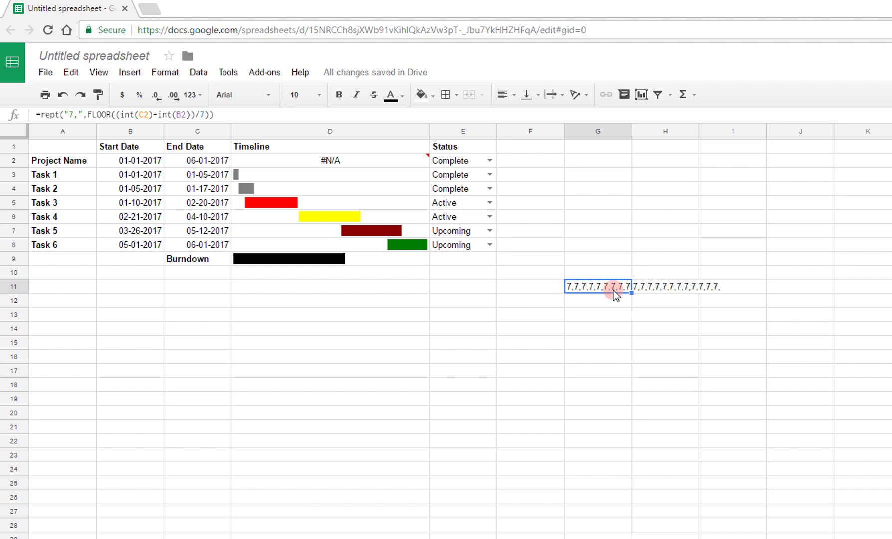
pyautogui.click(131, 114)
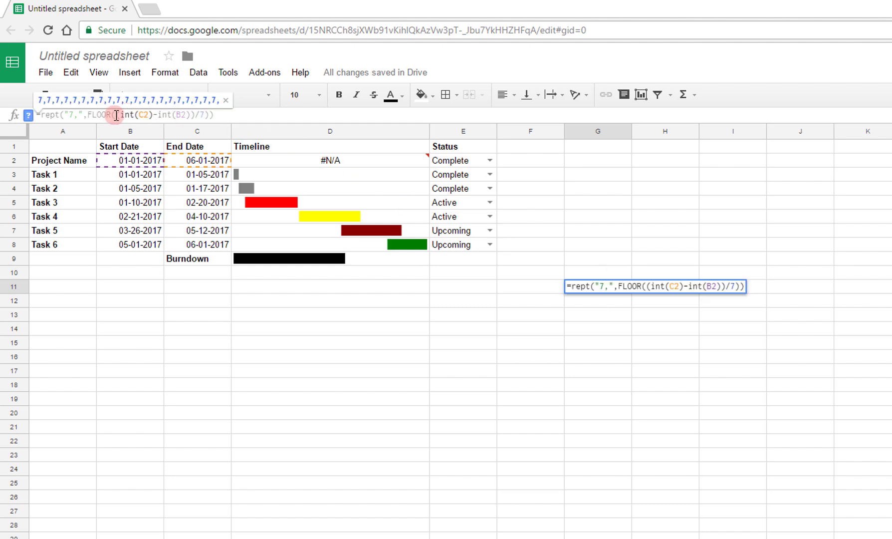
pyautogui.moveTo(117, 114); pyautogui.dragTo(209, 116)
pyautogui.hotkey('ctrl', 'c')
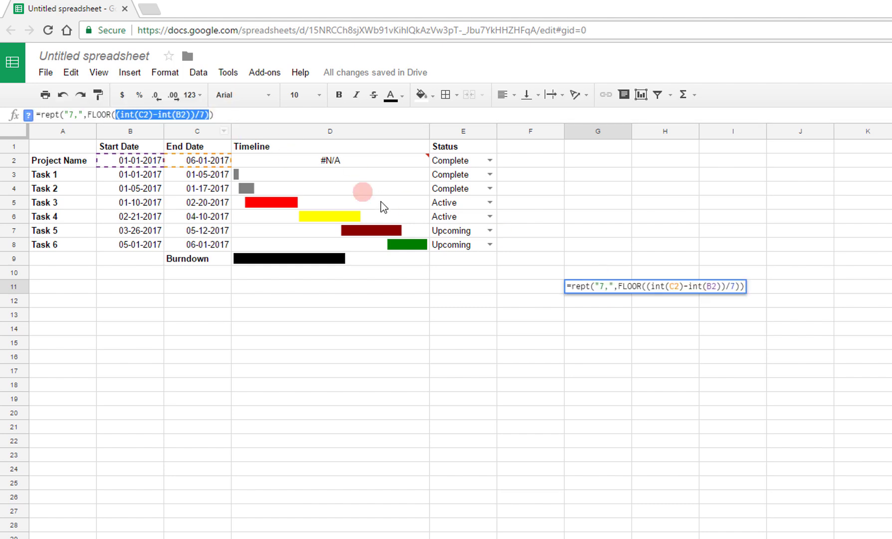
pyautogui.press('Escape')
# - Enter =(int(C2)-int(B2))/7 in G12, removing the extra parenthesis, to get 21.57142857
pyautogui.click(577, 300)
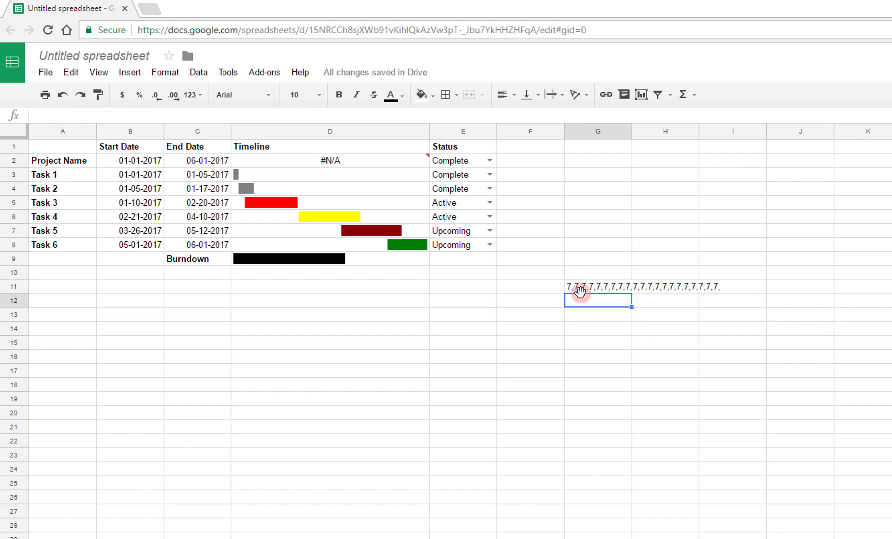
pyautogui.write('=')
pyautogui.hotkey('ctrl', 'v')
pyautogui.press('Return')
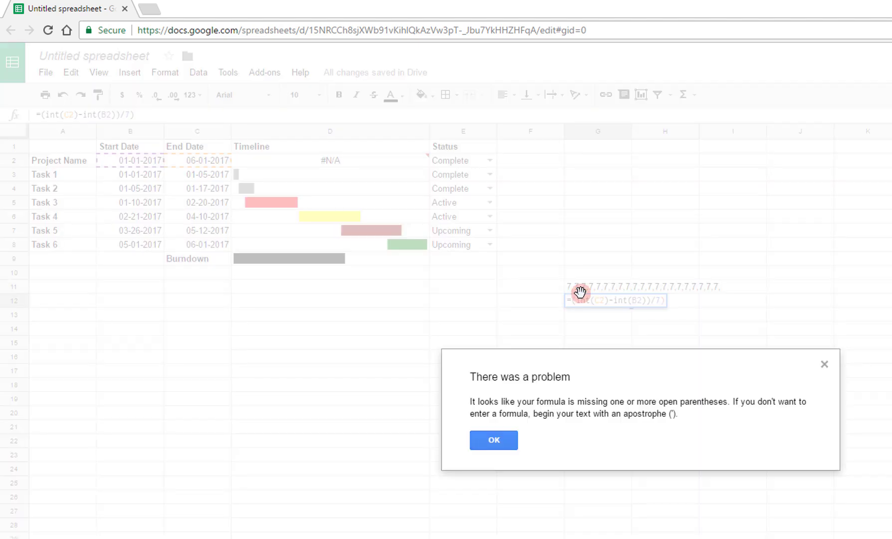
pyautogui.click(494, 440)
pyautogui.press('BackSpace')
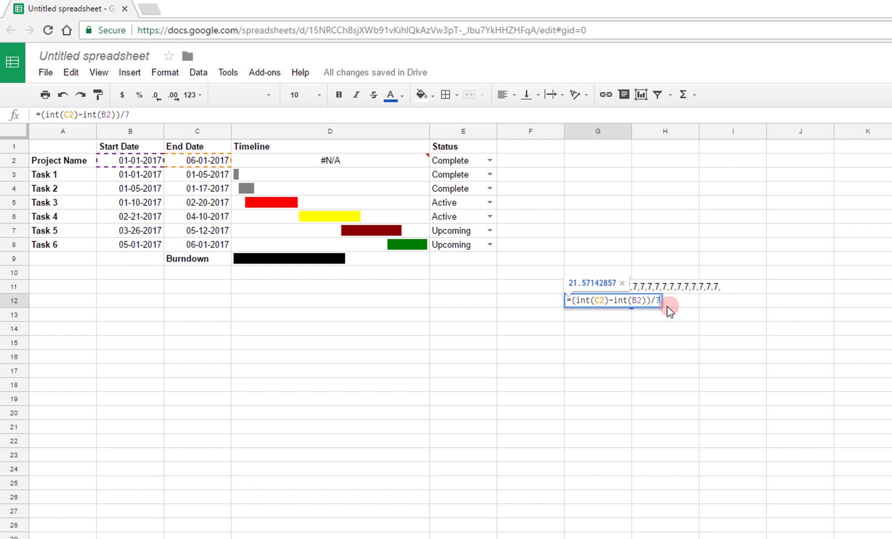
pyautogui.press('Return')
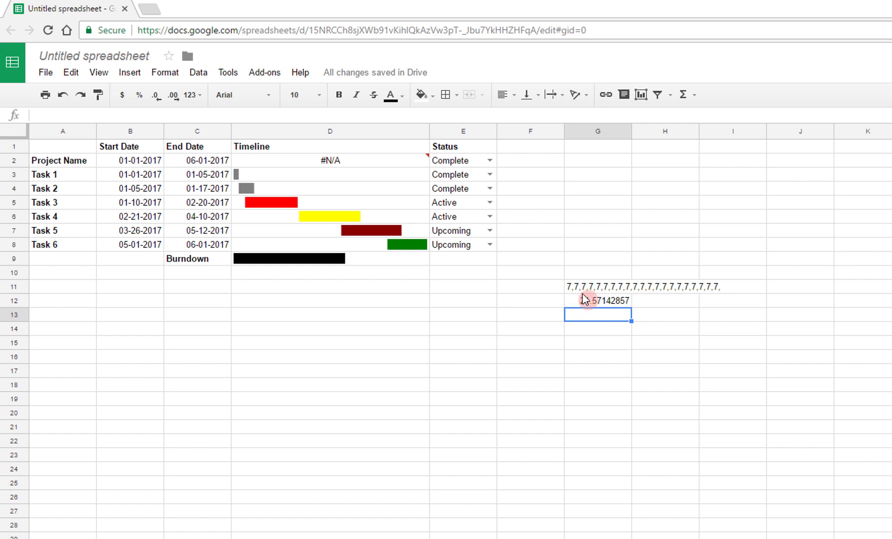
# - Enter =mod(int(C2)-int(B2),7) in G13, giving 4 leftover days
pyautogui.click(575, 320)
pyautogui.write('=mod')
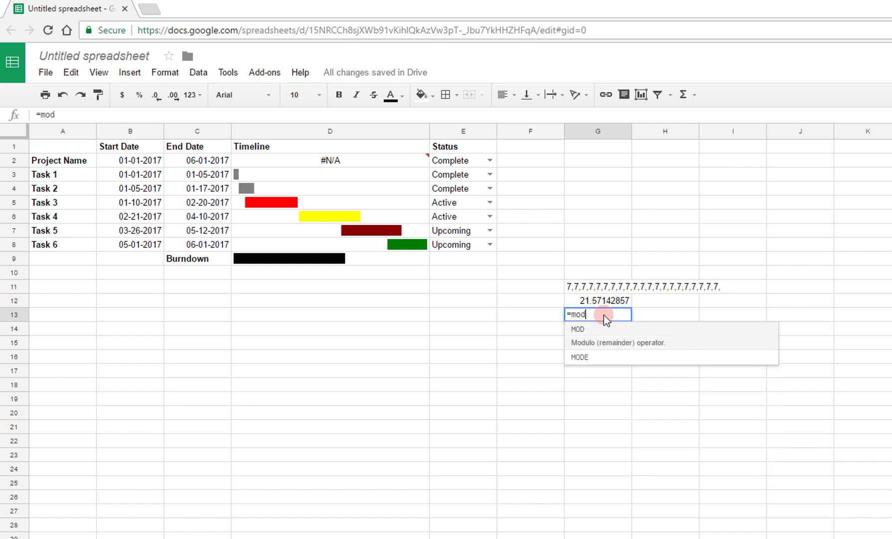
pyautogui.write('(int')
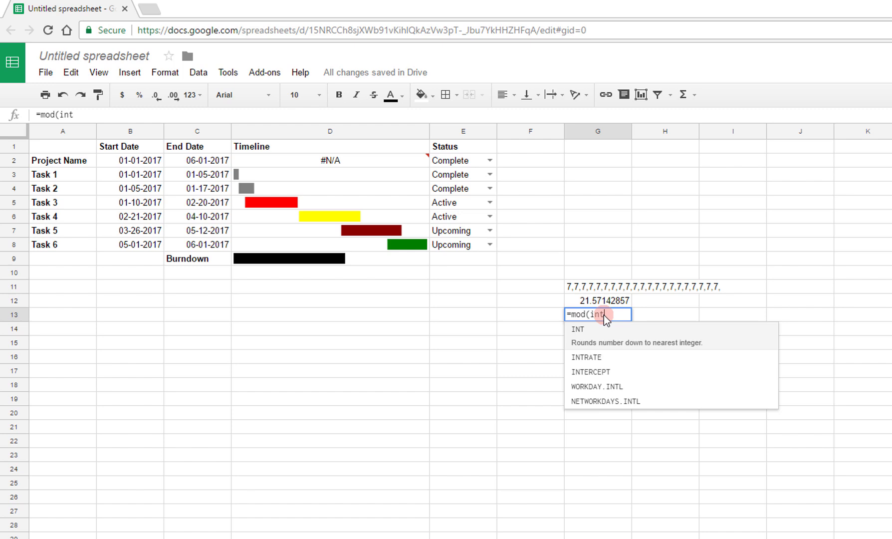
pyautogui.write('(C2')
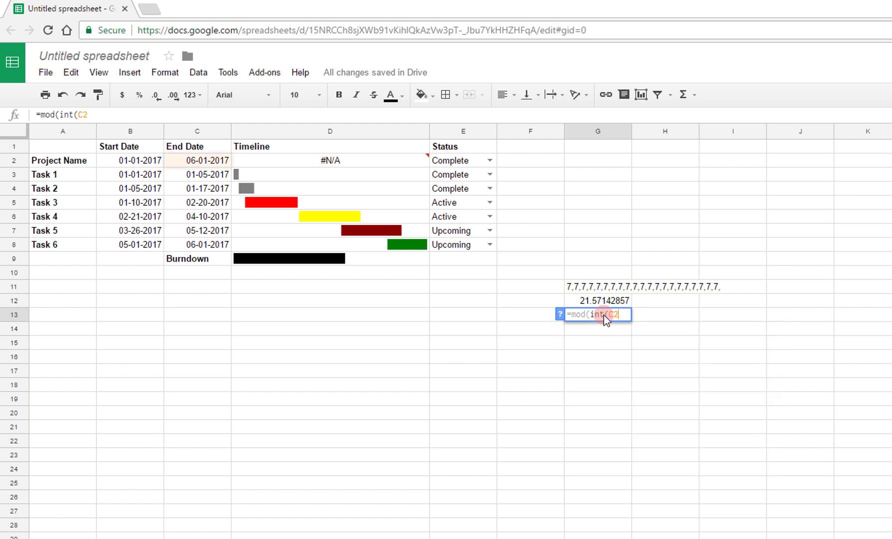
pyautogui.write(')-int(B2')
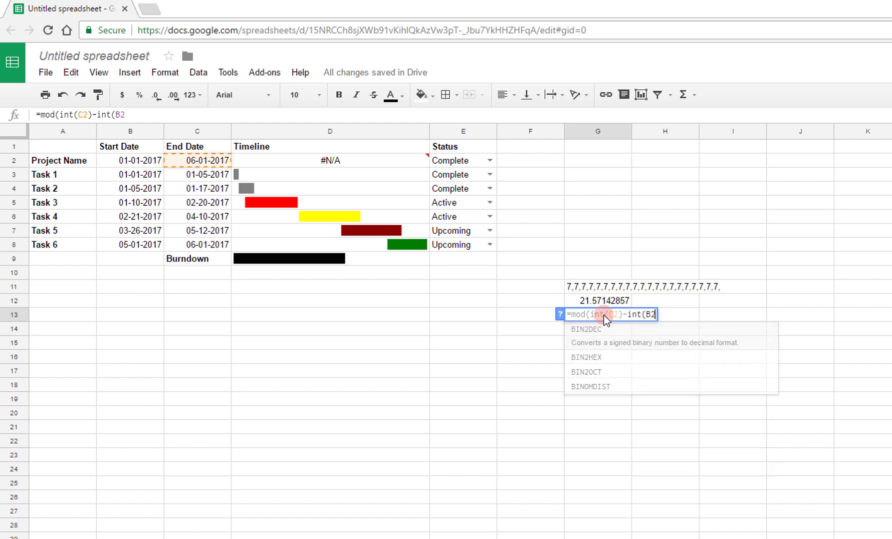
pyautogui.write('),7')
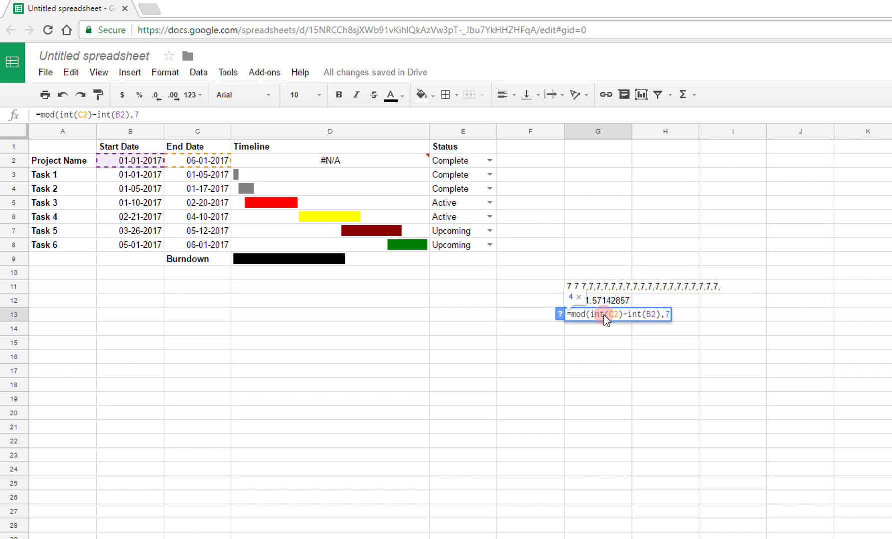
pyautogui.write(')')
pyautogui.press('Return')
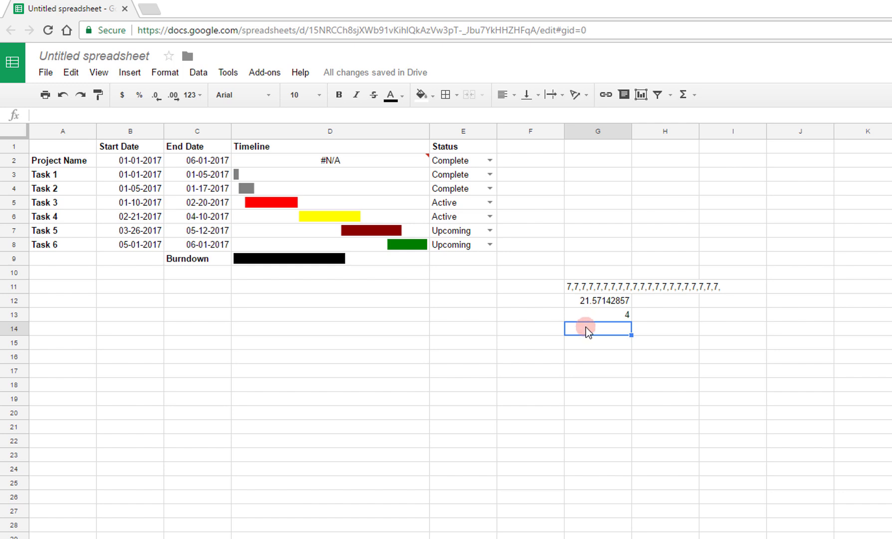
# - Wrap G11's REPT formula in split(..., ",") so one 7 fills each week cell, then select its formula text
pyautogui.click(581, 291)
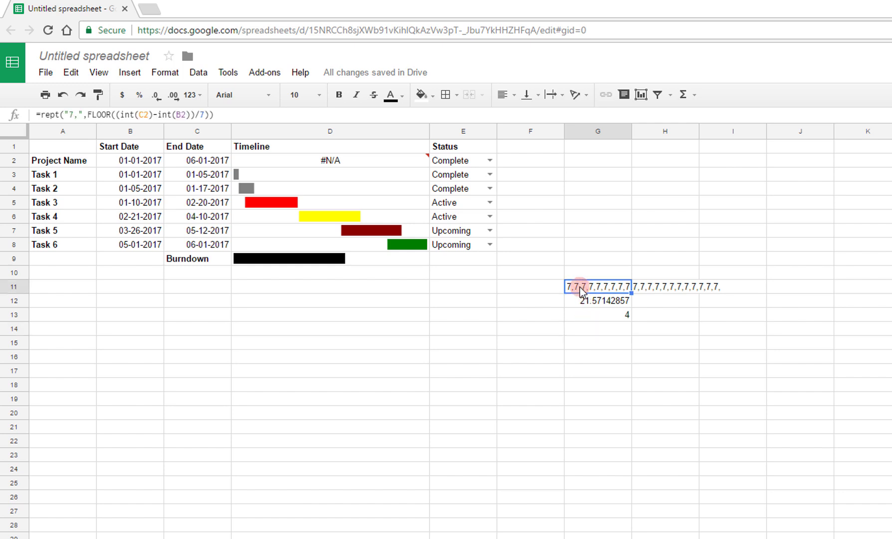
pyautogui.click(40, 115)
pyautogui.write('split')
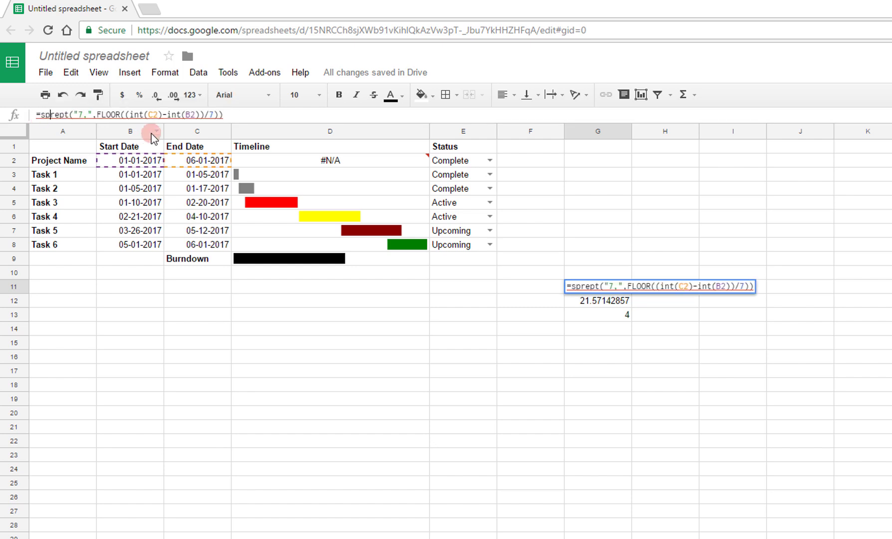
pyautogui.write('(')
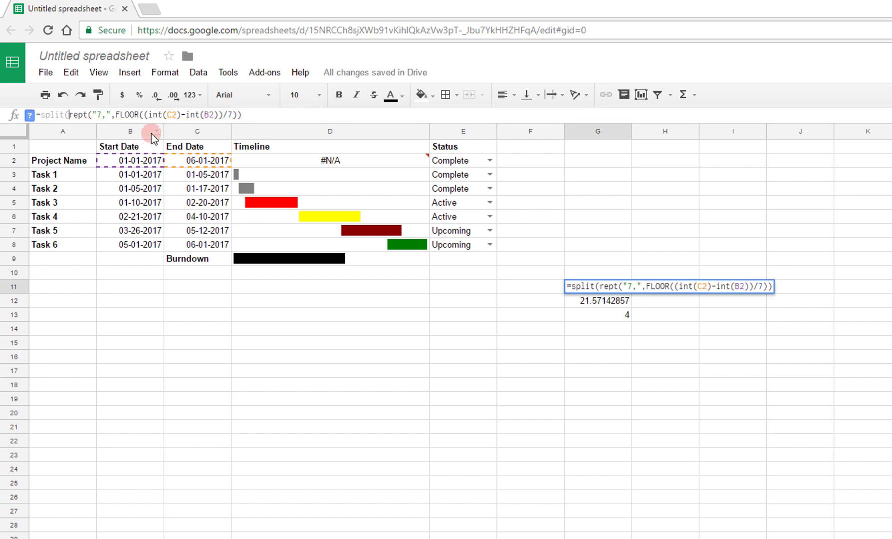
pyautogui.click(248, 112)
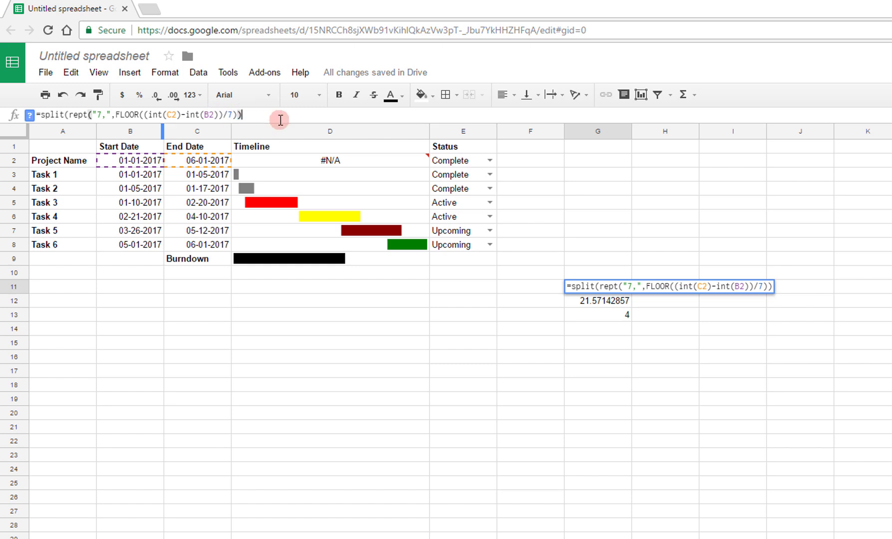
pyautogui.write(',",")')
pyautogui.press('Return')
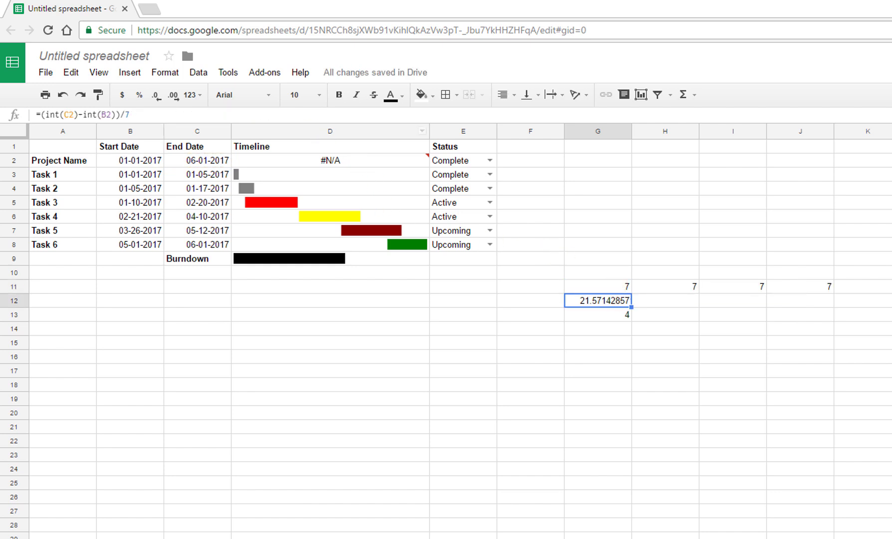
pyautogui.hscroll(10, 449, 329)
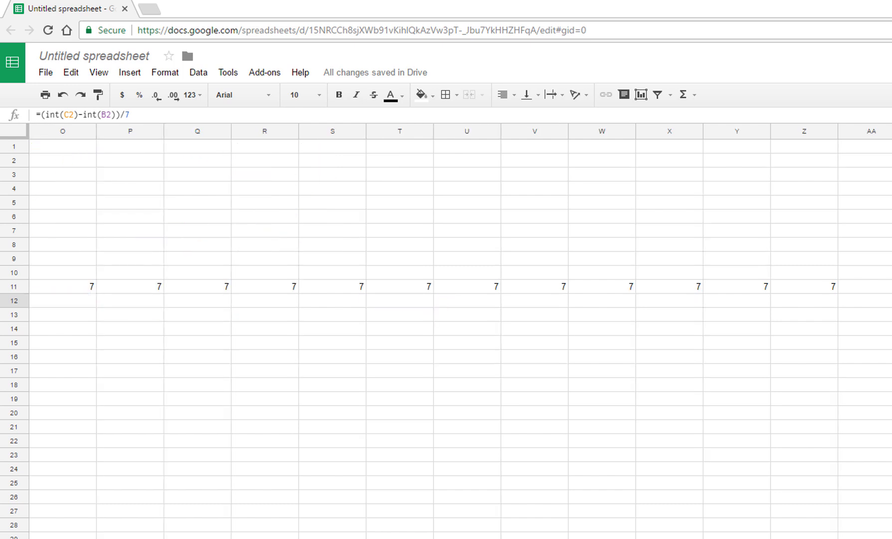
pyautogui.hscroll(-8, 449, 330)
pyautogui.hscroll(-3, 449, 330)
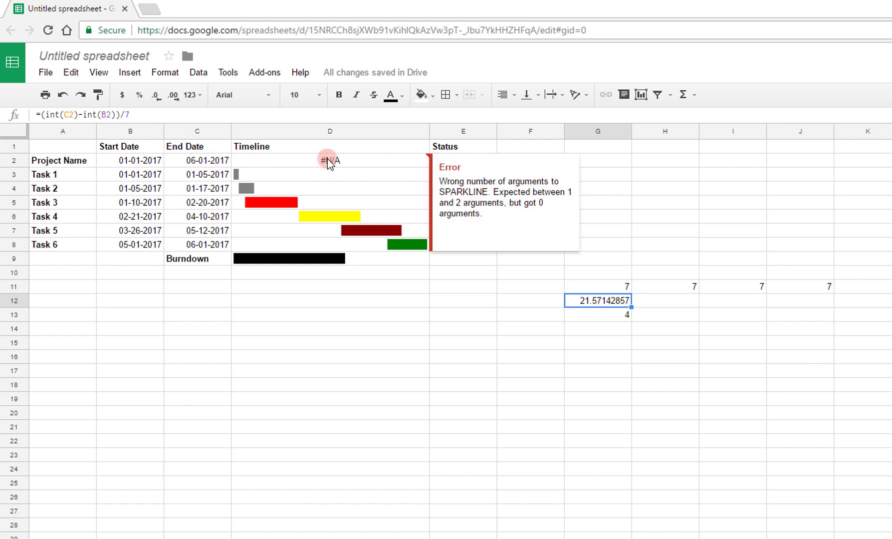
pyautogui.click(607, 284)
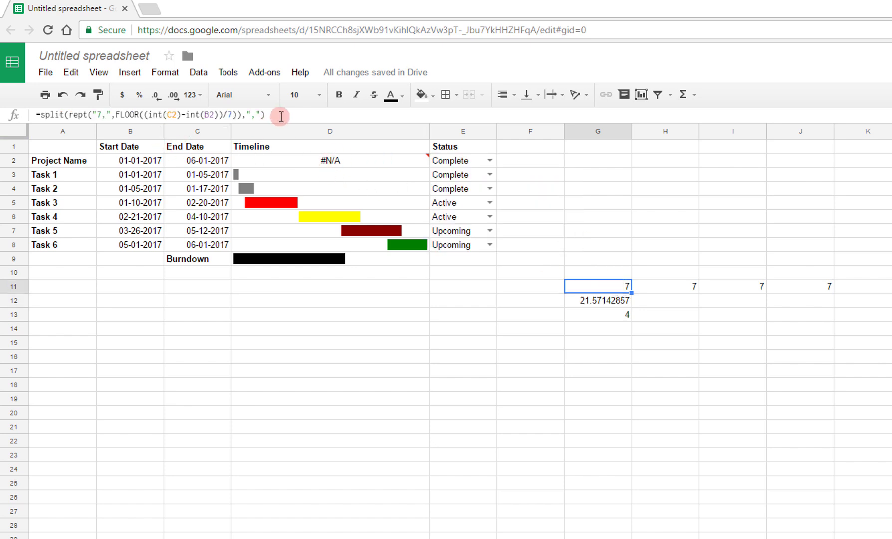
pyautogui.moveTo(272, 115); pyautogui.dragTo(49, 109)
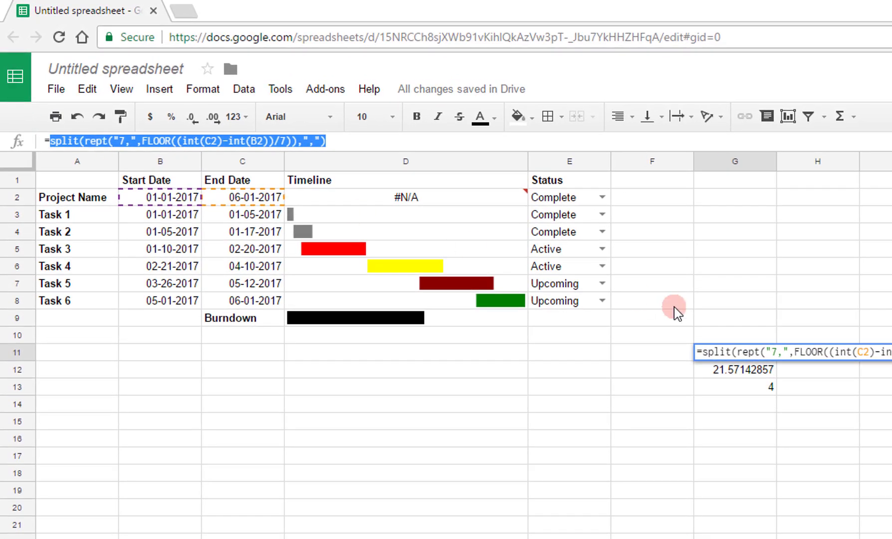
# - Add the split-weeks formula and mod(int(C2)-int(B2),7) as data braces inside D2's SPARKLINE formula
pyautogui.press('Escape')
pyautogui.click(428, 199)
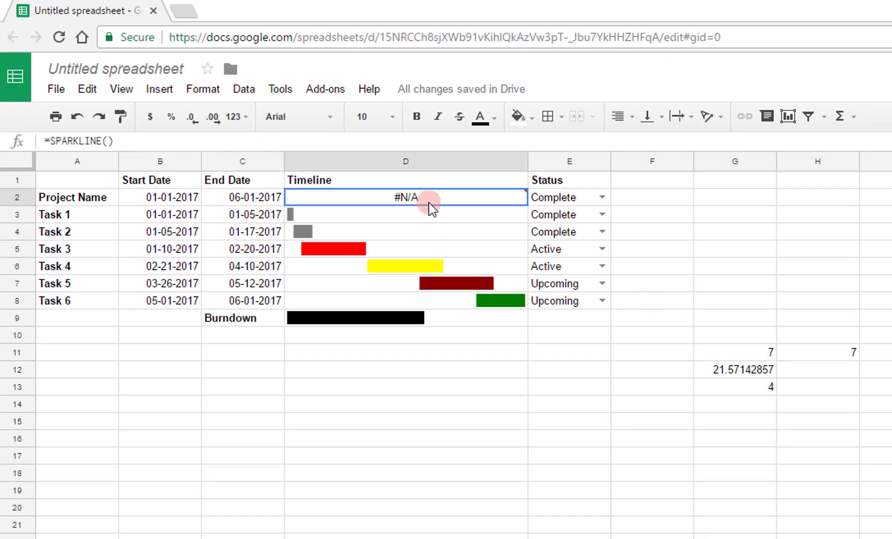
pyautogui.click(107, 141)
pyautogui.click(206, 141)
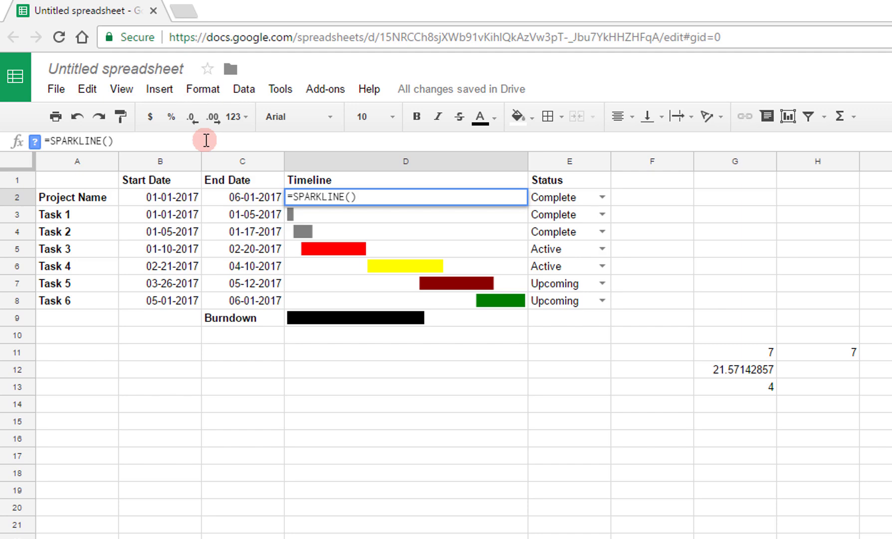
pyautogui.write('{}, ')
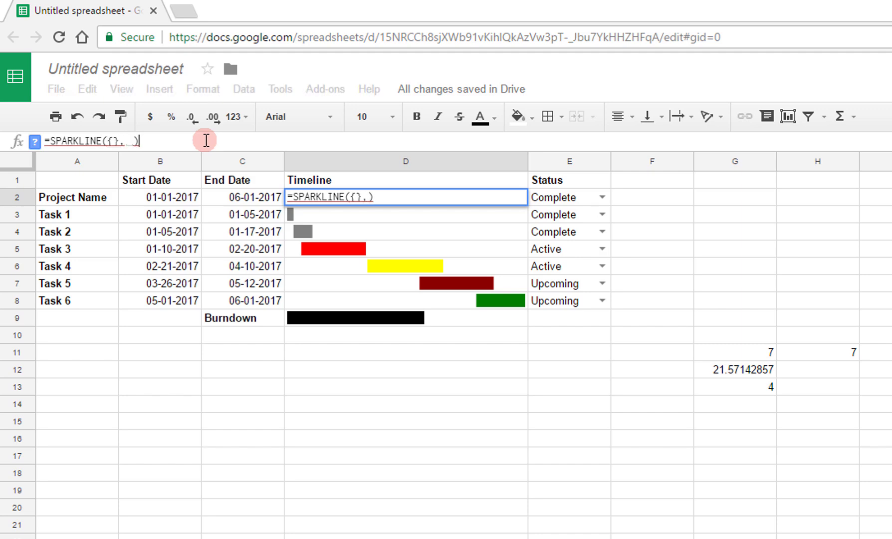
pyautogui.write('{')
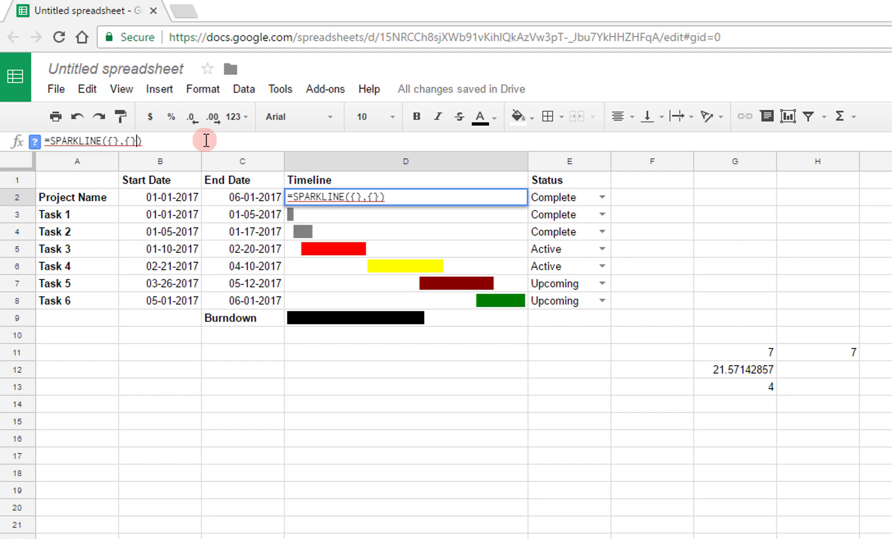
pyautogui.press('Left')
pyautogui.press('Left')
pyautogui.press('Left')
pyautogui.write('split(rept("7,",FLOOR((int(C2)-int(B2))/7)),",")')
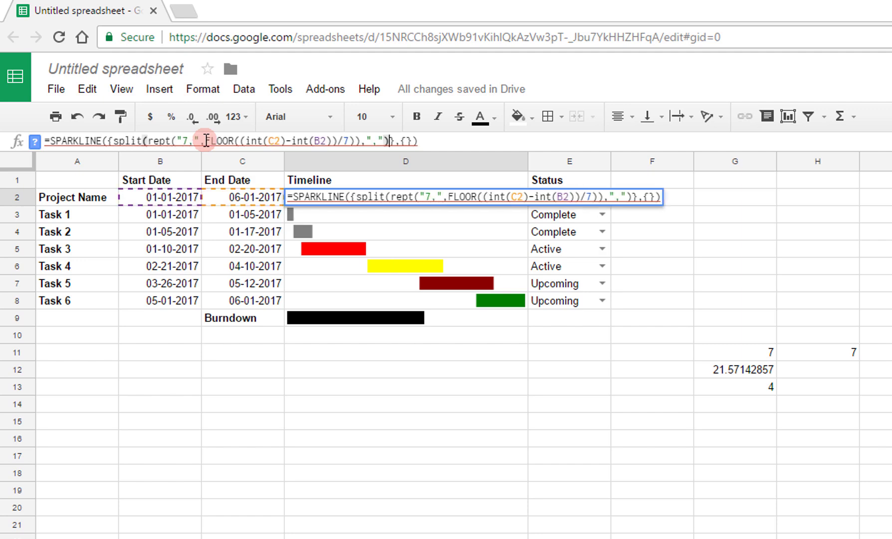
pyautogui.write(',')
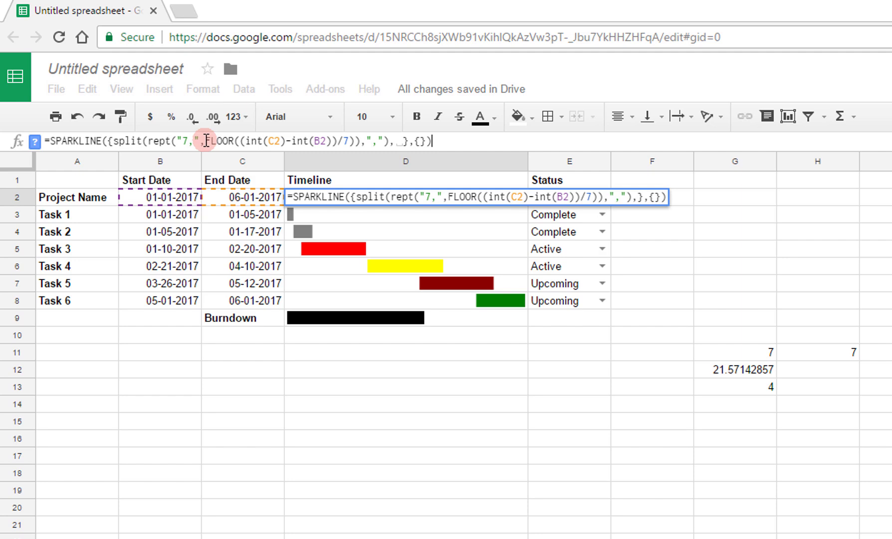
pyautogui.write('mod')
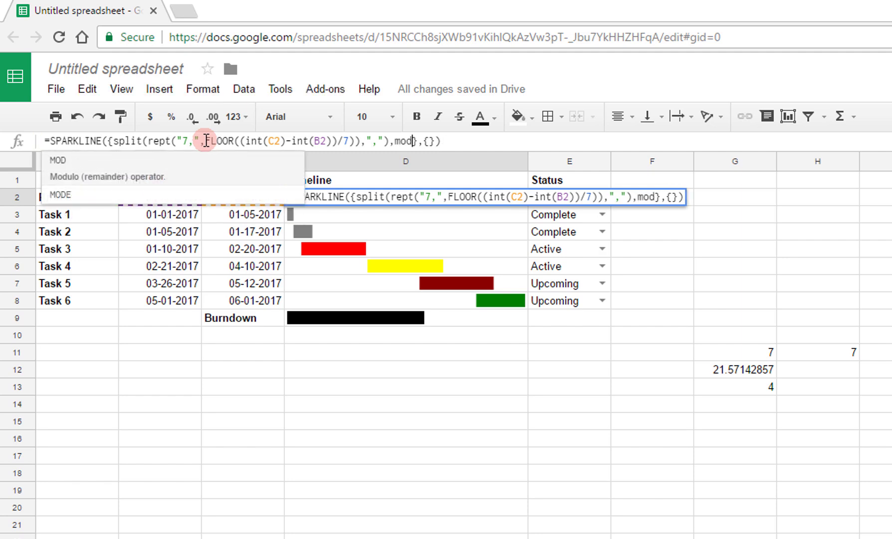
pyautogui.write('(int(C')
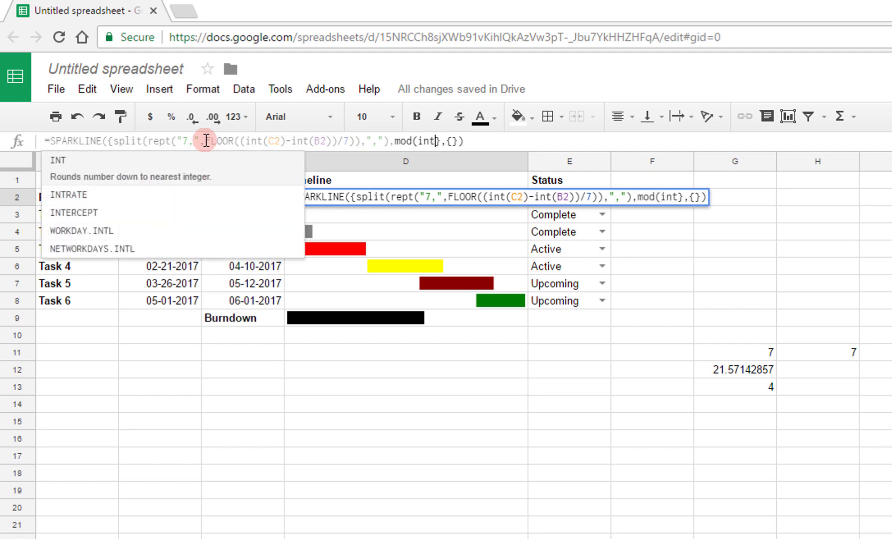
pyautogui.write('2)')
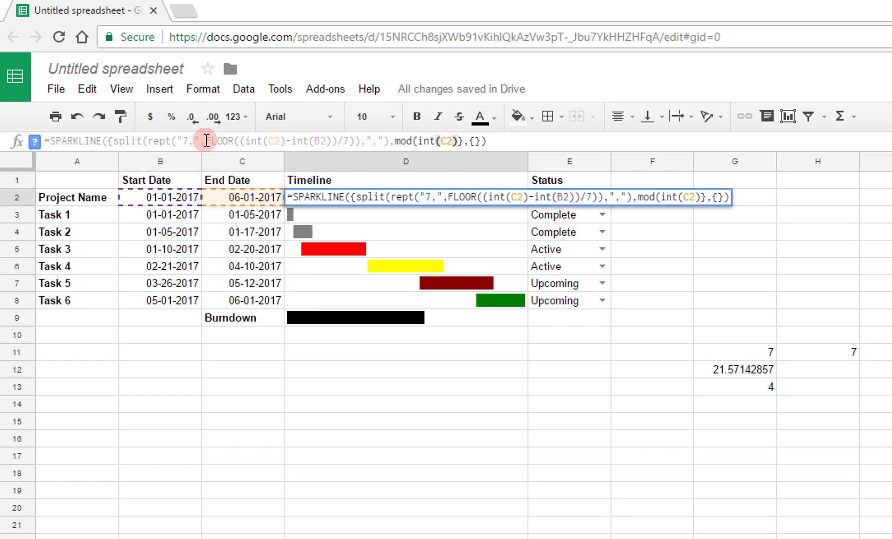
pyautogui.write('-int(B2)')
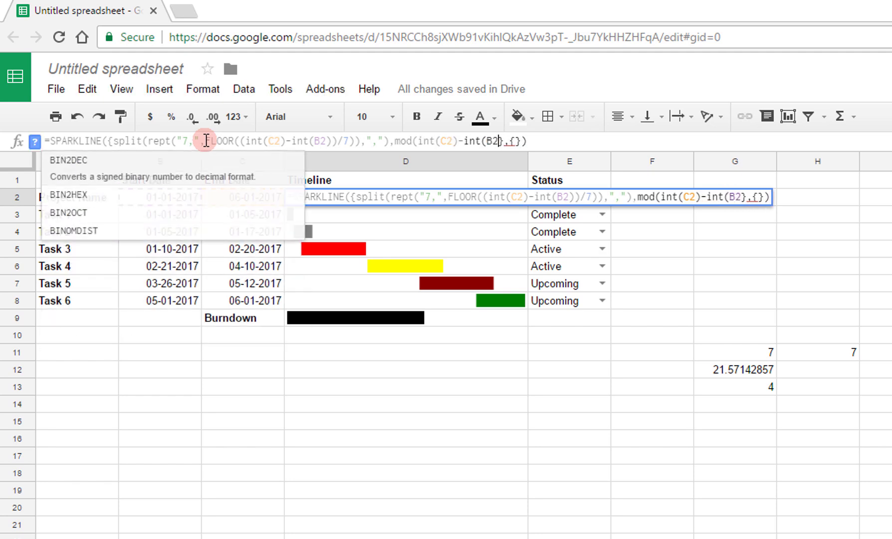
pyautogui.write(',7)')
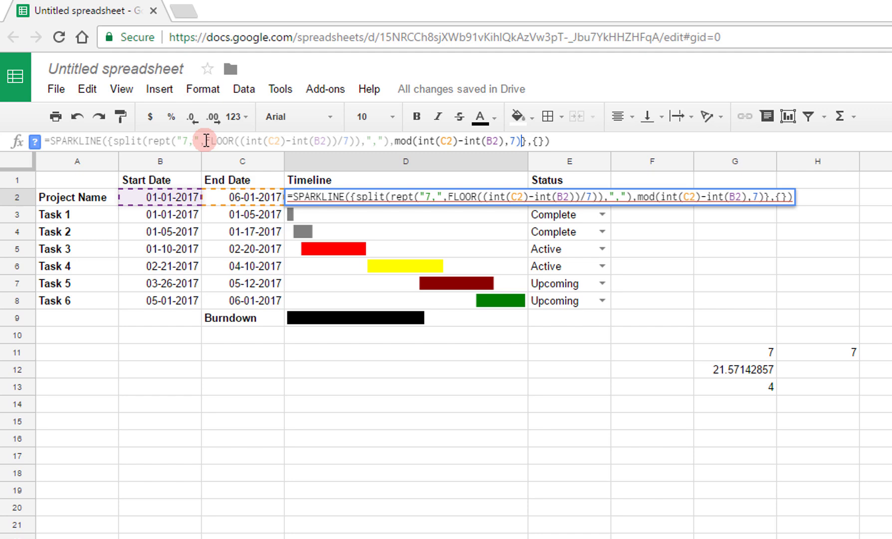
pyautogui.press('Return')
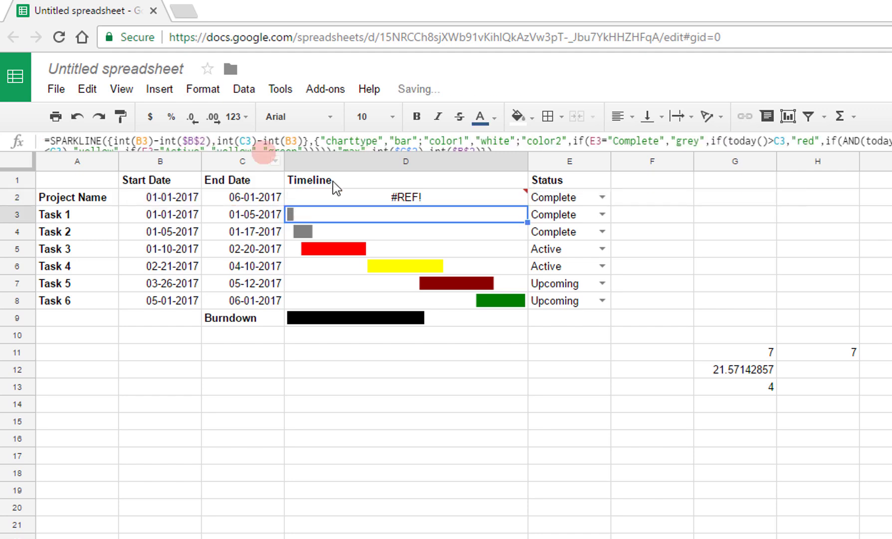
# - Fix D2's #REF! by adding options charttype bar, color1 white, color2 lightblue
pyautogui.click(407, 195)
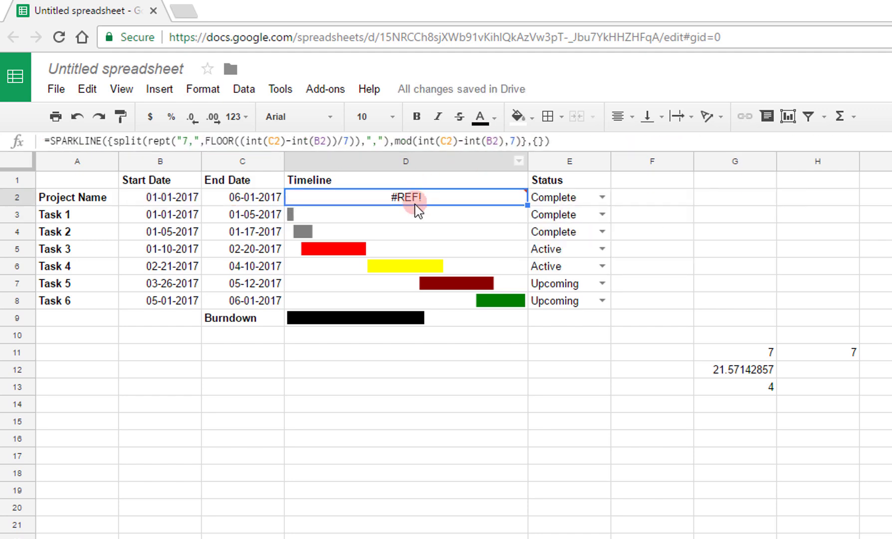
pyautogui.click(538, 143)
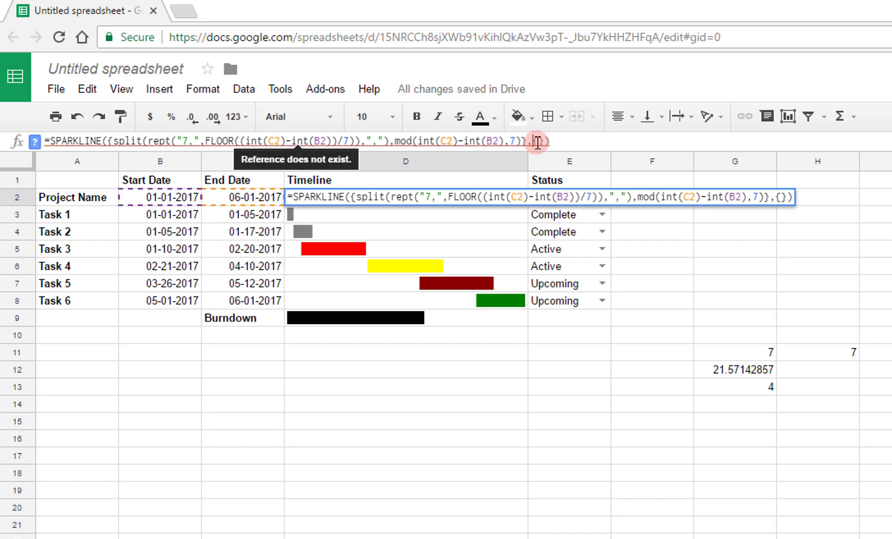
pyautogui.click(538, 143)
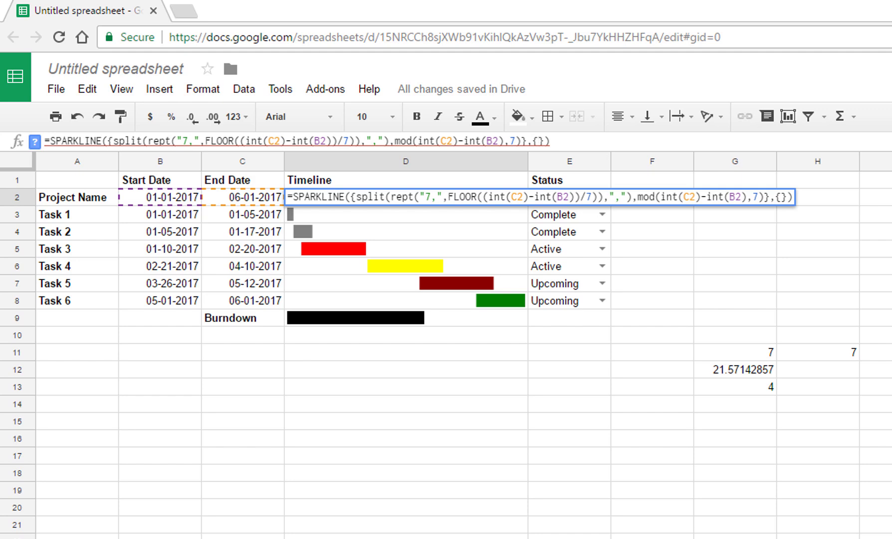
pyautogui.write('"charttype')
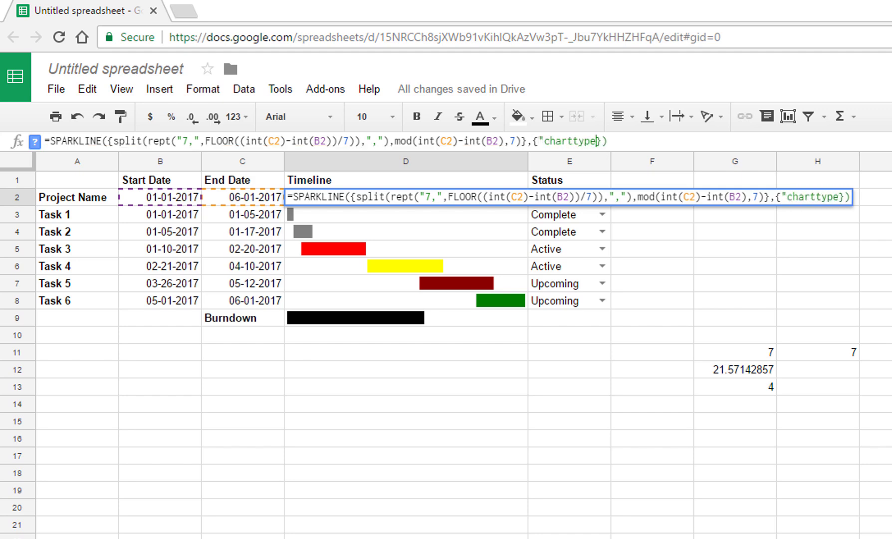
pyautogui.write('","')
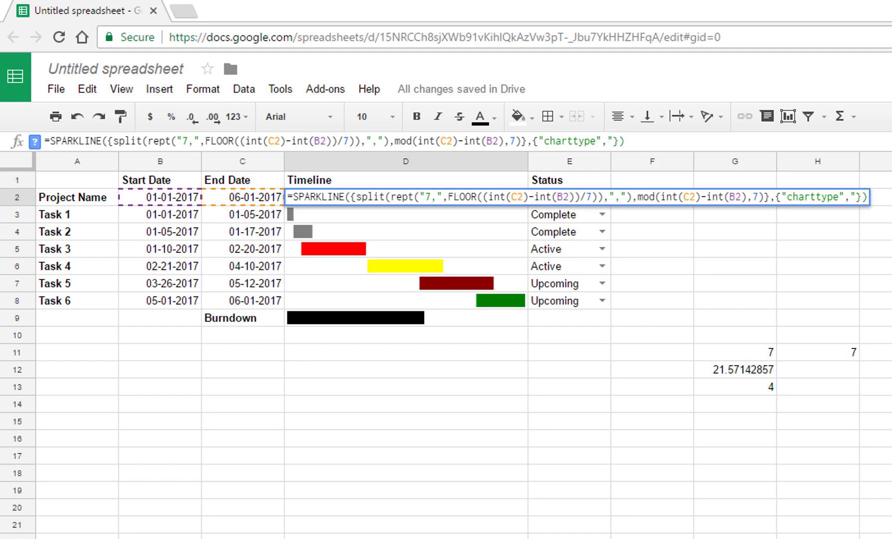
pyautogui.write('bar"; ')
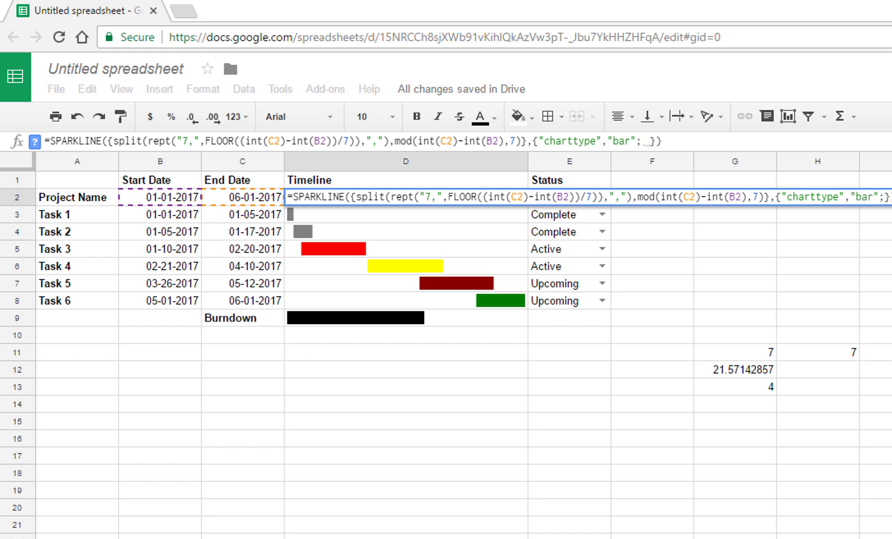
pyautogui.write('"color1')
pyautogui.write('", ')
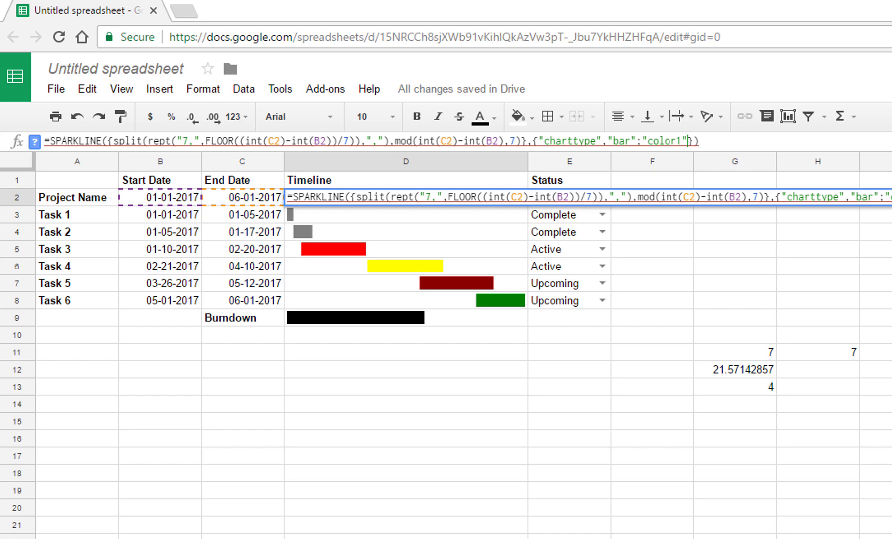
pyautogui.write('"white"')
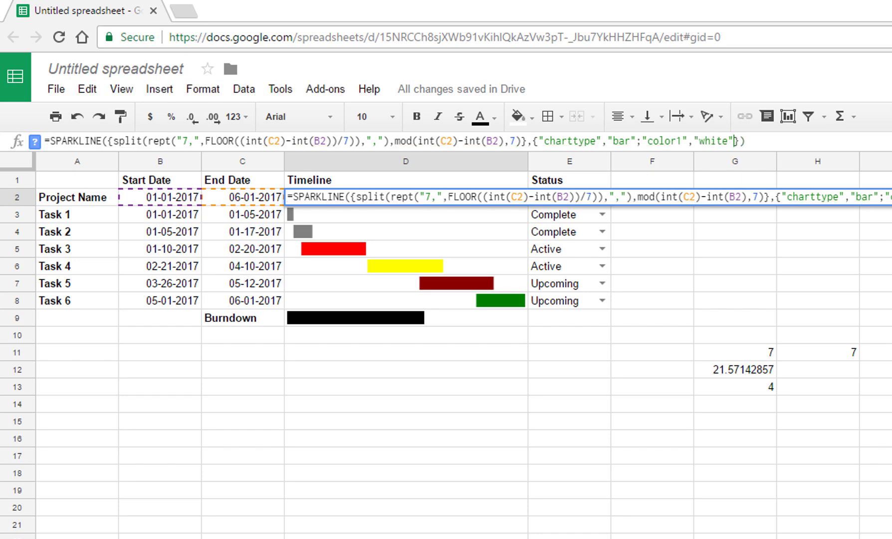
pyautogui.write('; ')
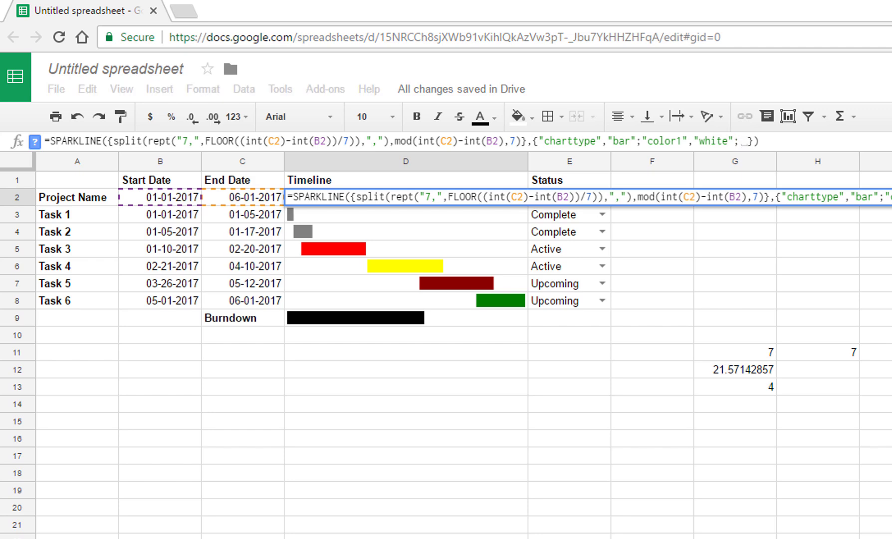
pyautogui.write('"color2')
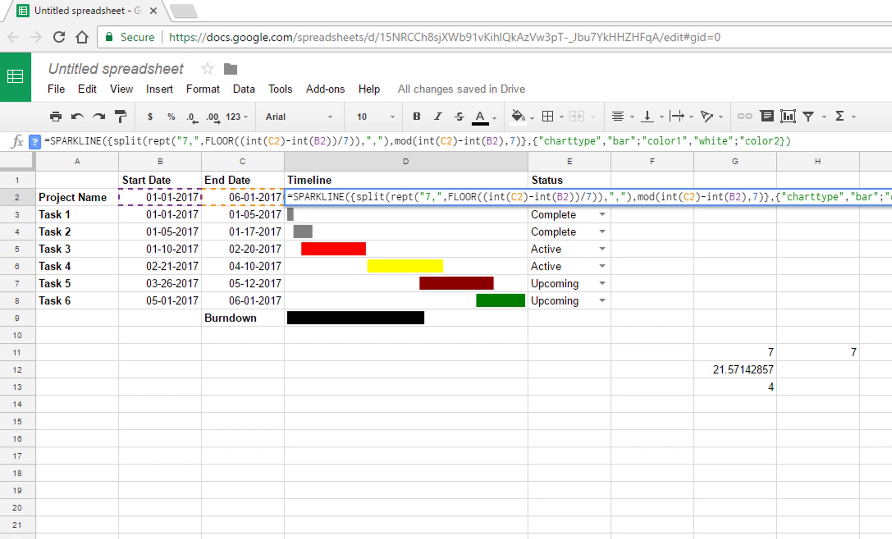
pyautogui.write('","lightblue"')
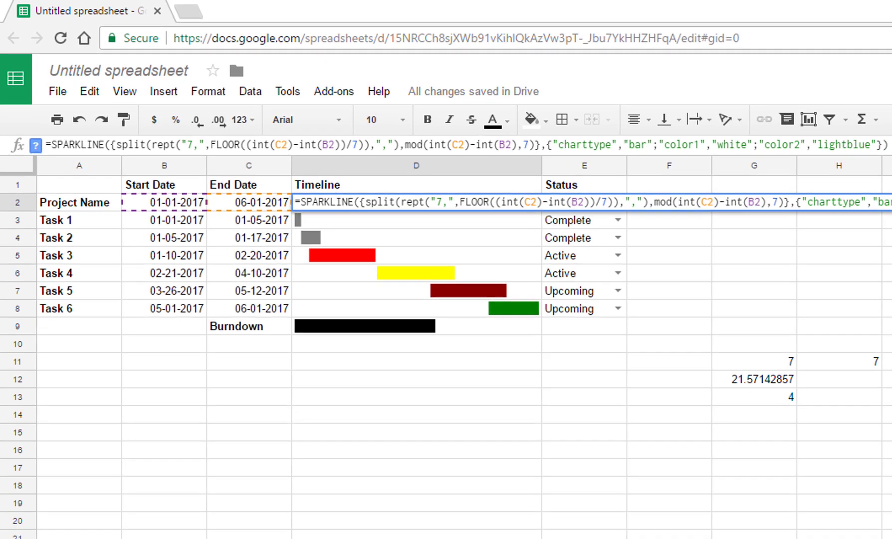
pyautogui.press('Return')
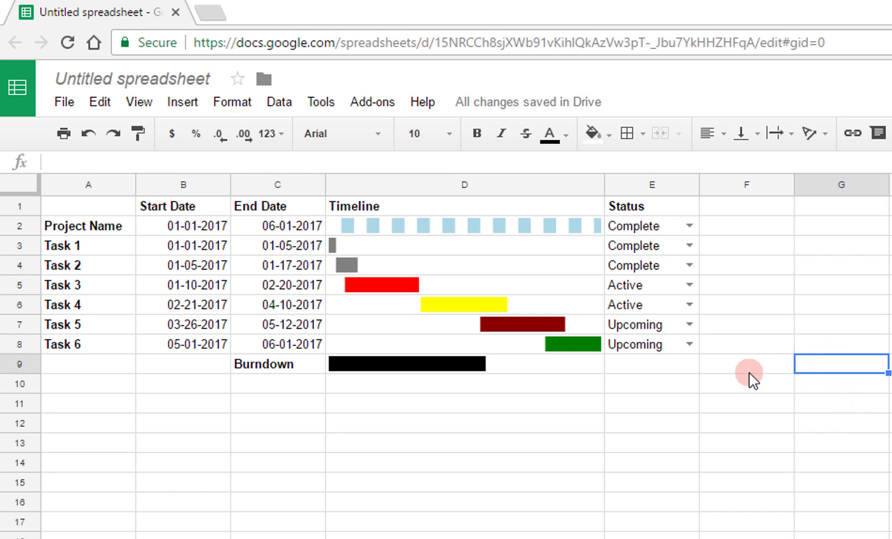
# - Rename the file from 'Untitled spreadsheet' to 'Gantt Chart Template'
pyautogui.click(147, 78)
pyautogui.write('Gantt ')
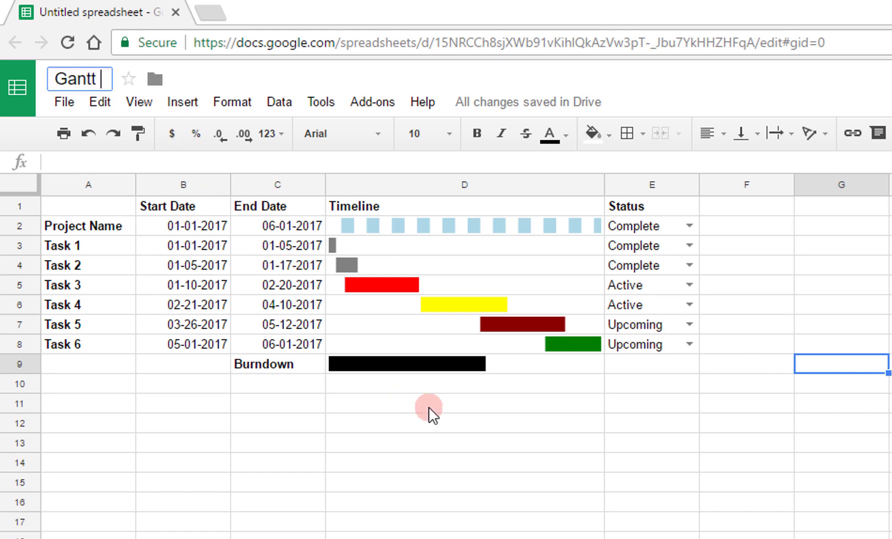
pyautogui.write('Chart Template')
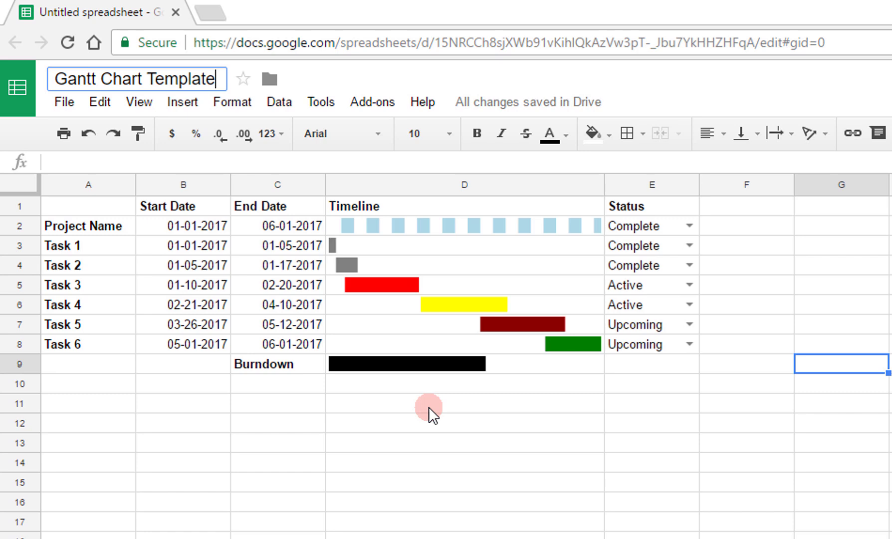
pyautogui.click(429, 407)
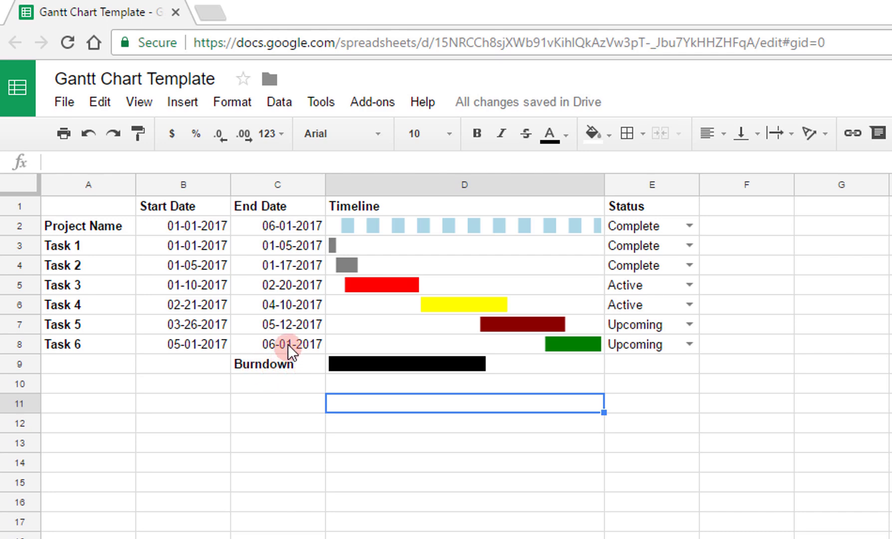
# - Move the Burndown label and bar from C9:D9 to C13:D13, then check D13's sparkline formula
pyautogui.moveTo(260, 360); pyautogui.dragTo(359, 365)
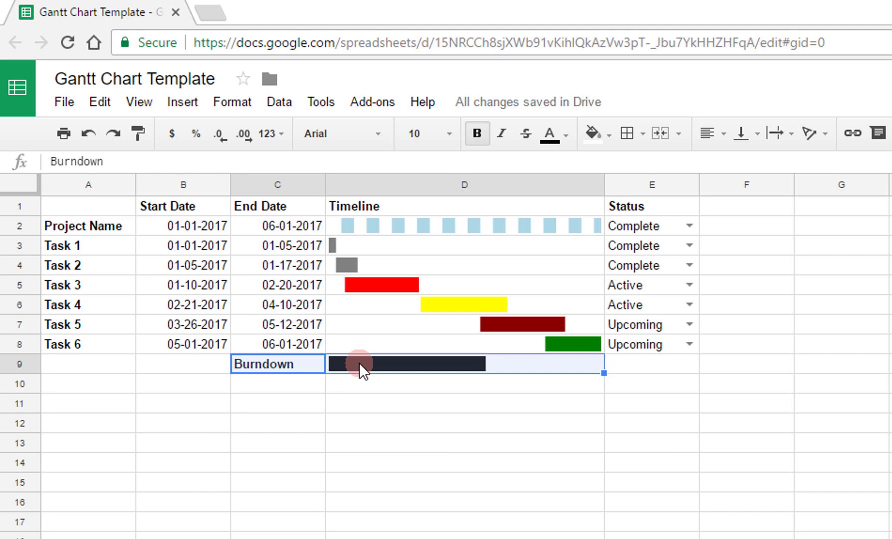
pyautogui.hotkey('ctrl', 'c')
pyautogui.click(274, 440)
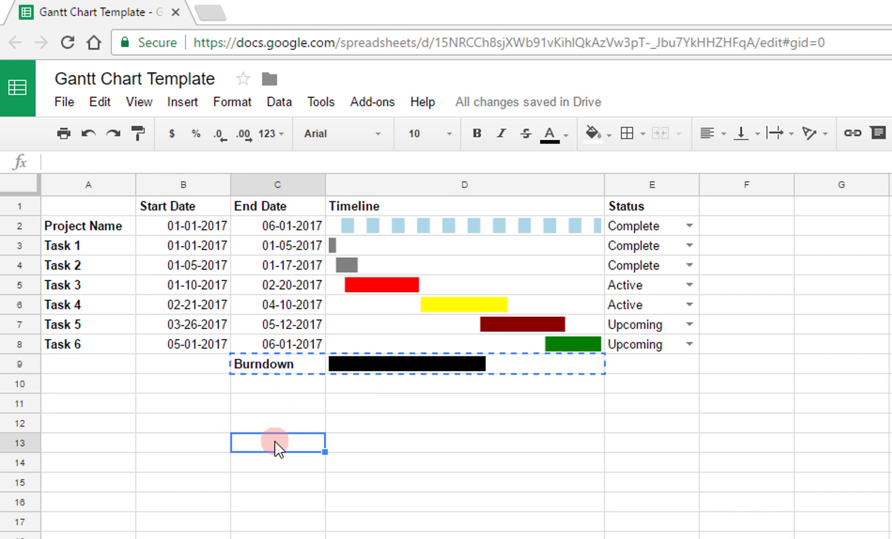
pyautogui.hotkey('ctrl', 'v')
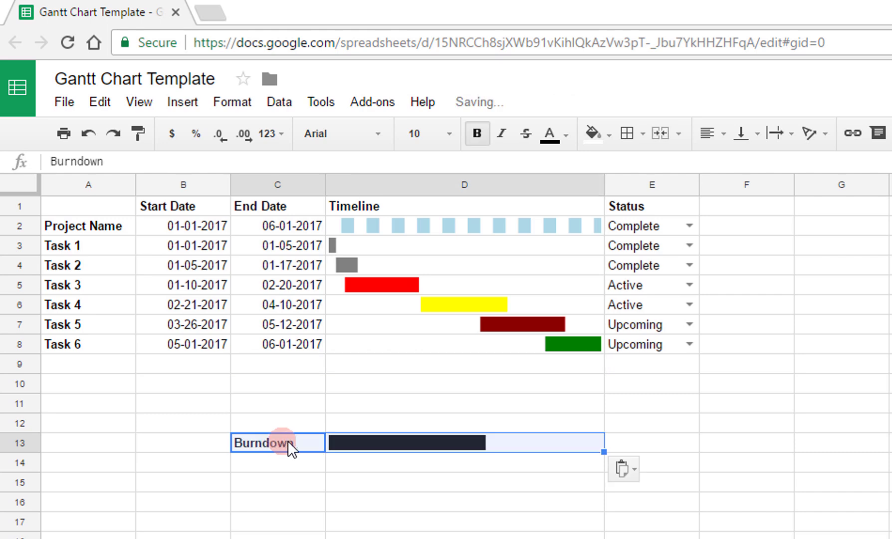
pyautogui.click(337, 440)
pyautogui.click(243, 162)
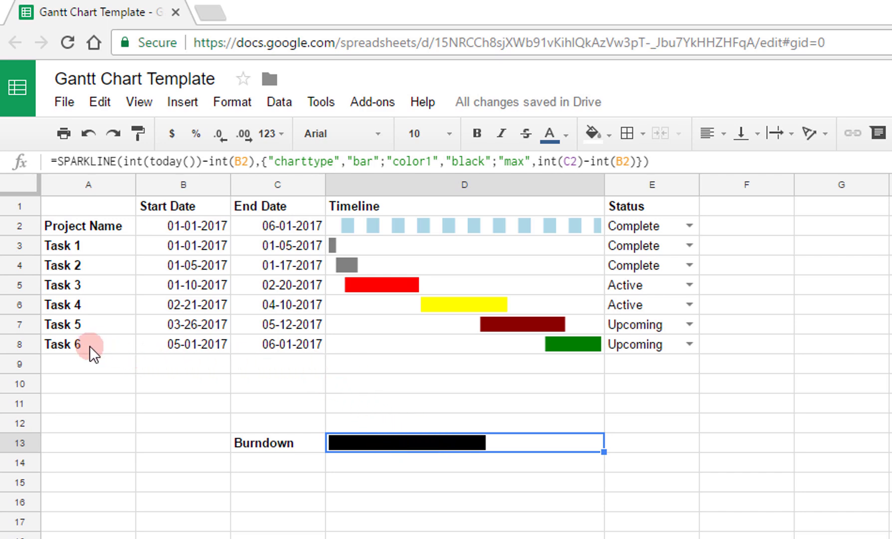
# - Fill the Task 6 row (A8:E8) down to row 12, creating Tasks 7–10 with Upcoming status
pyautogui.moveTo(90, 345); pyautogui.dragTo(703, 424)
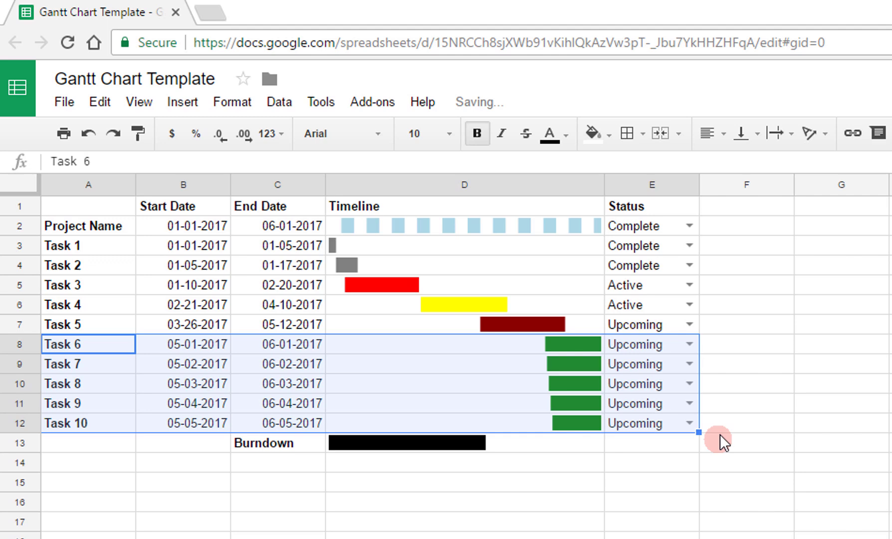
pyautogui.click(731, 413)
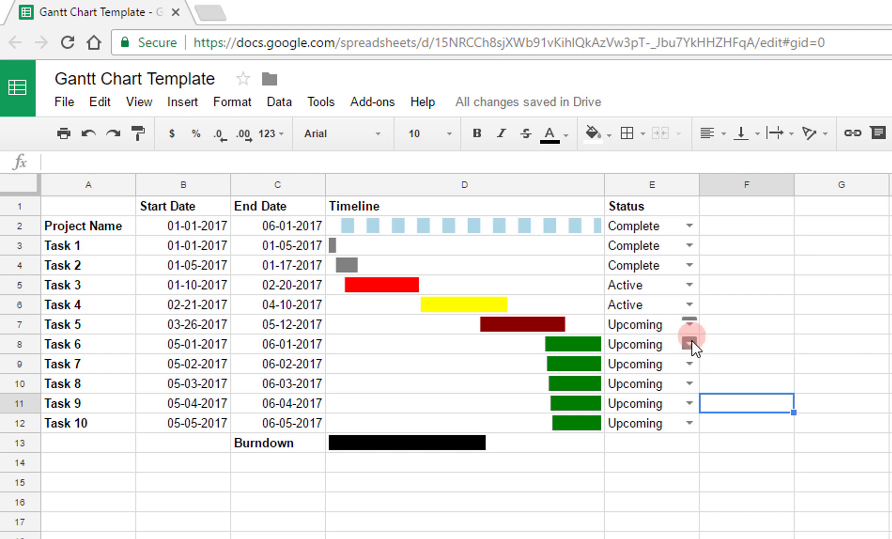
pyautogui.click(693, 403)
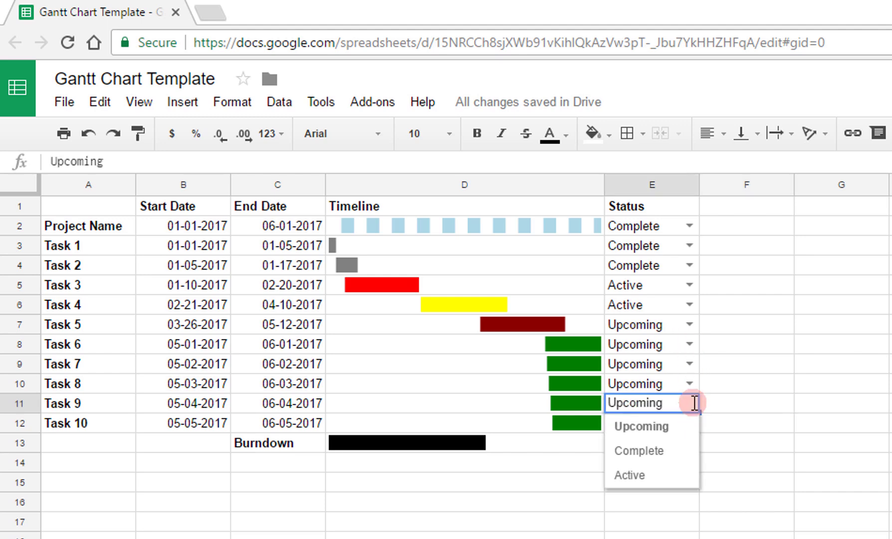
pyautogui.click(733, 421)
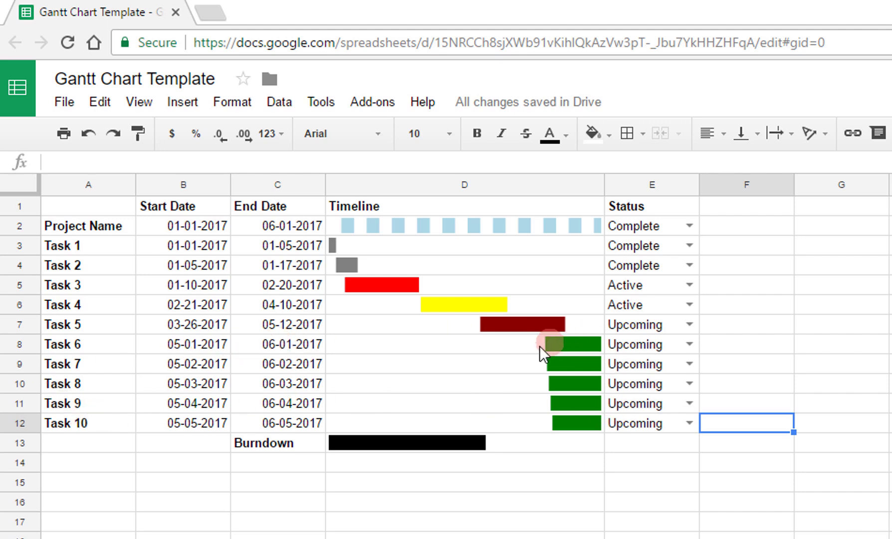
pyautogui.click(20, 420)
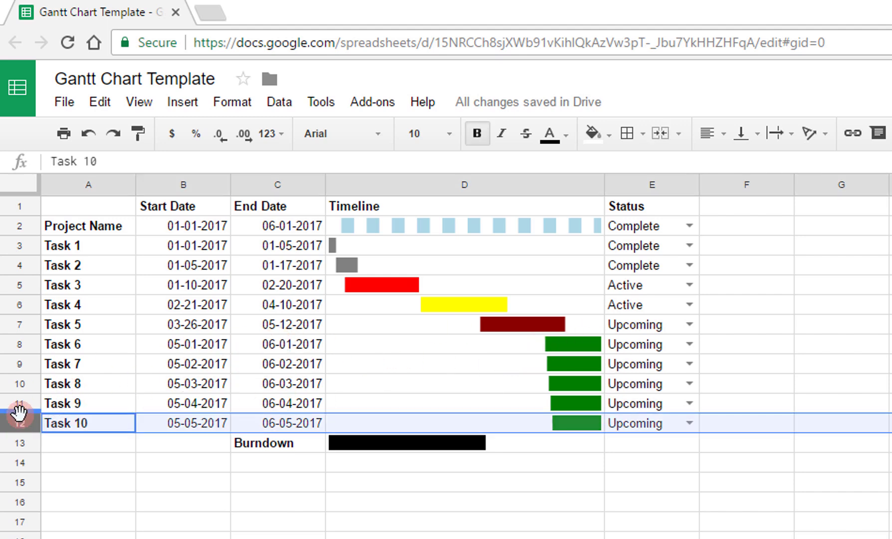
pyautogui.moveTo(20, 392); pyautogui.dragTo(20, 419)
pyautogui.click(88, 421)
pyautogui.moveTo(94, 426); pyautogui.dragTo(686, 364)
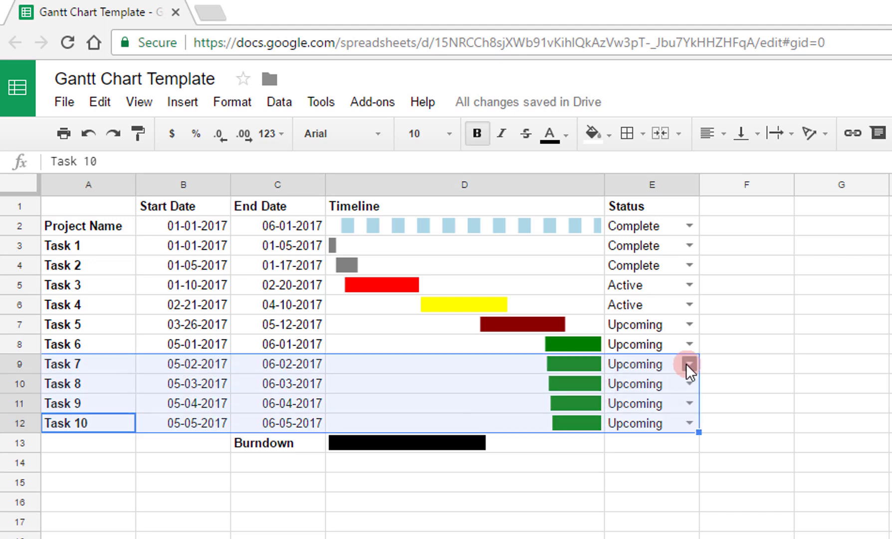
pyautogui.press('Delete')
pyautogui.click(709, 390)
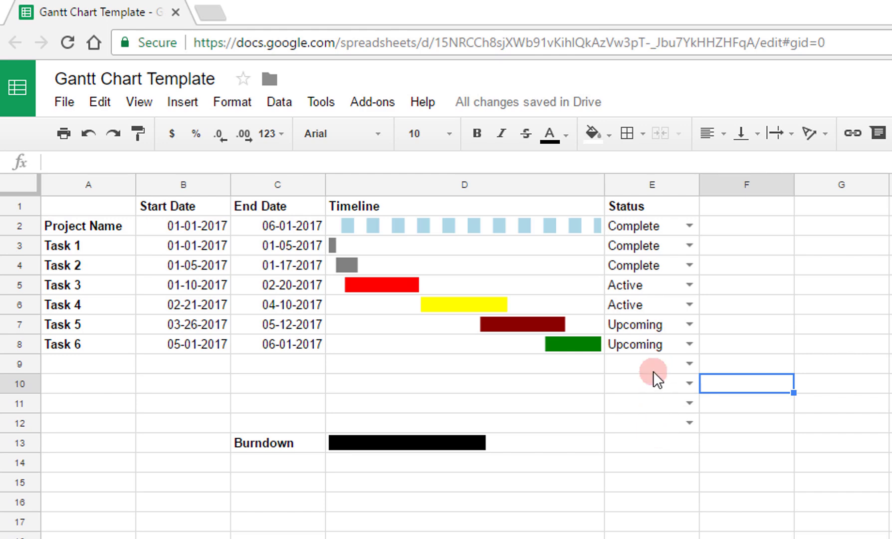
pyautogui.hotkey('ctrl', 'z')
pyautogui.click(727, 418)
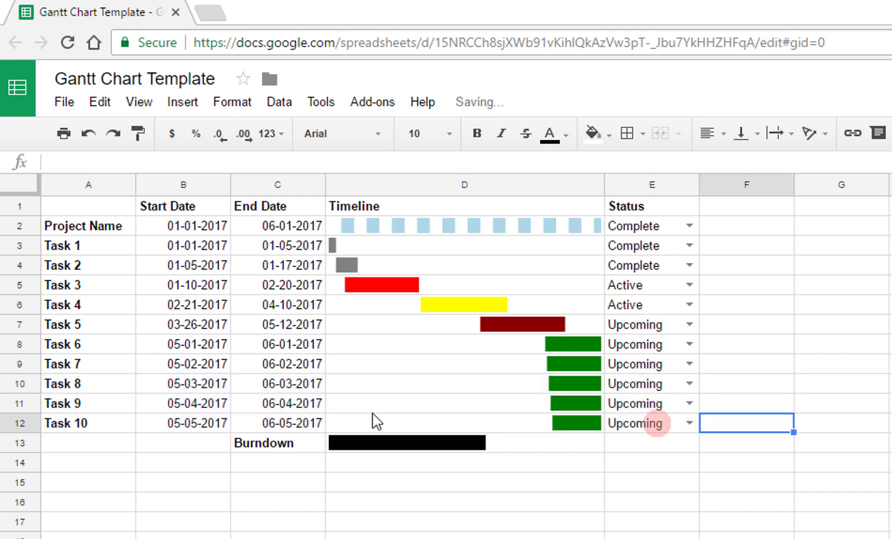
pyautogui.moveTo(10, 423); pyautogui.dragTo(21, 364)
pyautogui.moveTo(21, 421); pyautogui.dragTo(23, 365)
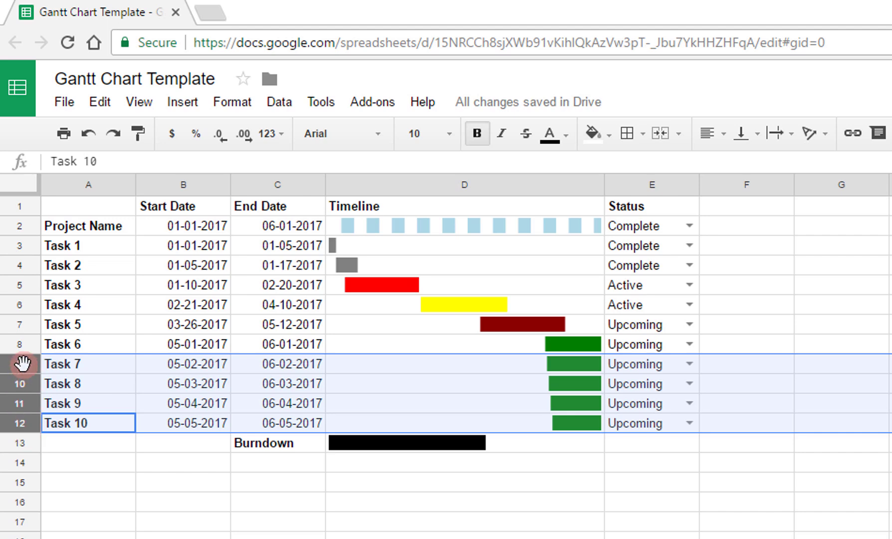
# - Delete rows 9–12 holding Tasks 7–10
pyautogui.rightClick(22, 384)
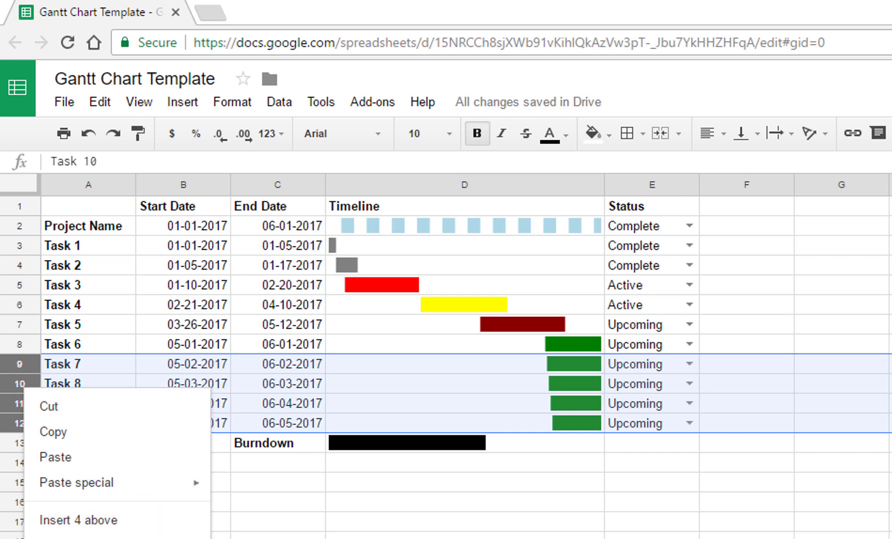
pyautogui.click(80, 536)
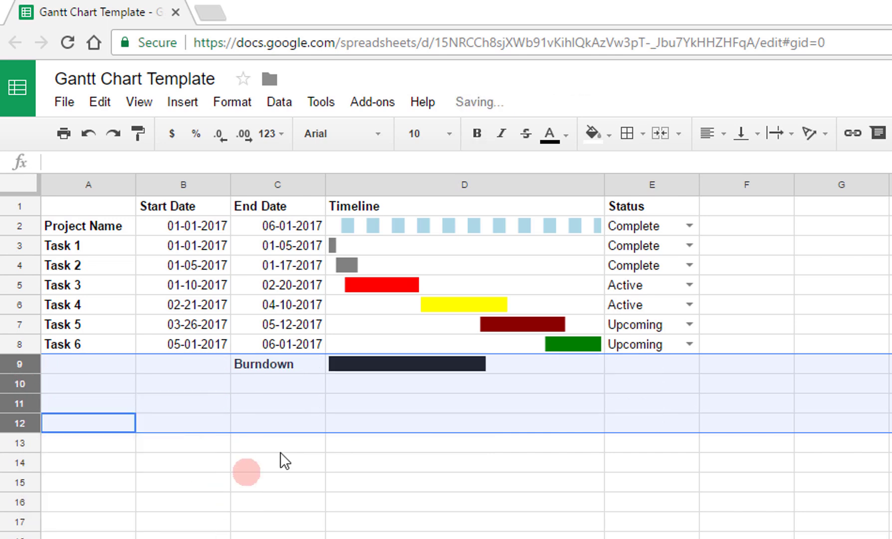
pyautogui.click(362, 466)
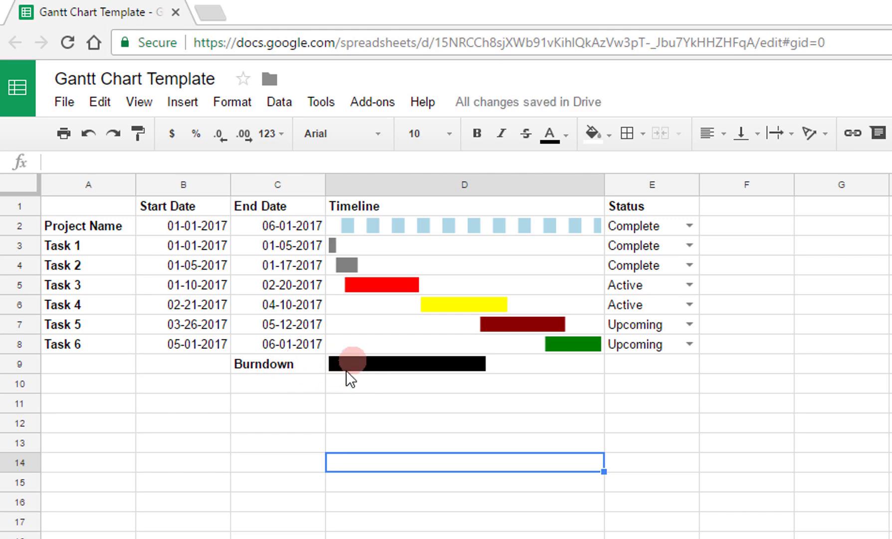